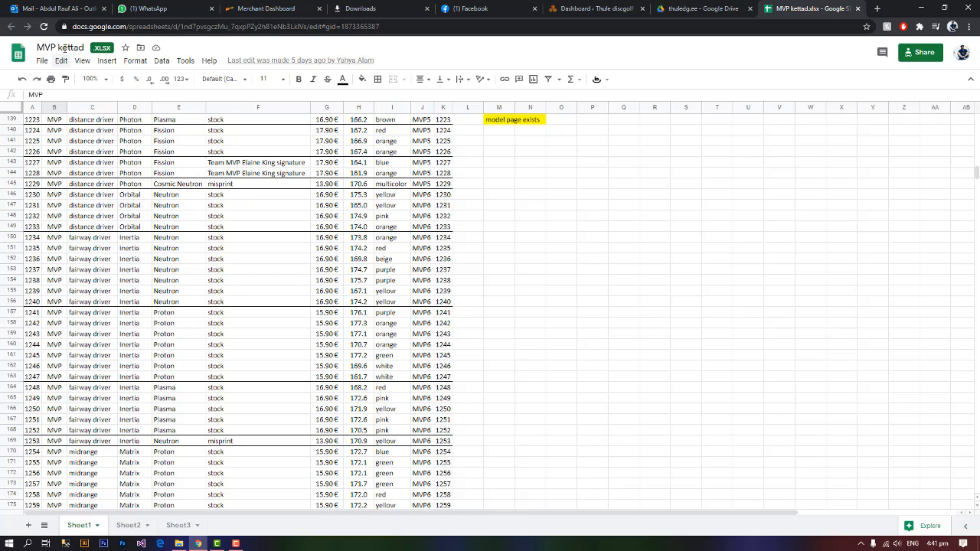
- Examine the document title, the brand column and the product category column of the MVP kettad sheet
left_click_drag(60, 48, 87, 47)
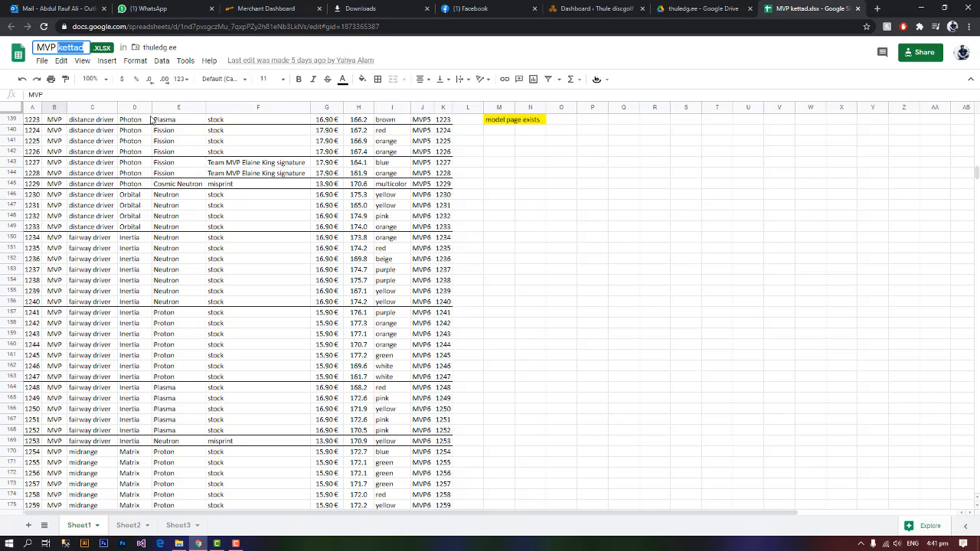
left_click(55, 240)
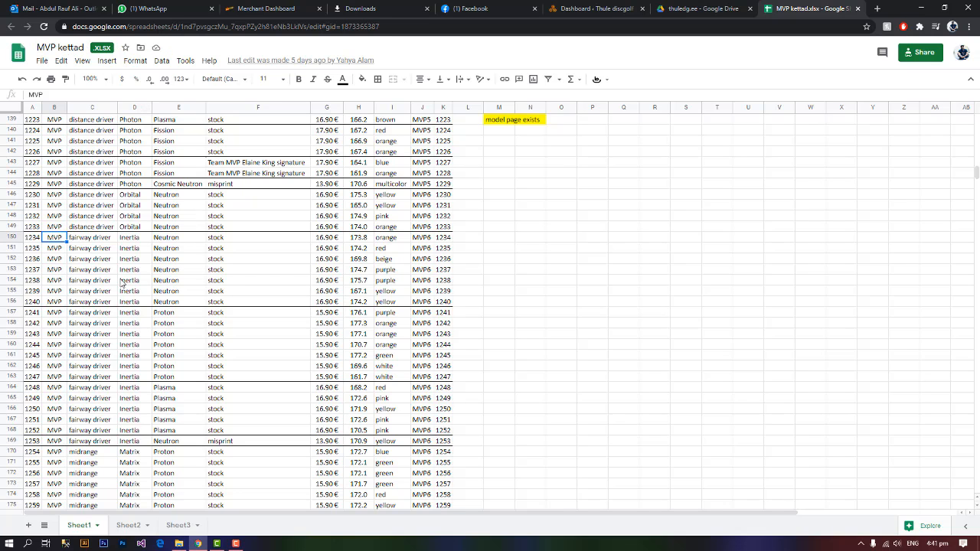
scroll(55, 240, "up", 4)
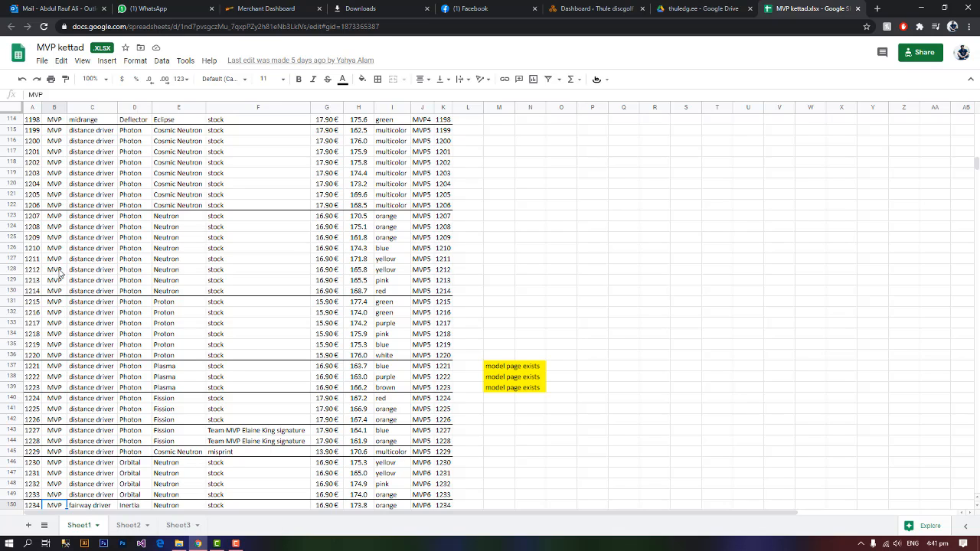
left_click(97, 203)
scroll(103, 256, "down", 3)
left_click(94, 380)
scroll(93, 379, "down", 3)
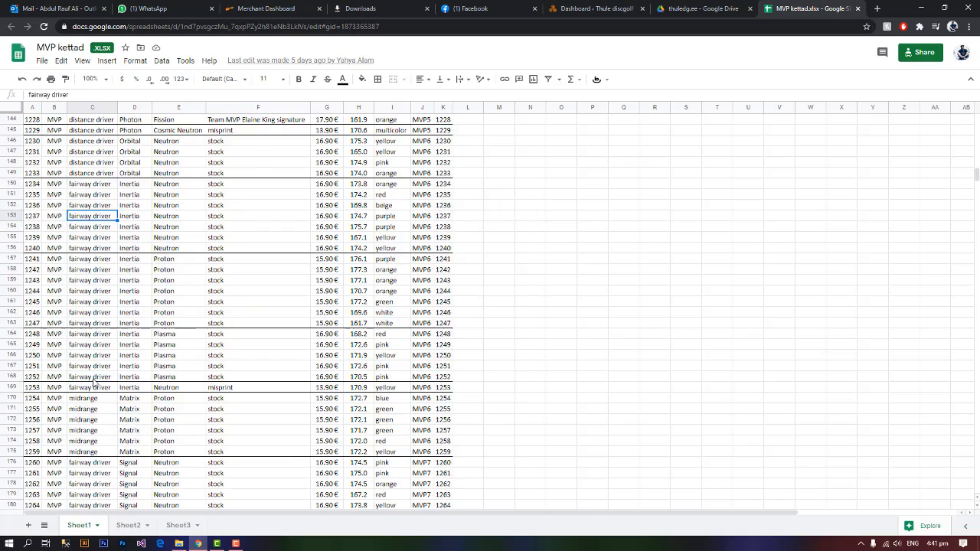
scroll(94, 380, "down", 3)
left_click(90, 273)
left_click(84, 410)
scroll(89, 413, "down", 4)
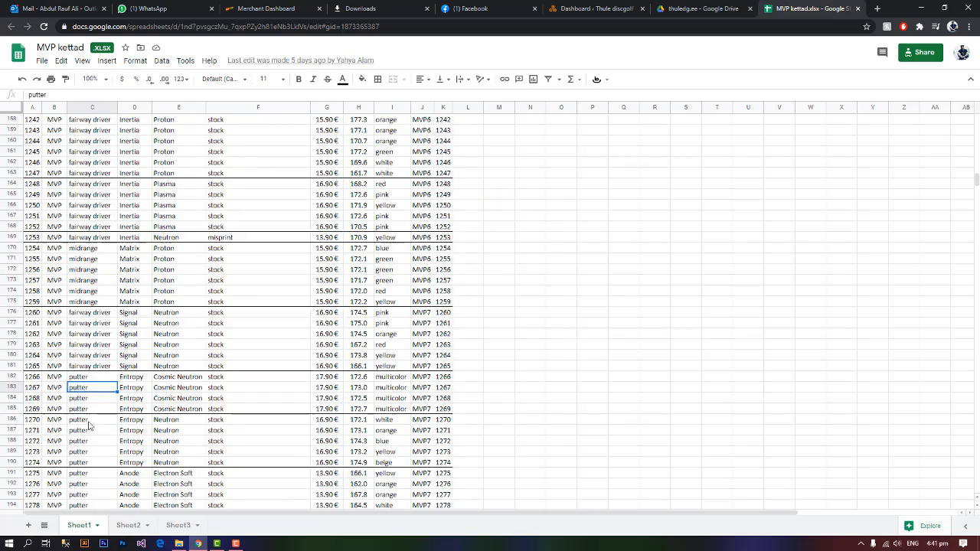
scroll(92, 251, "up", 9)
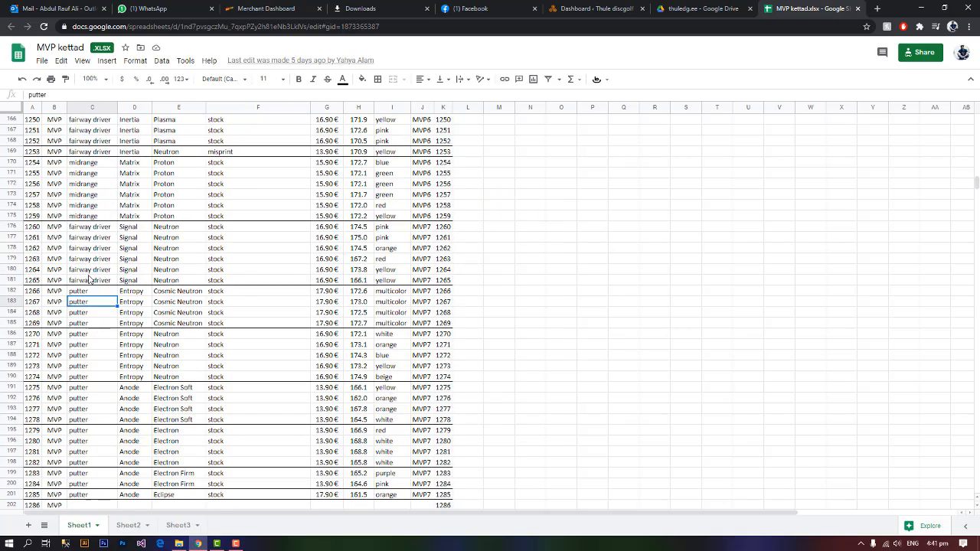
- Examine the model, plastic and edition columns for the Inertia Neutron rows in Sheet1
left_click(137, 337)
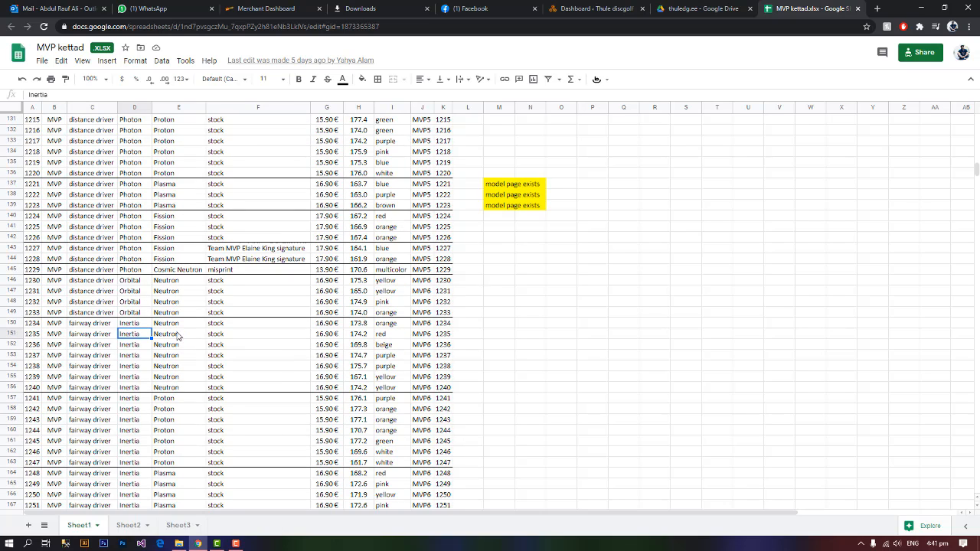
left_click(182, 336)
left_click(137, 336)
left_click(176, 334)
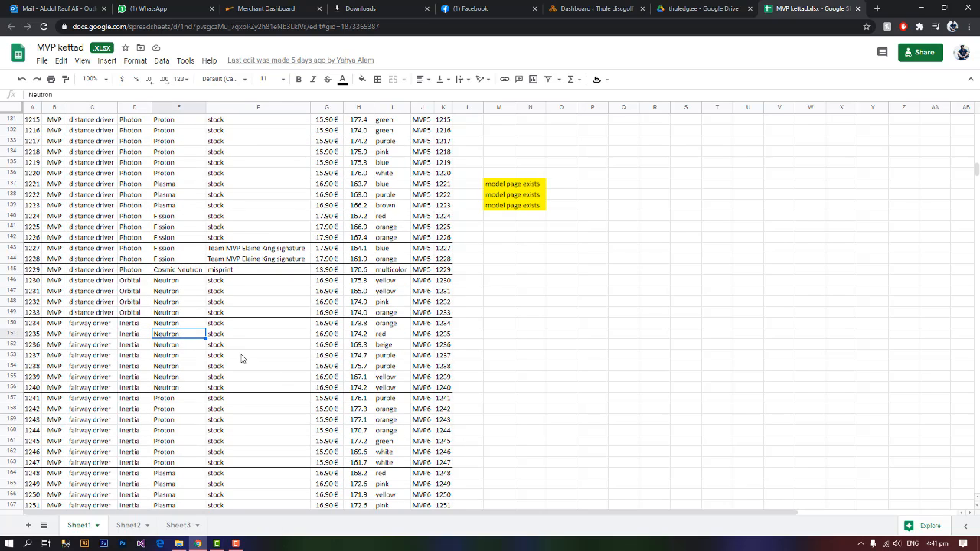
left_click(237, 358)
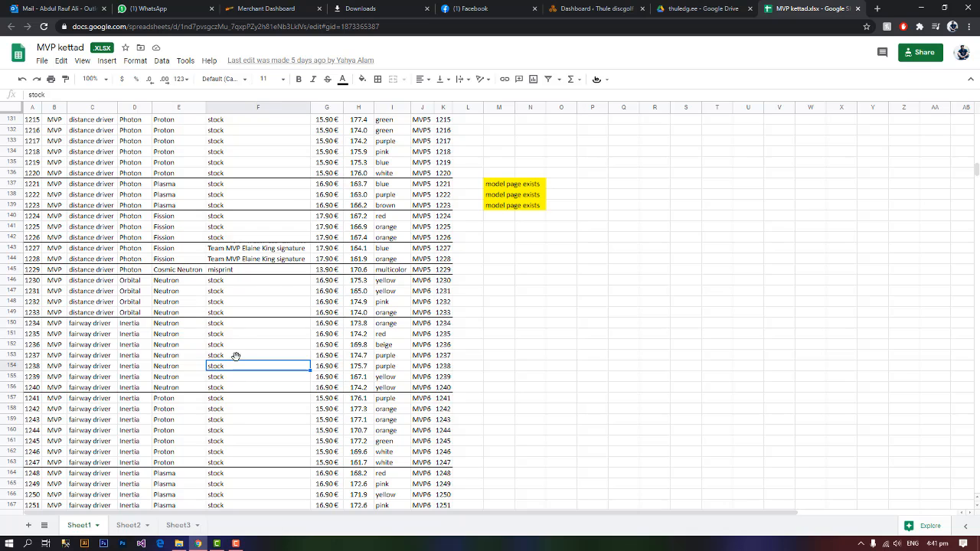
scroll(236, 355, "up", 5)
scroll(236, 354, "down", 4)
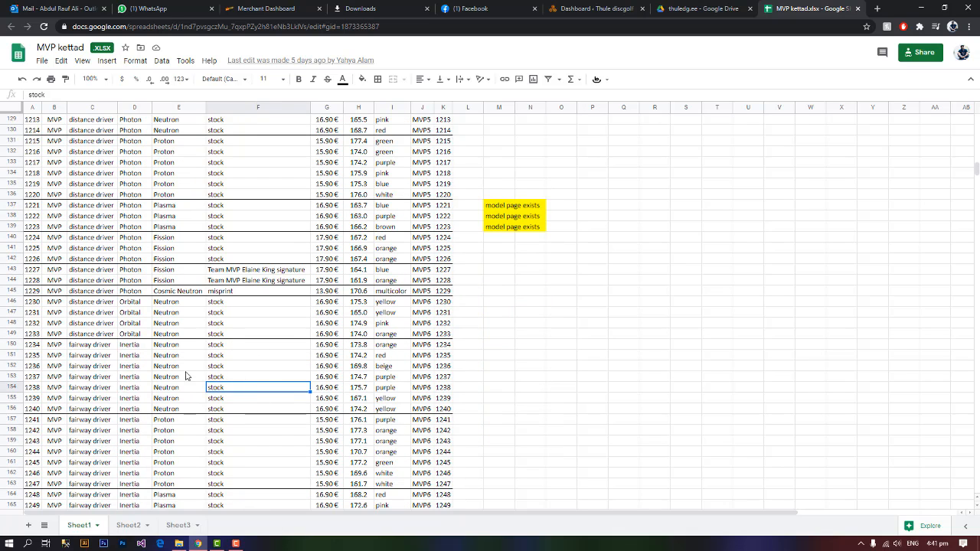
left_click(133, 367)
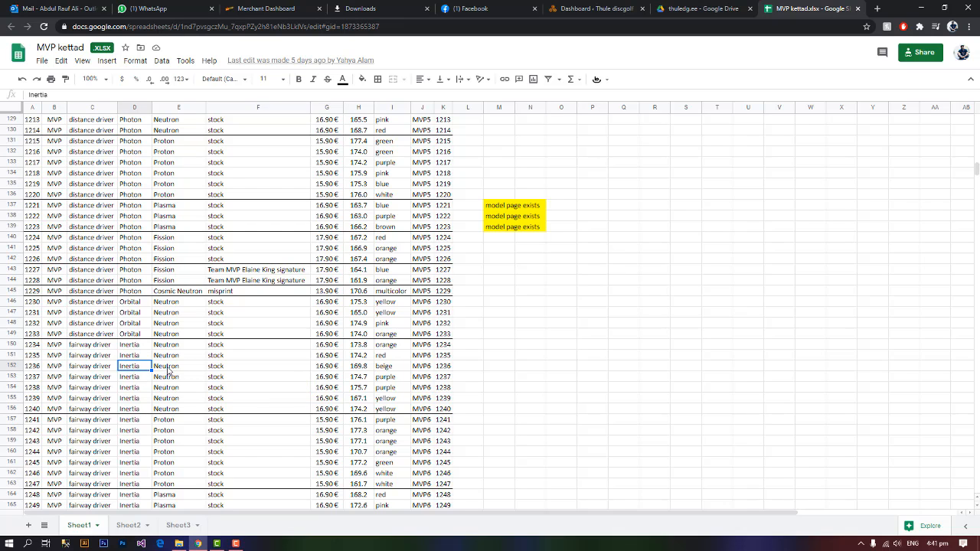
left_click(173, 370, "shift")
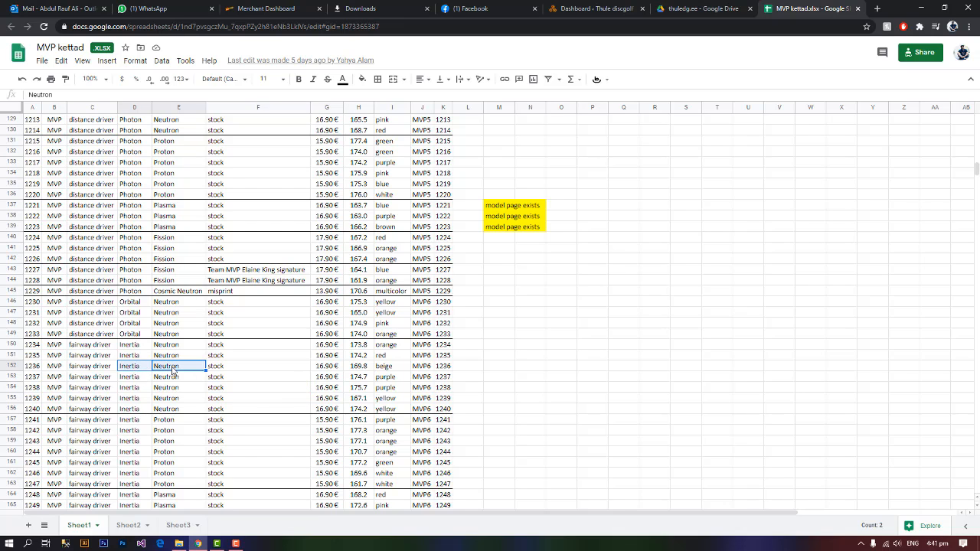
left_click(227, 373)
- Compare the model, plastic and edition entries of the Photon Cosmic Neutron misprint row
scroll(196, 313, "up", 3)
left_click(224, 366)
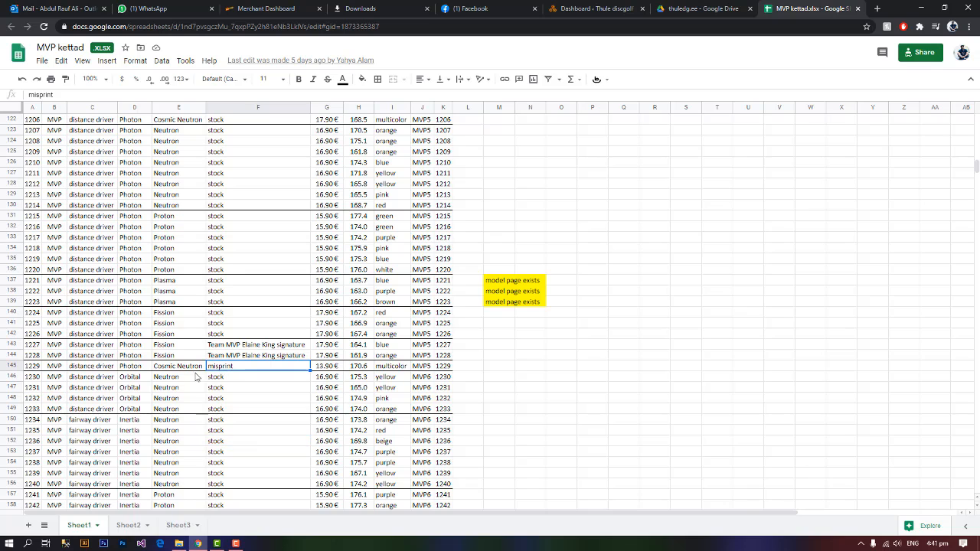
left_click(142, 366)
left_click(175, 369)
left_click(222, 368)
scroll(107, 378, "down", 3)
- Review the progress marks in column L from the first product groups down to the unmarked ones
scroll(151, 287, "up", 20)
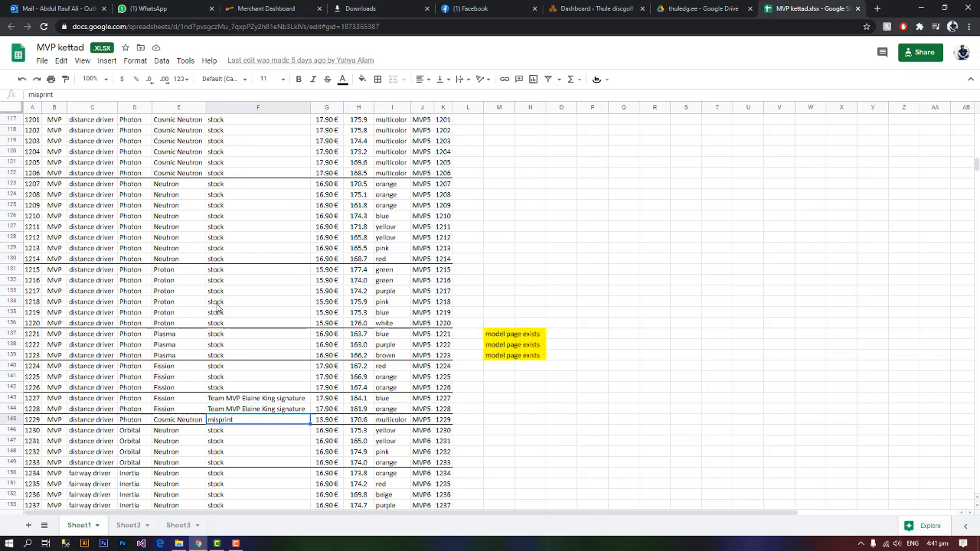
scroll(226, 301, "up", 15)
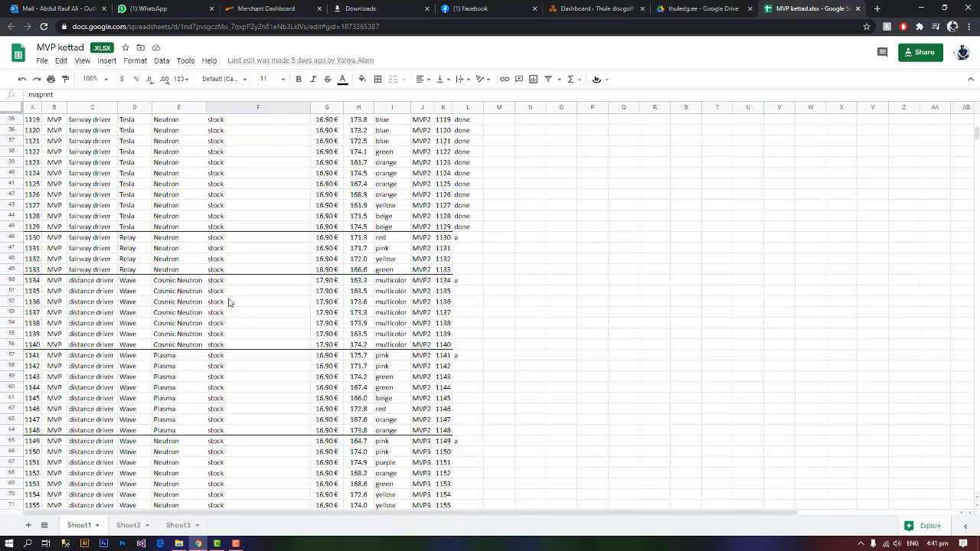
scroll(234, 338, "down", 5)
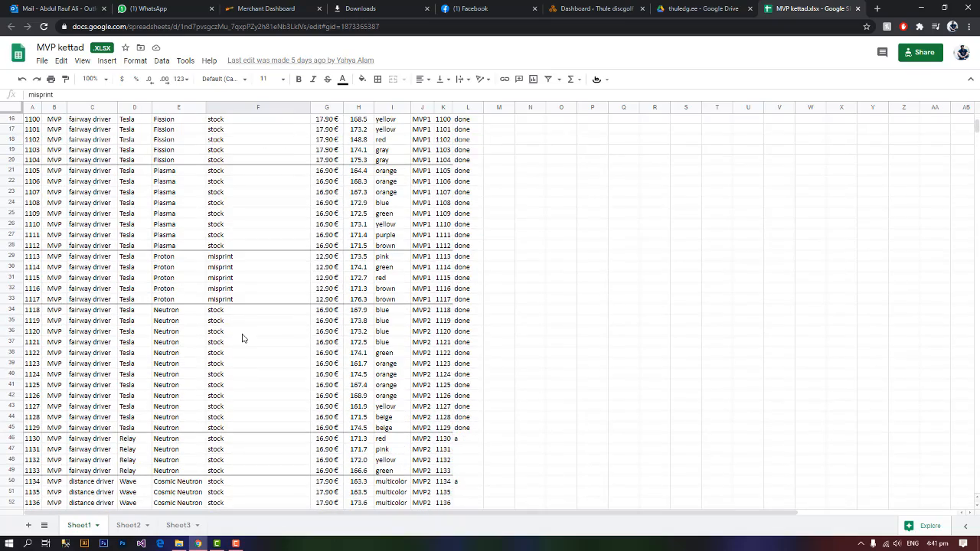
scroll(258, 365, "down", 8)
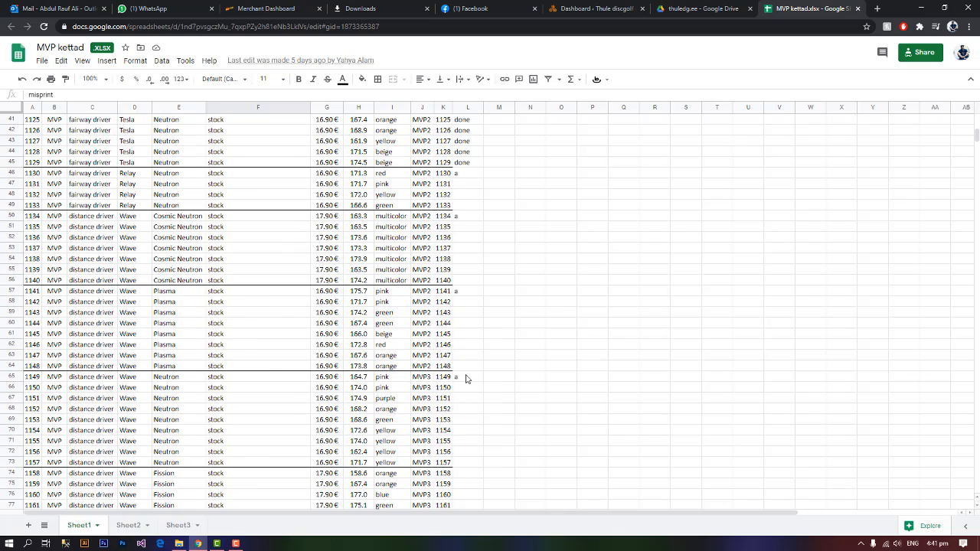
scroll(466, 379, "down", 2)
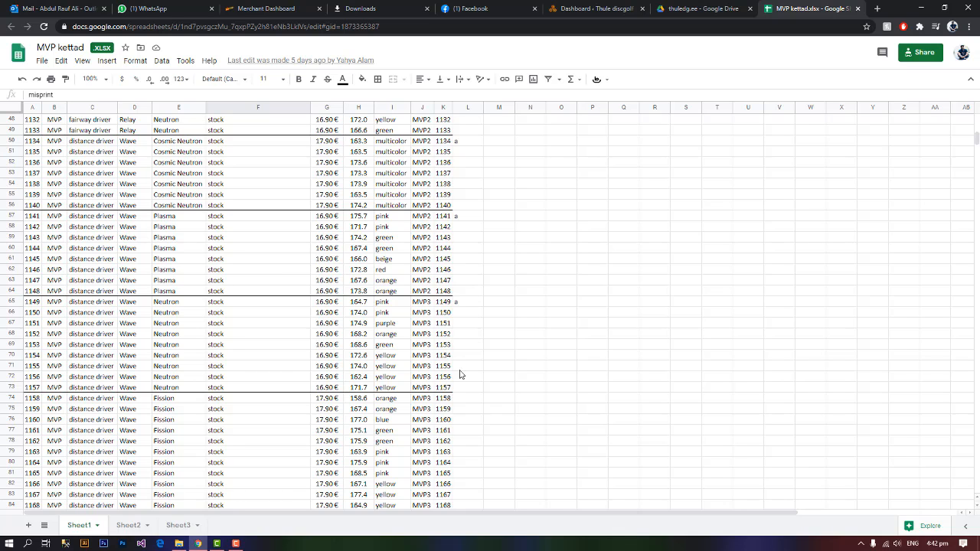
scroll(462, 381, "down", 6)
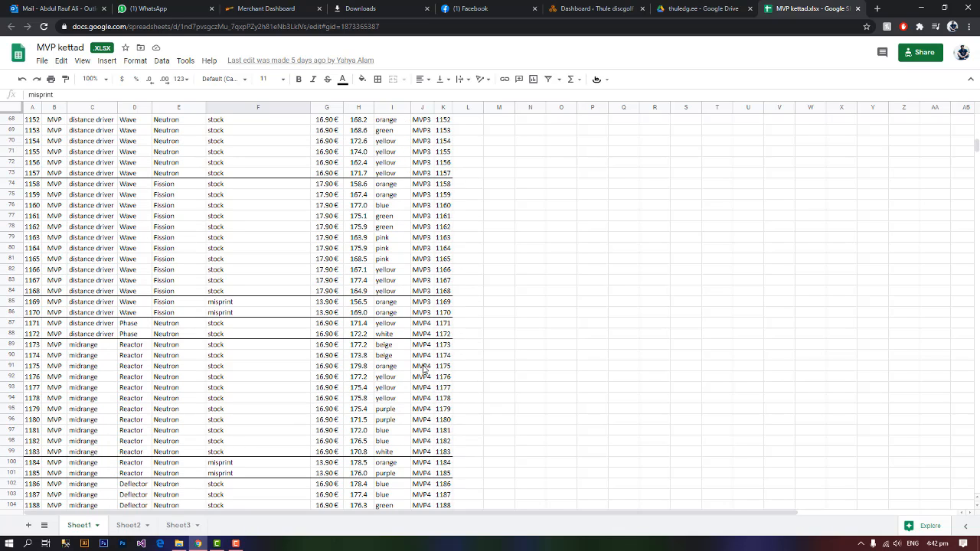
scroll(423, 370, "down", 2)
- Copy the model and plastic cells, Phase and Neutron, from row 87
left_click(140, 250)
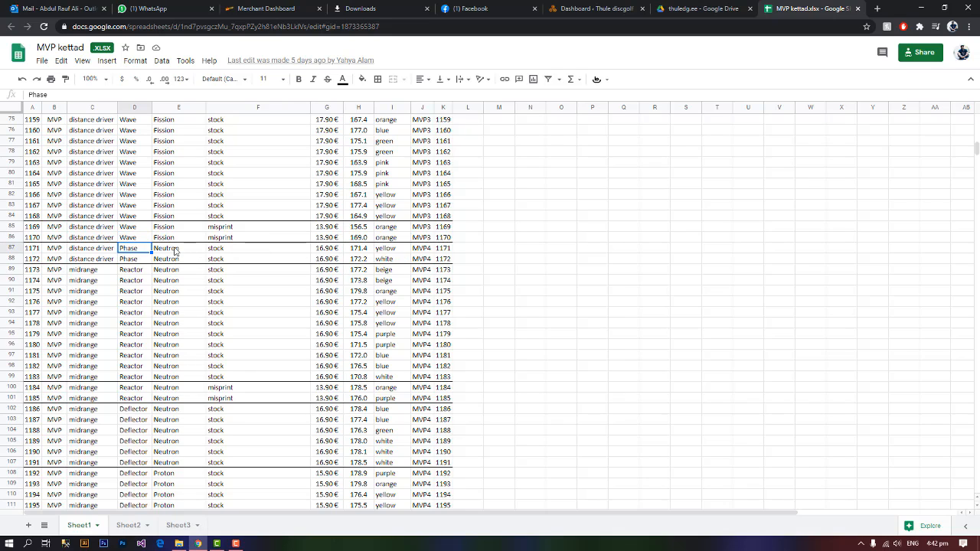
left_click(175, 251)
left_click(115, 249)
left_click(133, 252)
left_click(166, 253, "ctrl")
- Switch to the Thule discgolf WordPress dashboard and start adding a new product
left_click(591, 9)
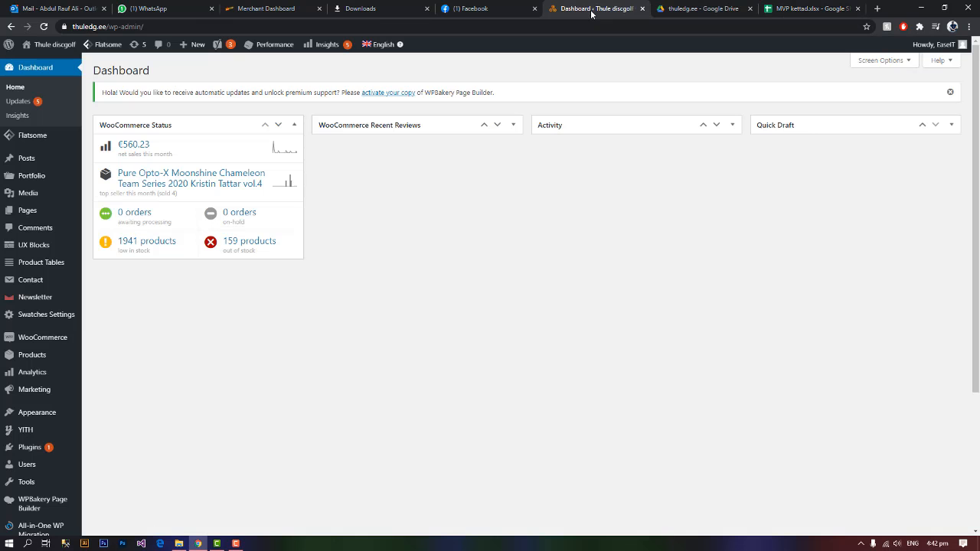
mouse_move(46, 355)
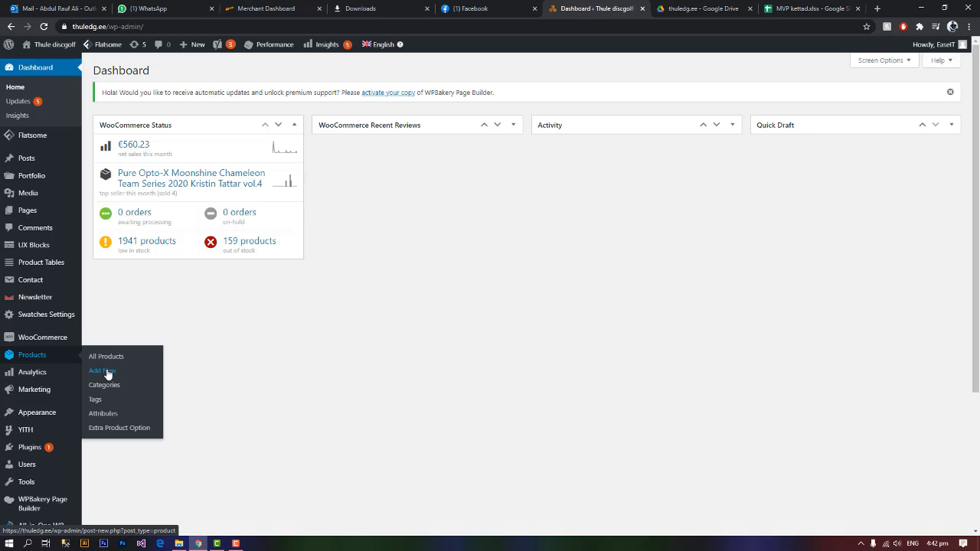
left_click(107, 372)
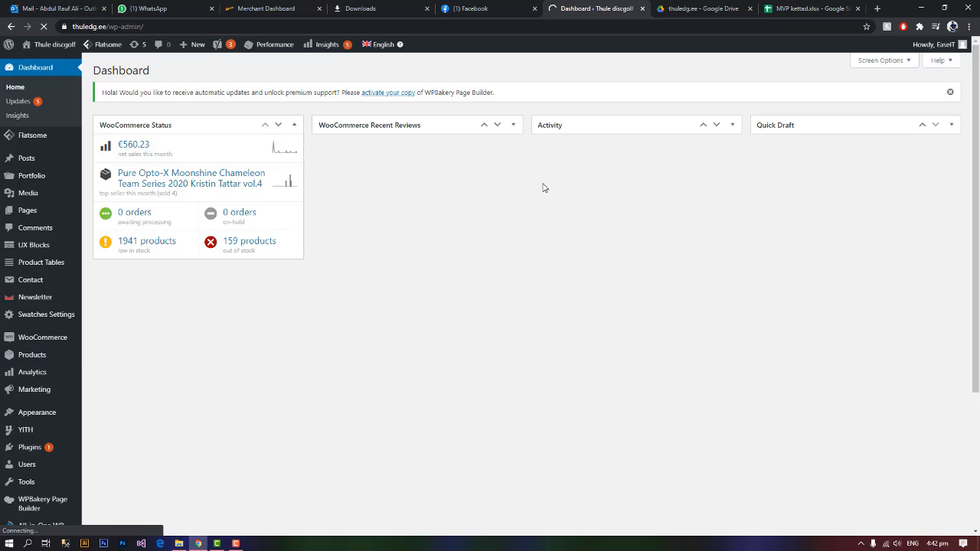
left_click(656, 10)
left_click(612, 9)
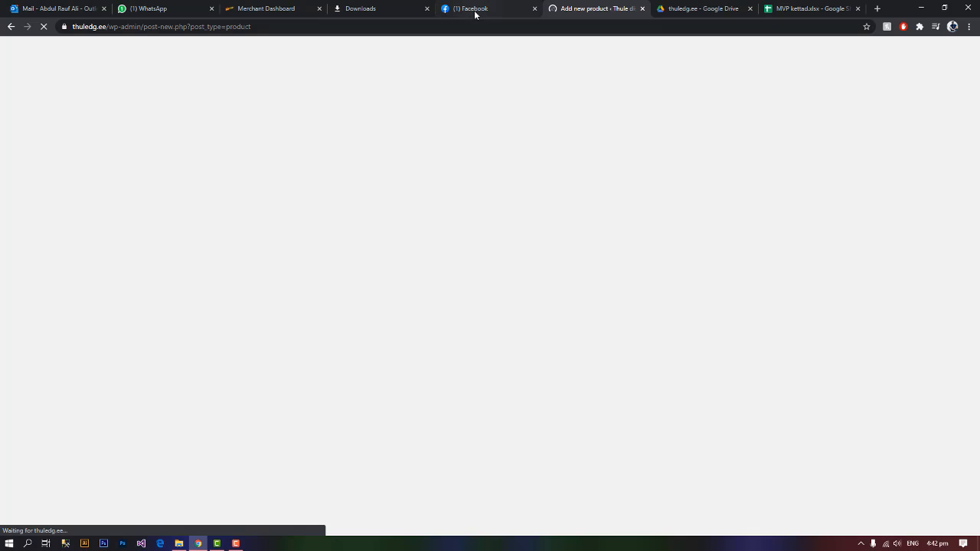
- Switch to Google Drive and open the MVP pildid image folder inside thuledg.ee
left_click(689, 9)
left_click(787, 10)
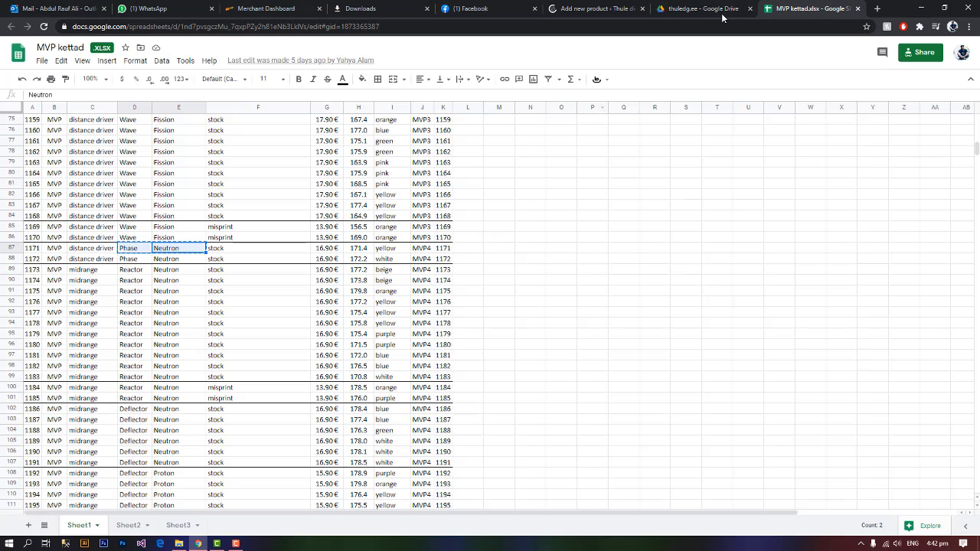
left_click(597, 9)
left_click(681, 11)
scroll(528, 273, "up", 3)
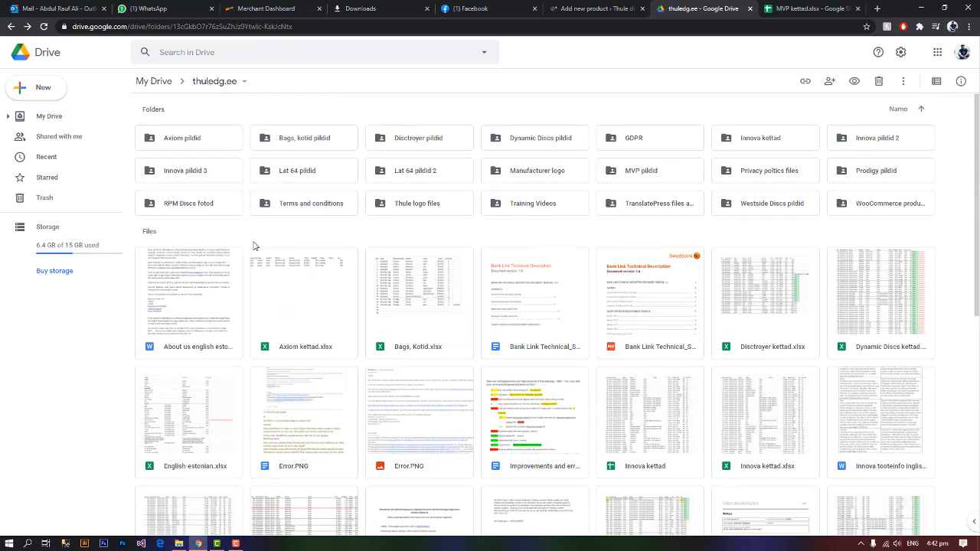
double_click(639, 170)
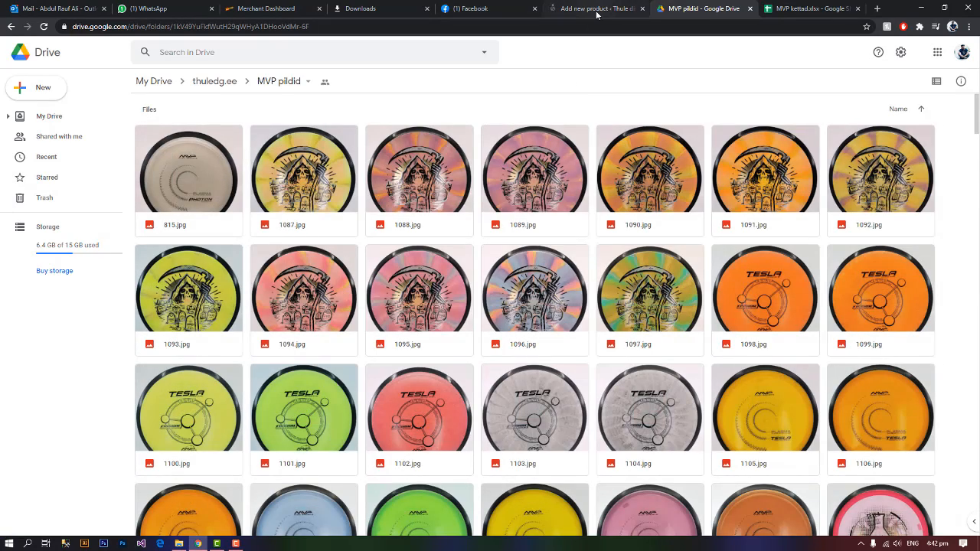
- Check the product numbers of the two Phase Neutron rows in column K of the MVP kettad sheet
left_click(594, 9)
left_click(788, 7)
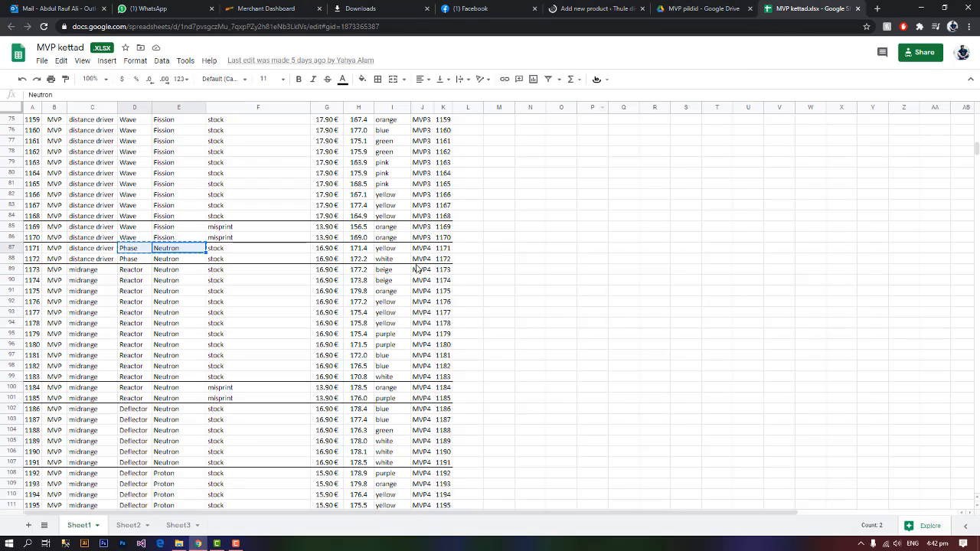
left_click(449, 252)
left_click(447, 263)
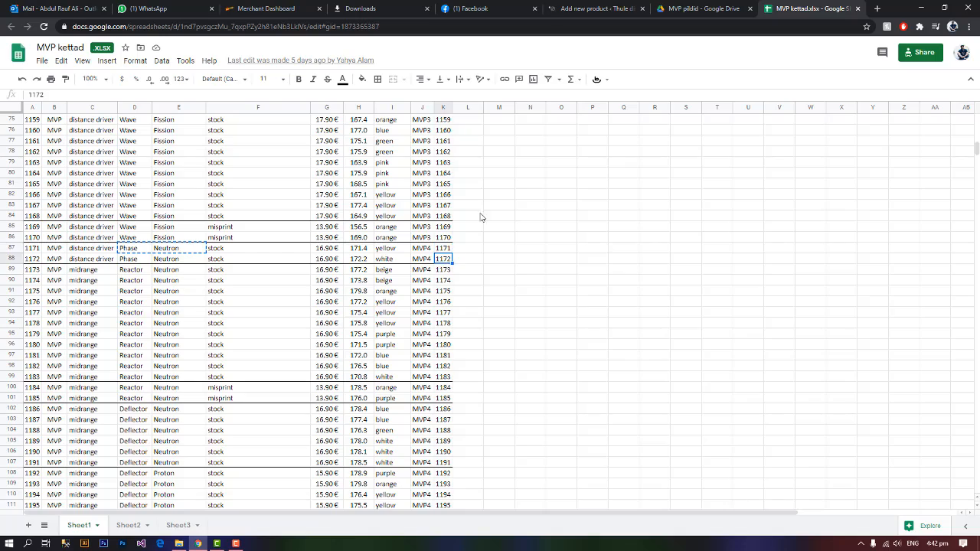
- Find 1171 in the MVP pildid folder and select the Phase disc images 1171.jpg and 1172.jpg in turn
left_click(601, 9)
left_click(697, 11)
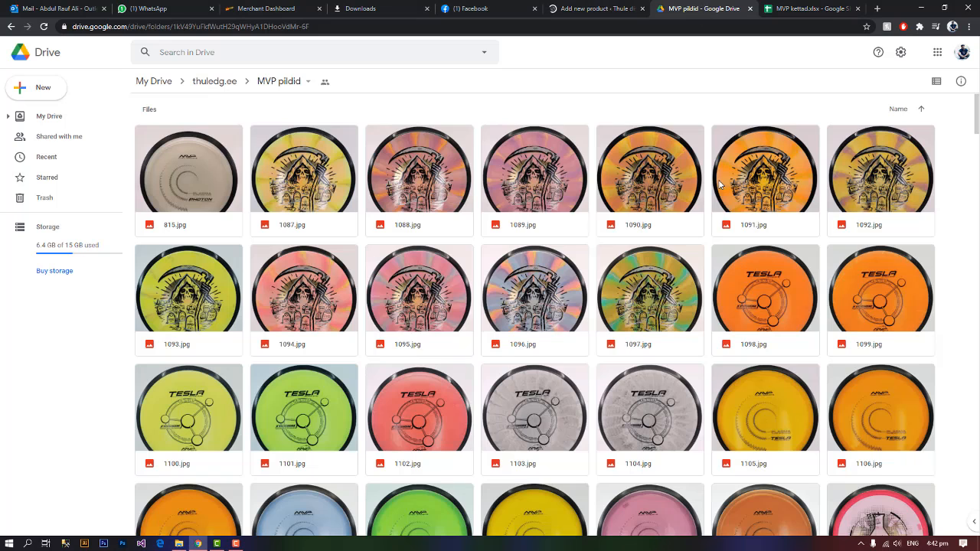
type("1171")
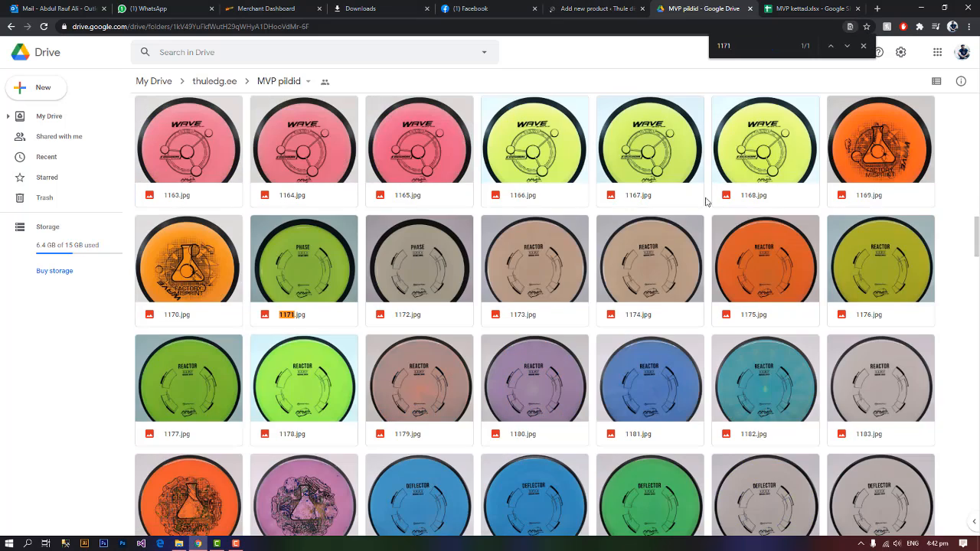
left_click(318, 265)
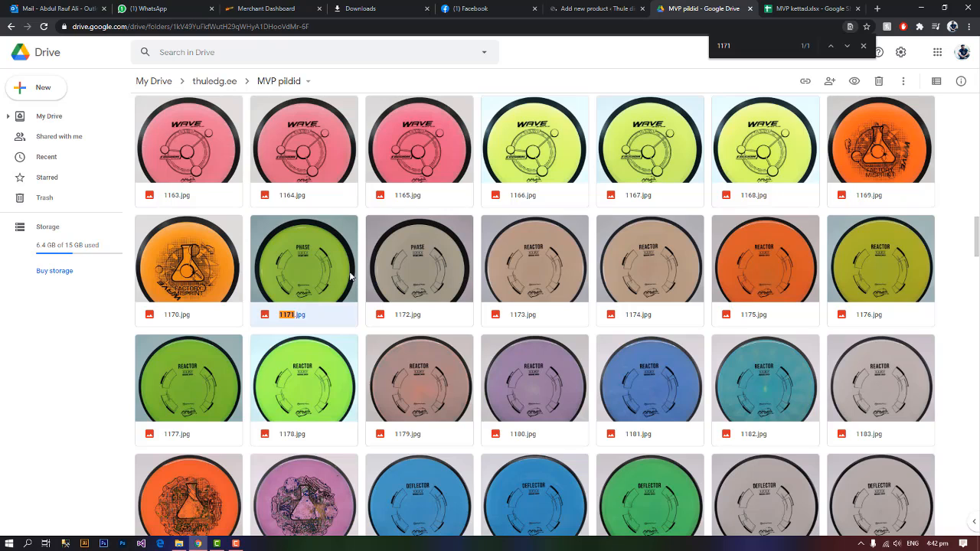
left_click(430, 286)
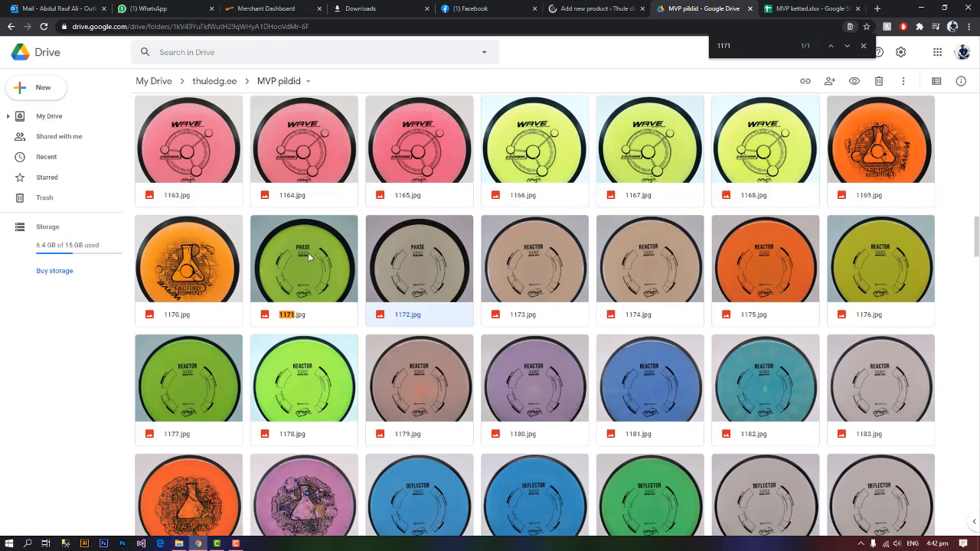
- Return to the Add new product page in WordPress while it loads
left_click(581, 11)
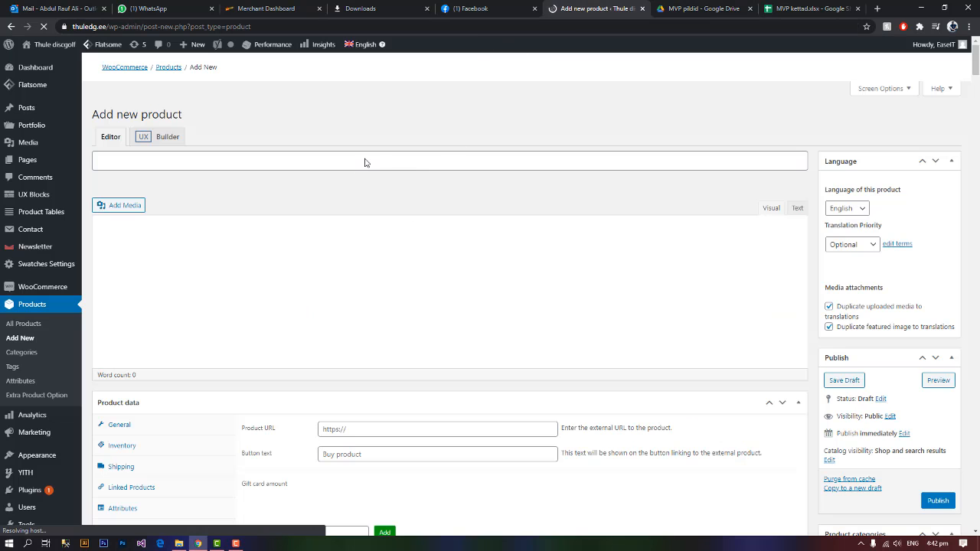
left_click(470, 11)
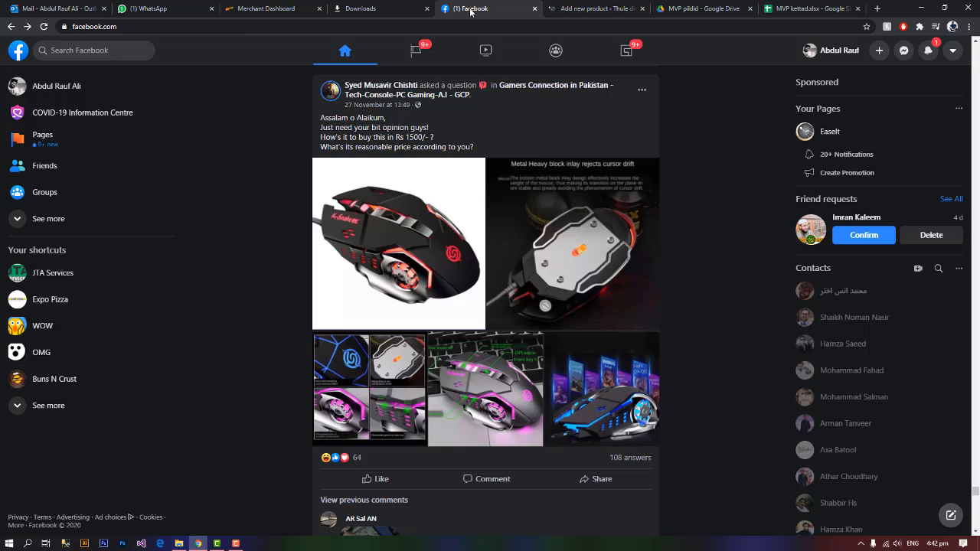
- Return to the Add new product page and open the product Attributes page in a separate tab
left_click(582, 6)
left_click(522, 7)
left_click(563, 6)
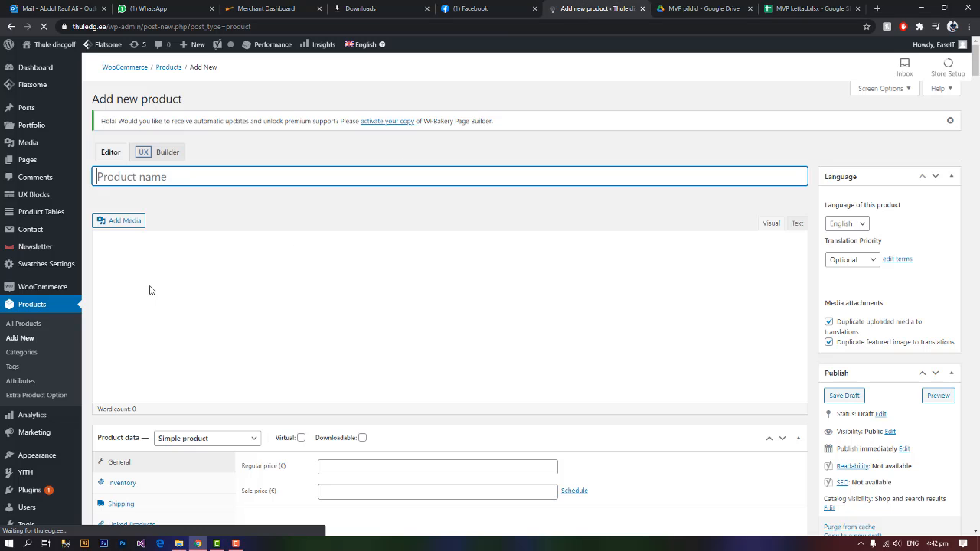
middle_click(40, 381)
- Name the new product "Phase Neutron" with a single space between the words
left_click(192, 179)
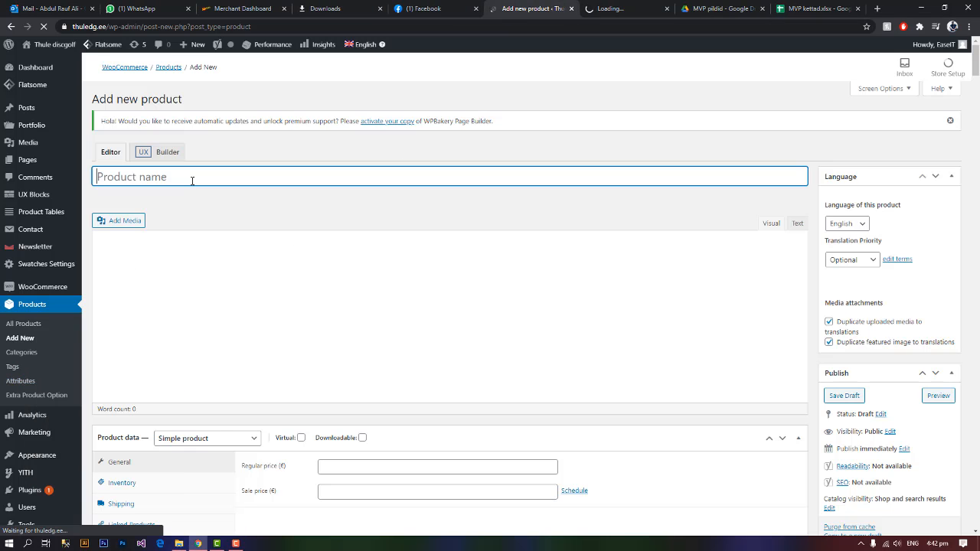
type("Phase      Neutron")
key("BackSpace")
key("BackSpace")
key("BackSpace")
key("BackSpace")
key("BackSpace")
key("BackSpace")
- Check the disc type in the MVP kettad sheet and assign the product to the Distance Drivers and MVP categories
left_click(815, 8)
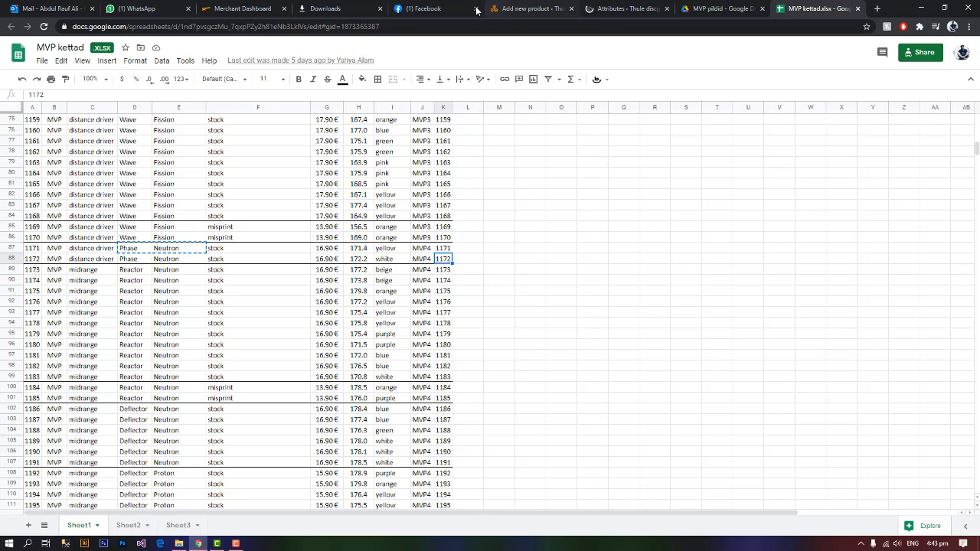
left_click(528, 8)
scroll(839, 390, "down", 3)
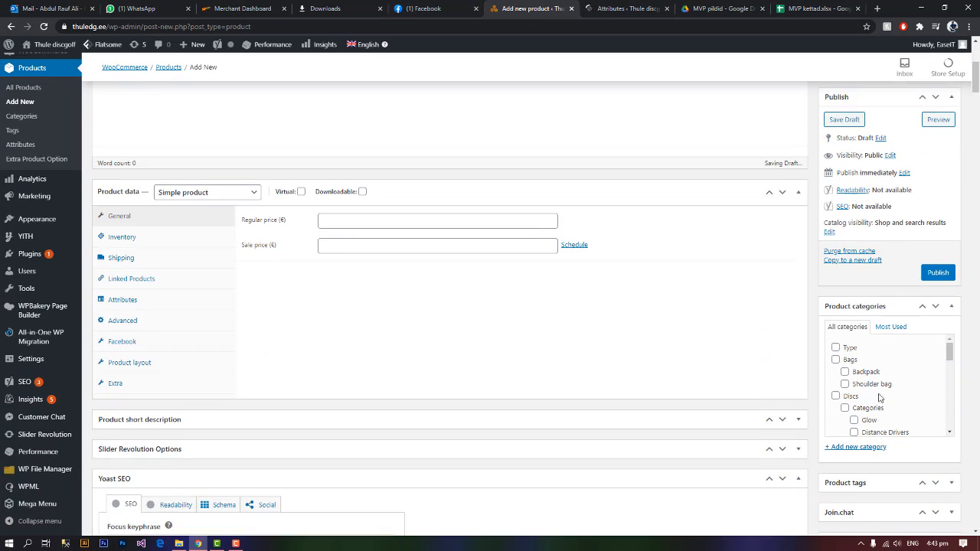
left_click_drag(951, 328, 951, 336)
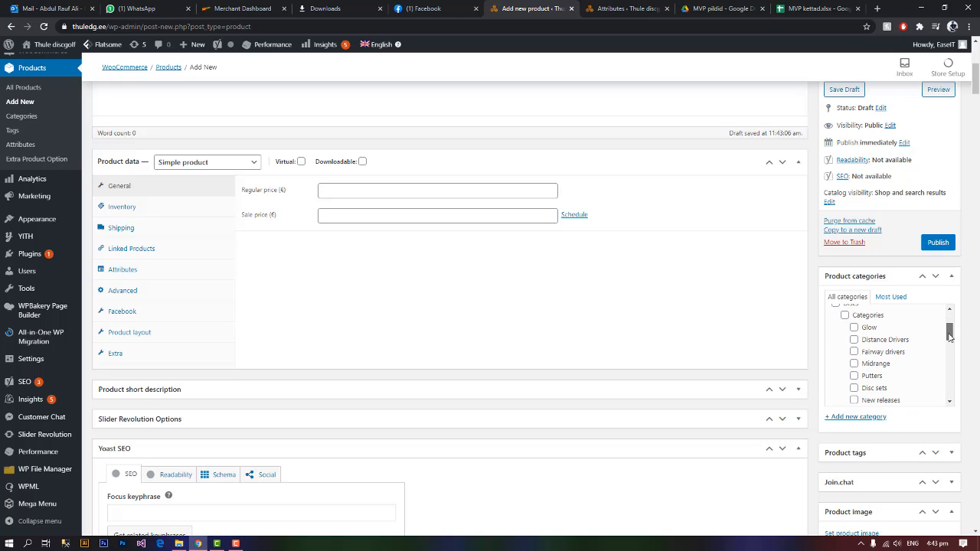
scroll(849, 339, "up", 1)
scroll(859, 371, "down", 1)
left_click_drag(949, 336, 948, 379)
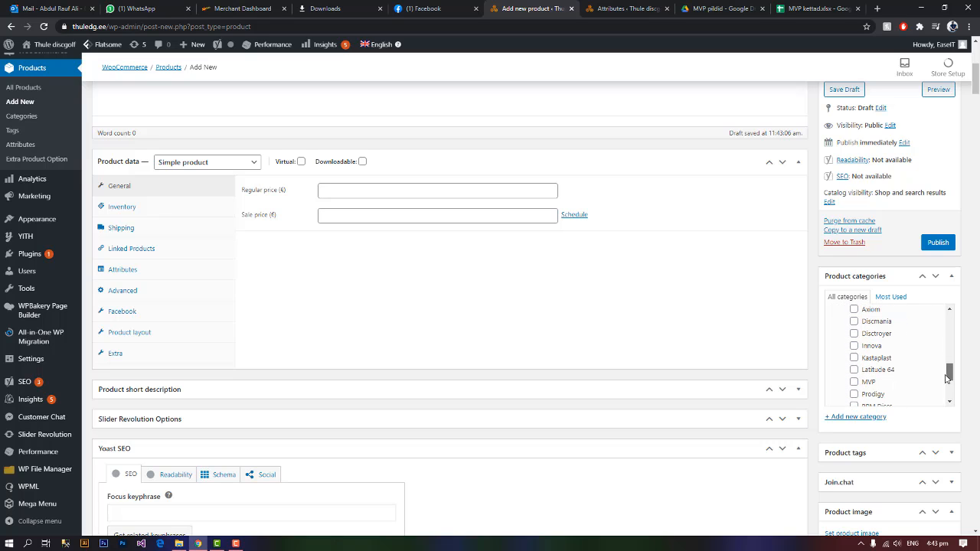
left_click(854, 381)
- Open the product image selection and search the media library for 1171
scroll(841, 363, "down", 5)
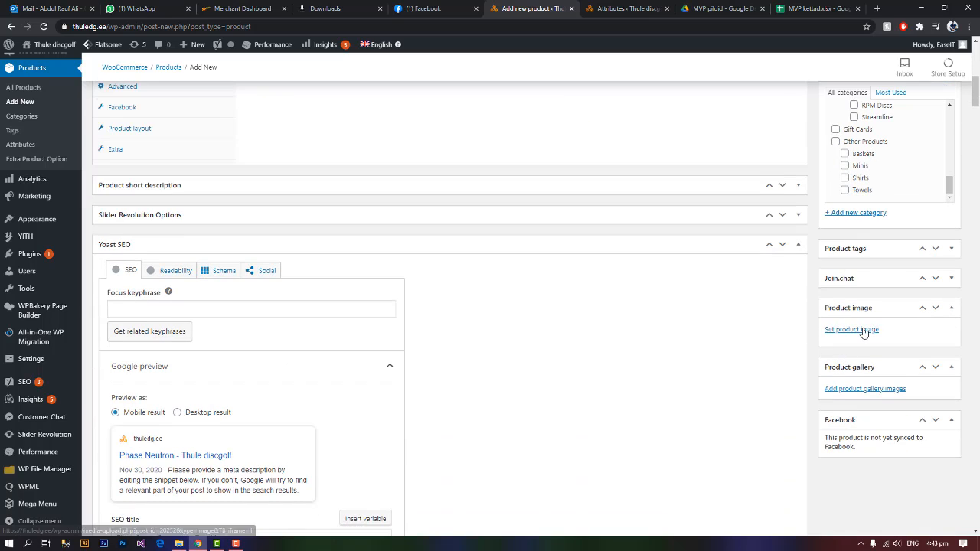
left_click(865, 330)
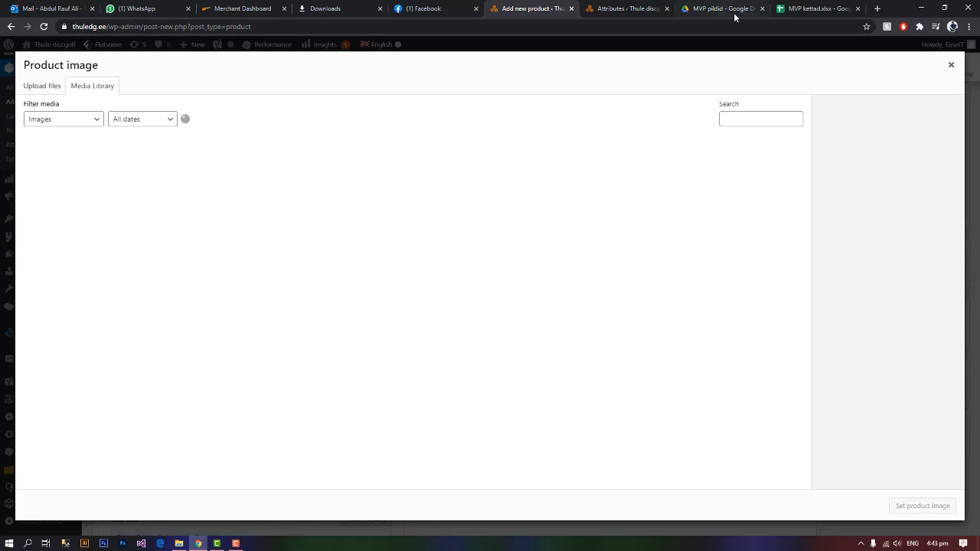
left_click(804, 9)
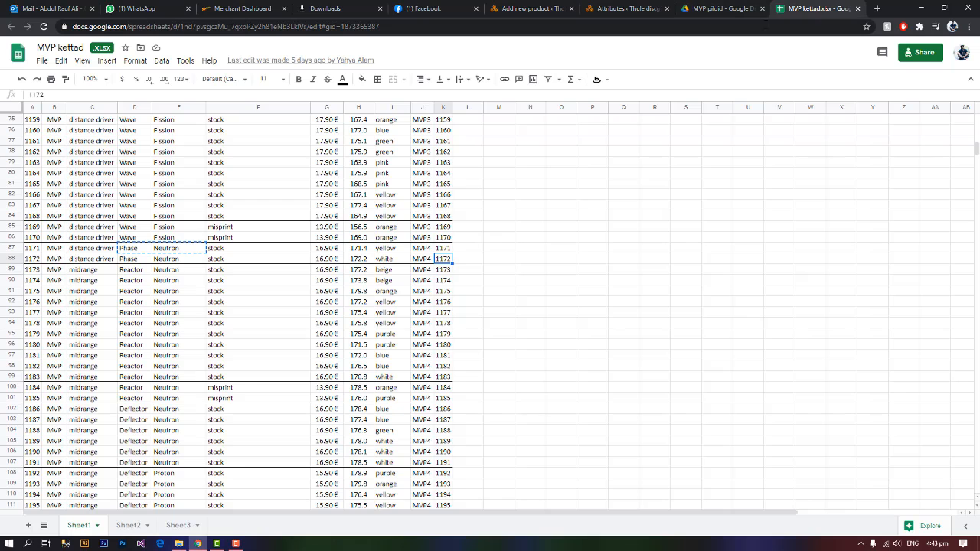
left_click(536, 10)
left_click(746, 119)
type("1")
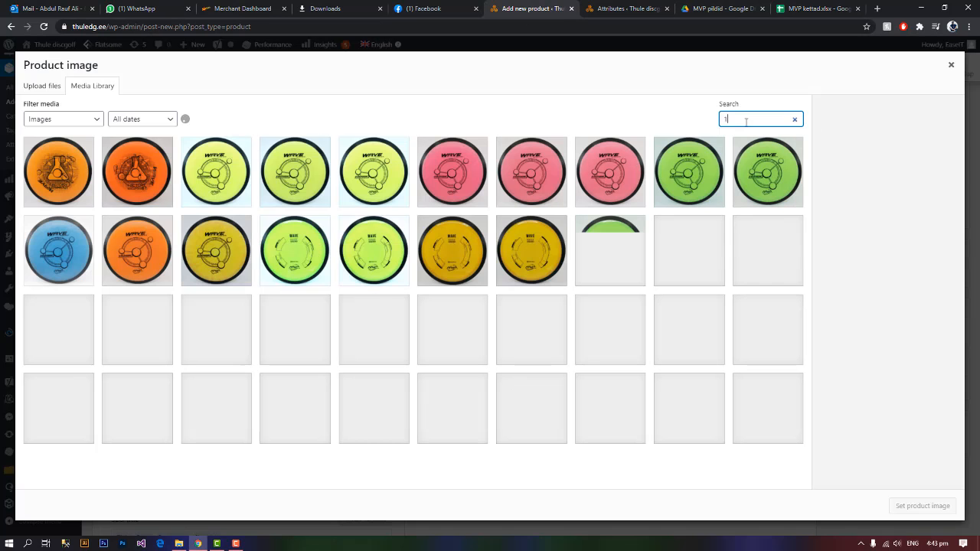
type("171")
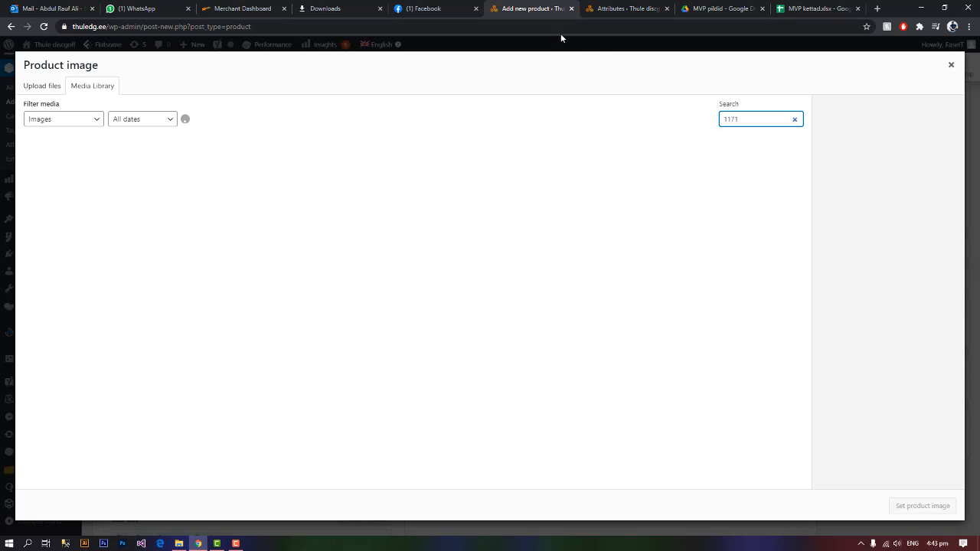
- Search the Attributes page for 1171 and return to the product image selection
left_click(626, 9)
key("ctrl+f")
type("1171")
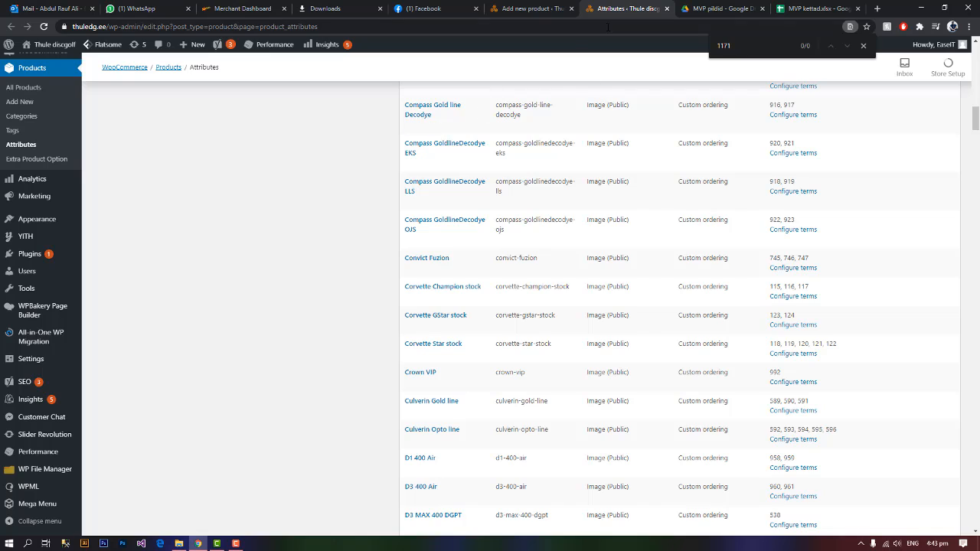
left_click(532, 10)
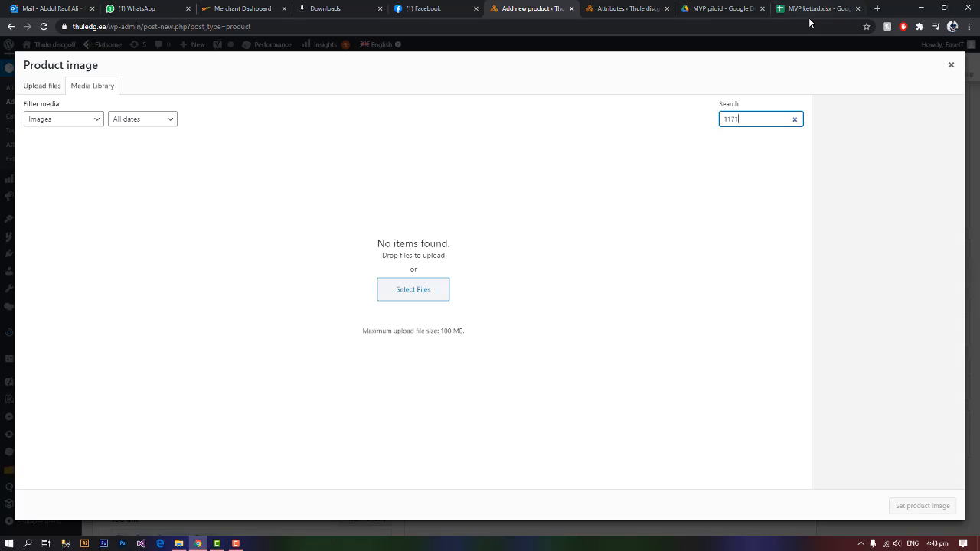
- Download the Phase disc images 1171.jpg and 1172.jpg from the MVP pildid folder in Google Drive
left_click(720, 9)
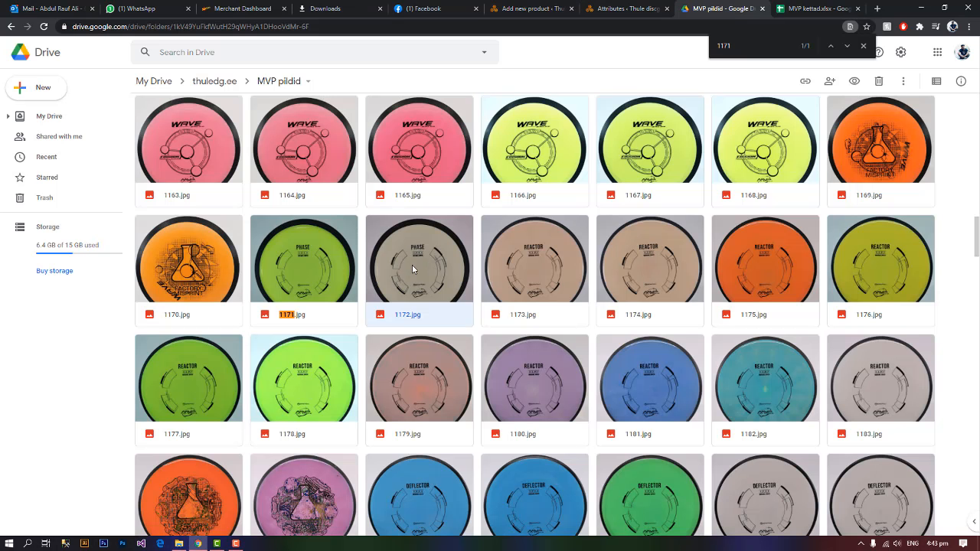
right_click(292, 278)
left_click(349, 492)
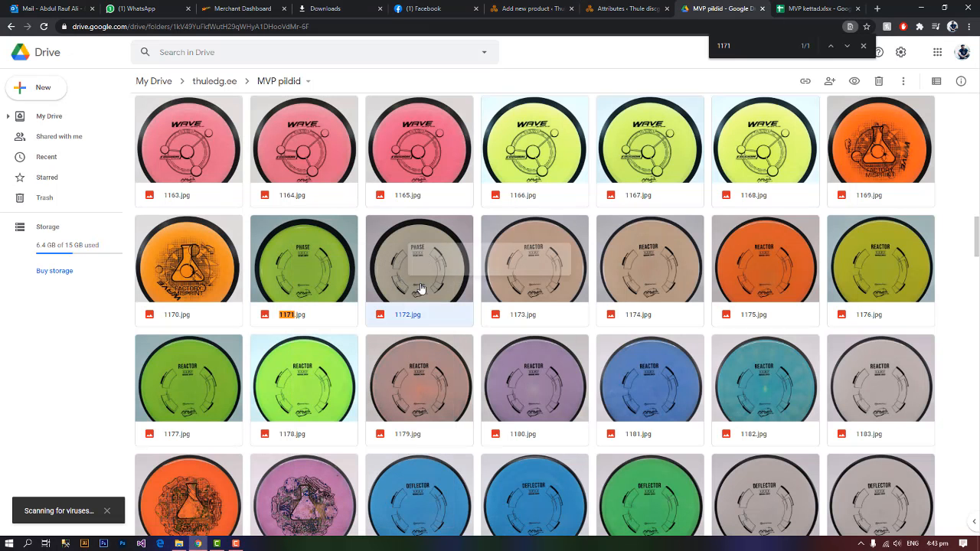
left_click(449, 493)
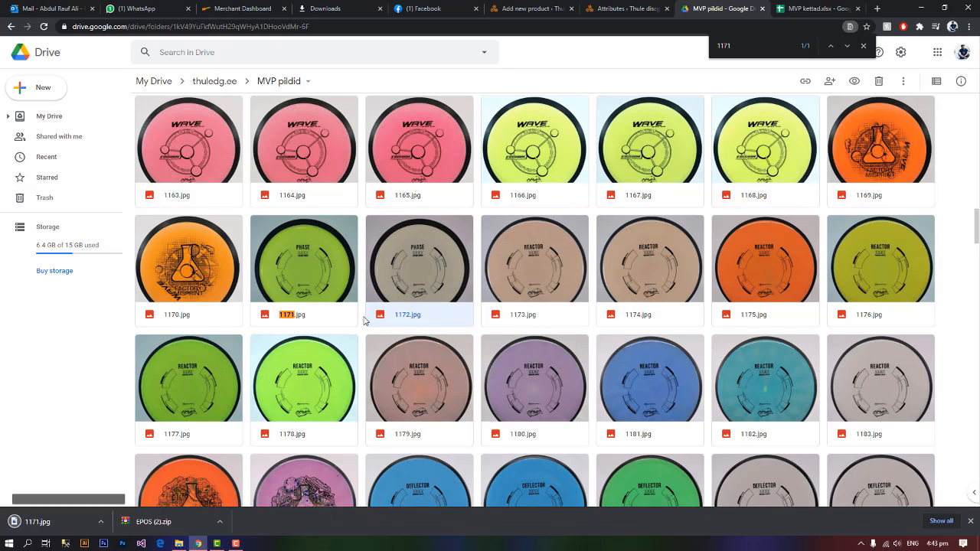
- Return to the Add new product page and upload 1171.jpg and 1172.jpg to the media library
left_click(629, 9)
left_click(546, 10)
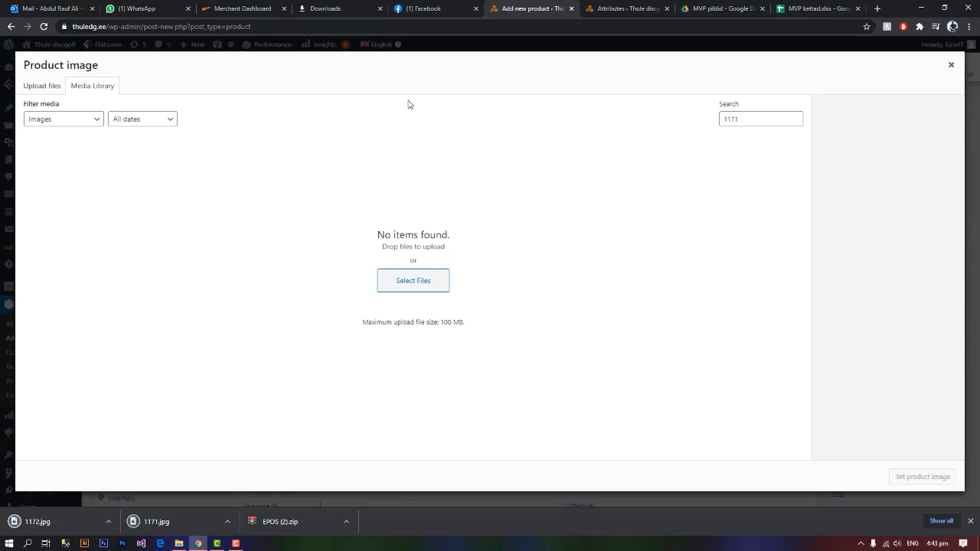
left_click_drag(156, 522, 222, 390)
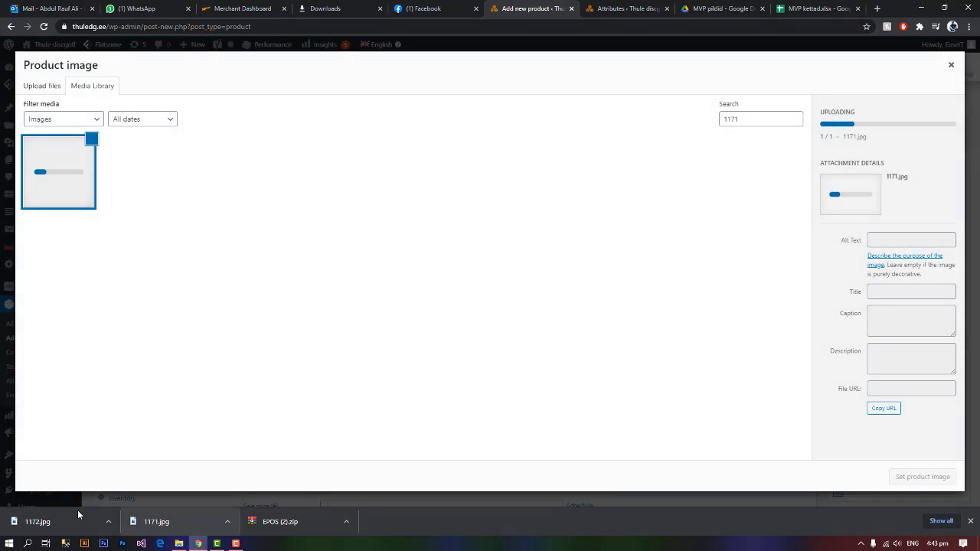
left_click_drag(77, 515, 145, 207)
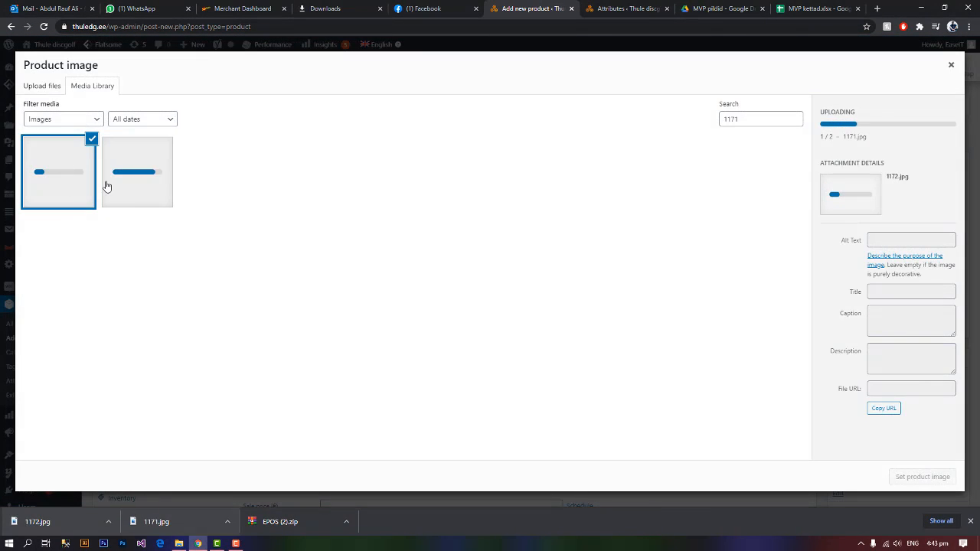
- Select the uploaded 1171.jpg and set it as the product image
left_click(157, 185)
left_click(63, 188)
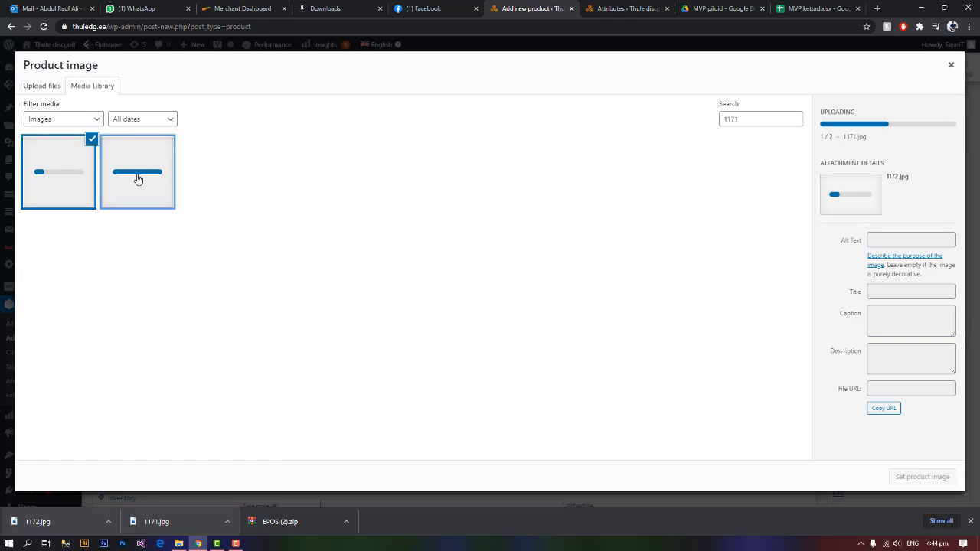
left_click(137, 179)
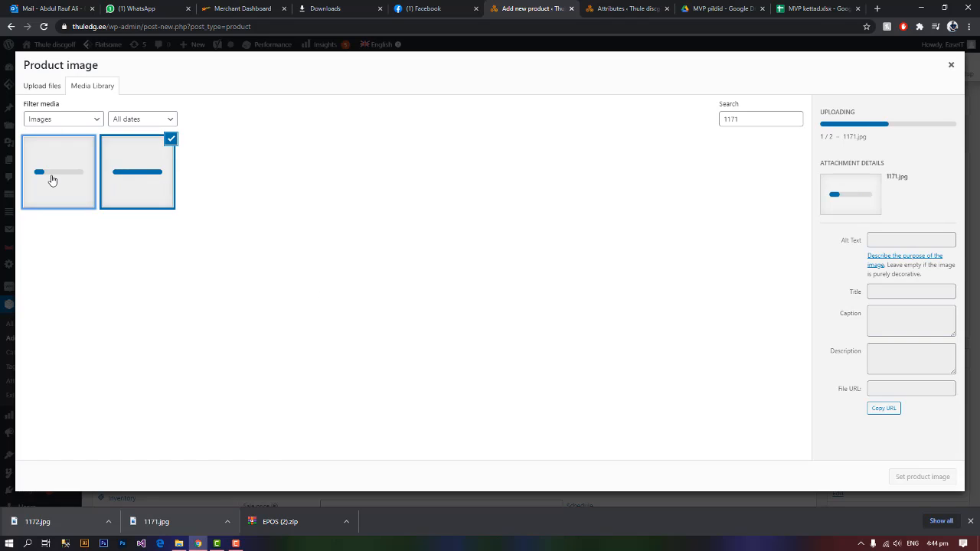
left_click(50, 181)
left_click(165, 196)
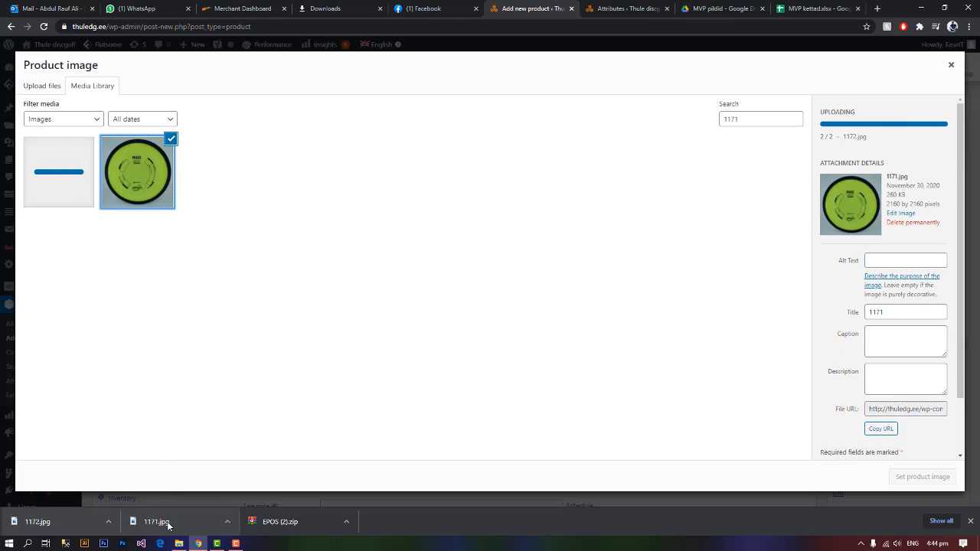
left_click(62, 182)
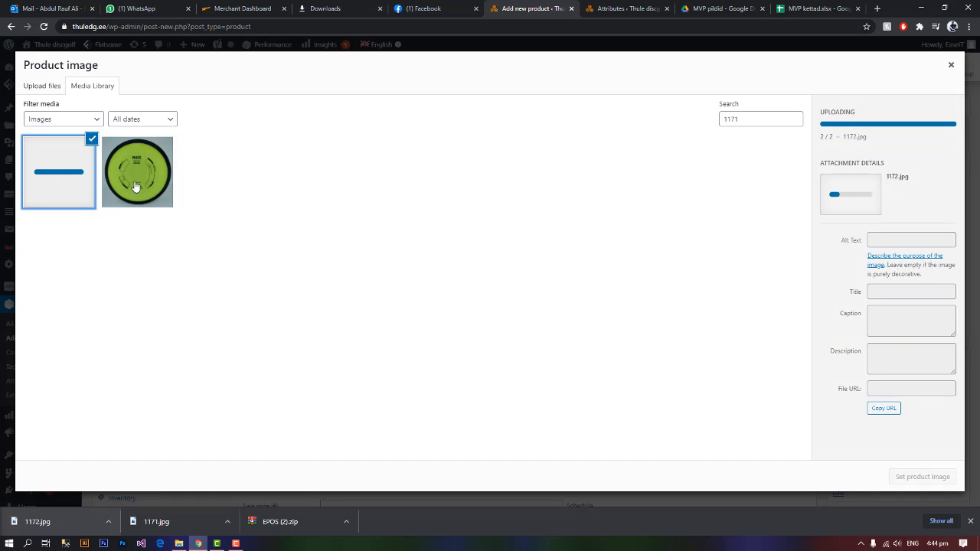
left_click(136, 187)
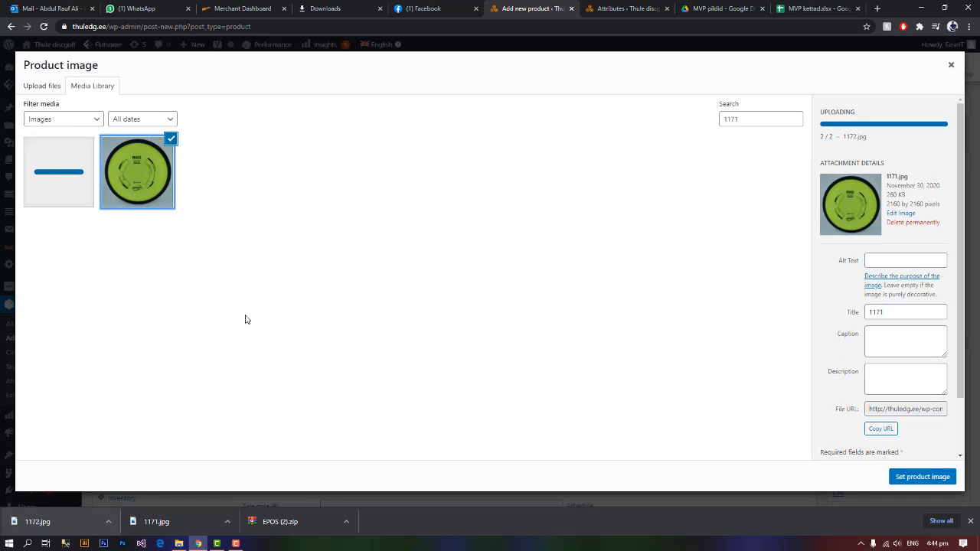
left_click(917, 476)
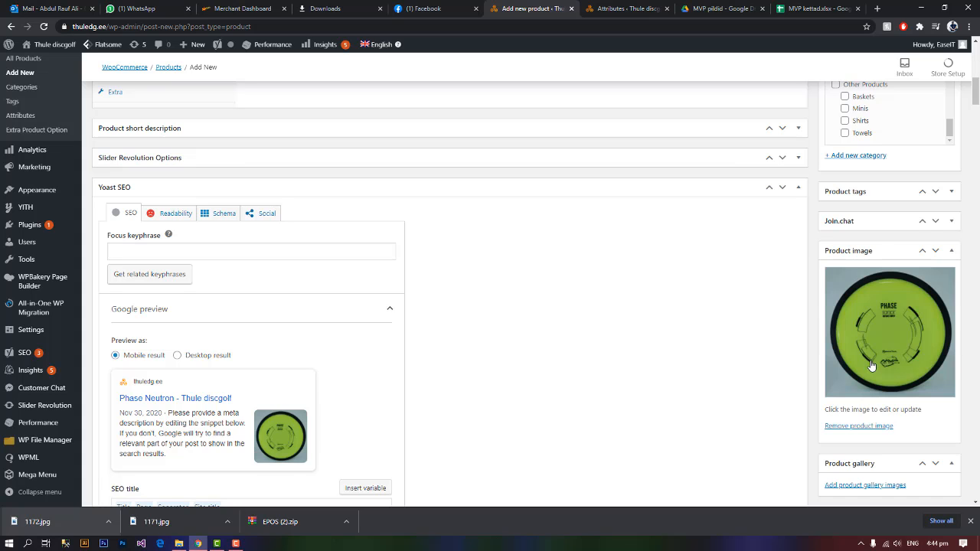
- Publish the Phase Neutron product and close the Attributes tab
scroll(710, 357, "down", 4)
scroll(908, 308, "down", 3)
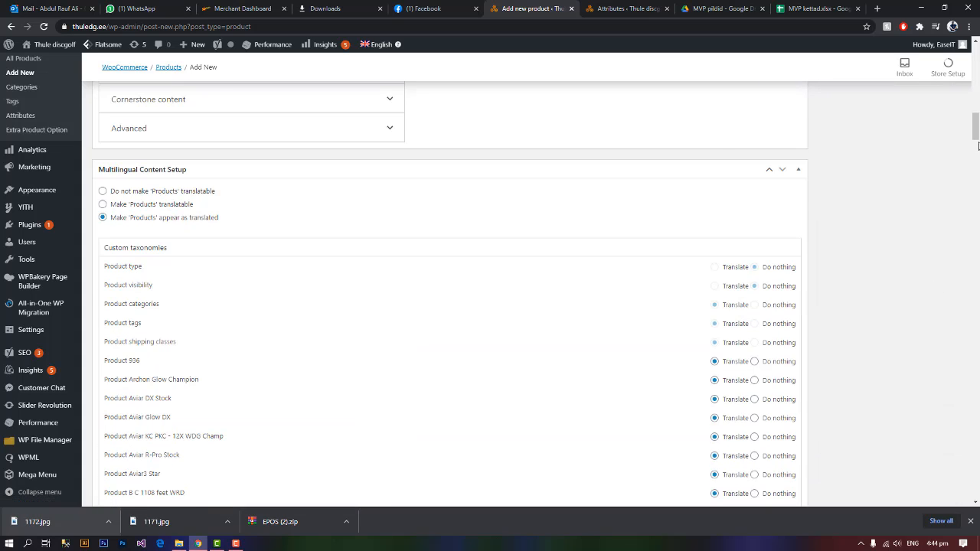
left_click_drag(977, 138, 978, 91)
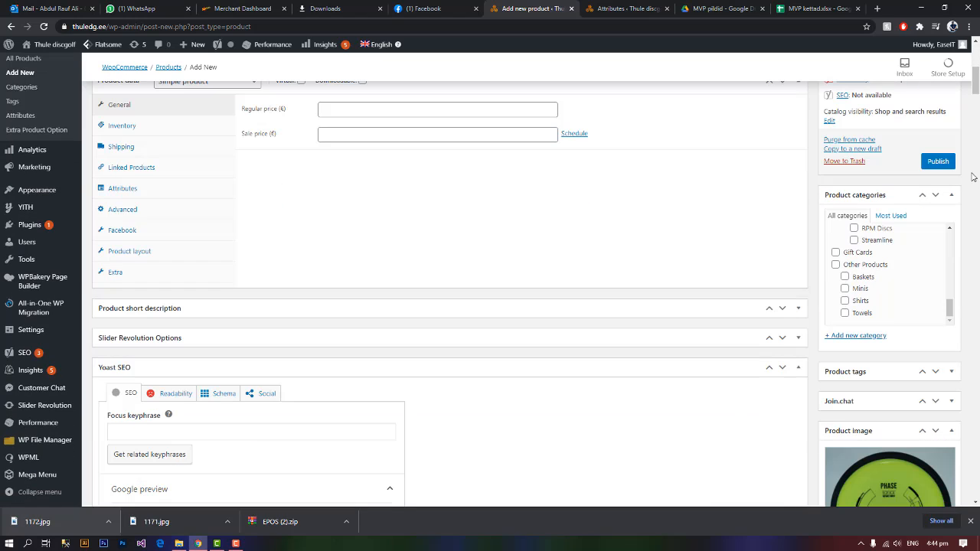
scroll(766, 298, "up", 5)
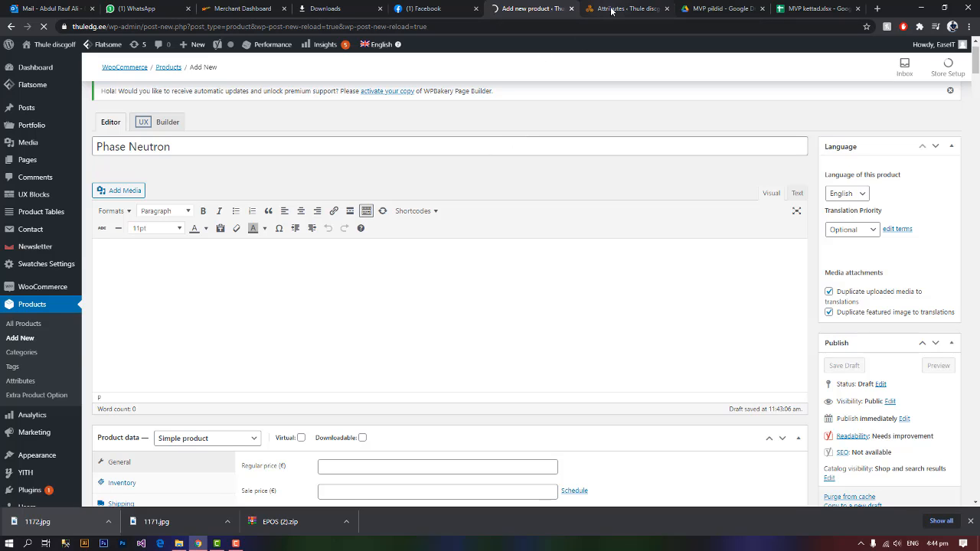
left_click(665, 9)
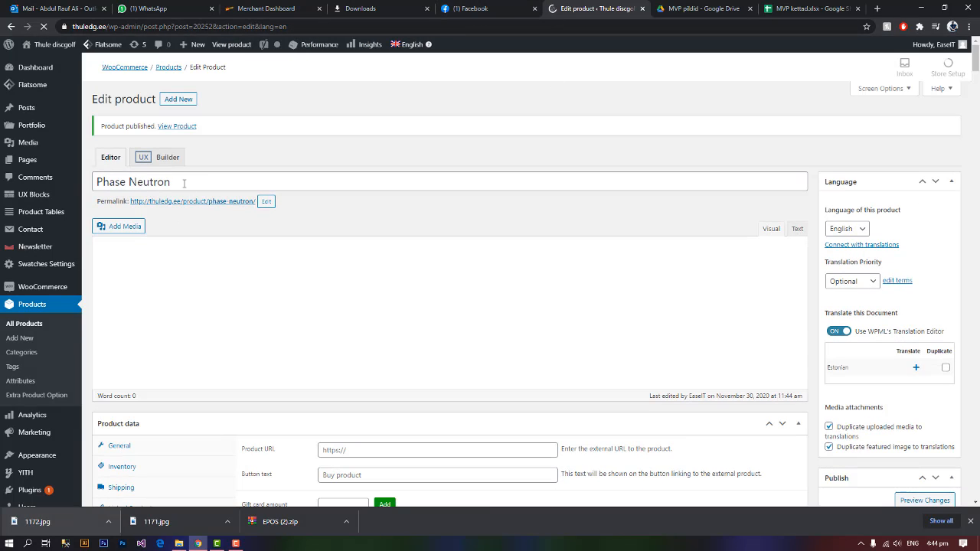
- Copy the product title and view the published Phase Neutron product page in a new tab
triple_click(117, 182)
key("ctrl+c")
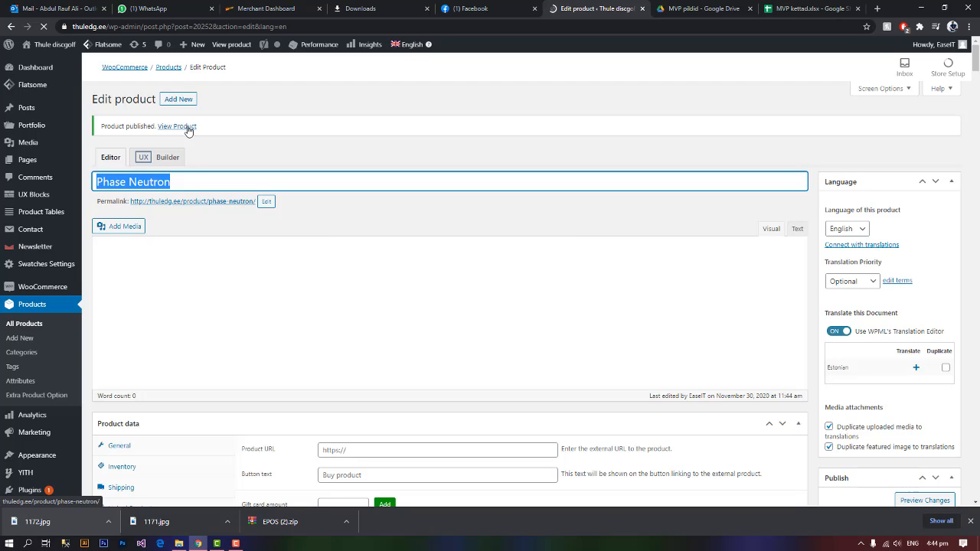
left_click(497, 9)
left_click(585, 10)
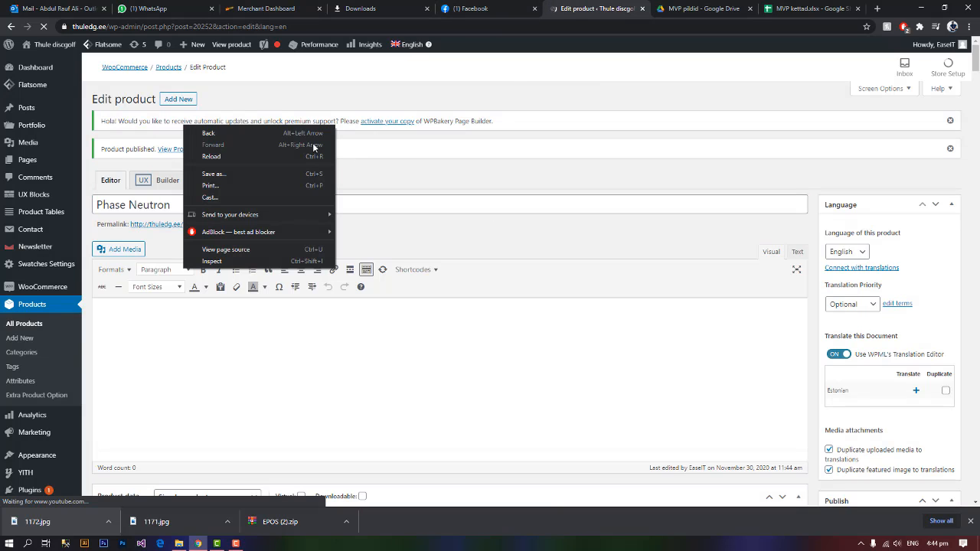
right_click(181, 149)
left_click(191, 157)
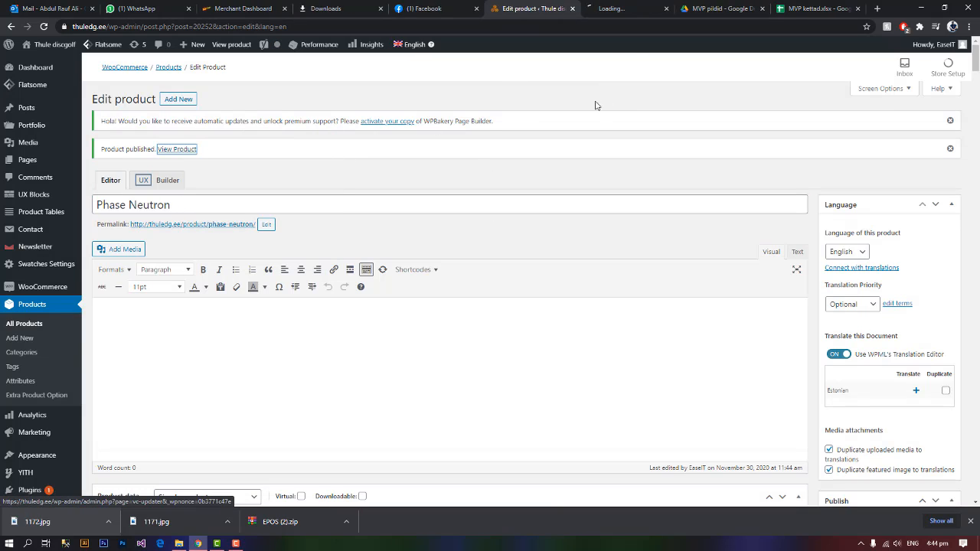
left_click(609, 9)
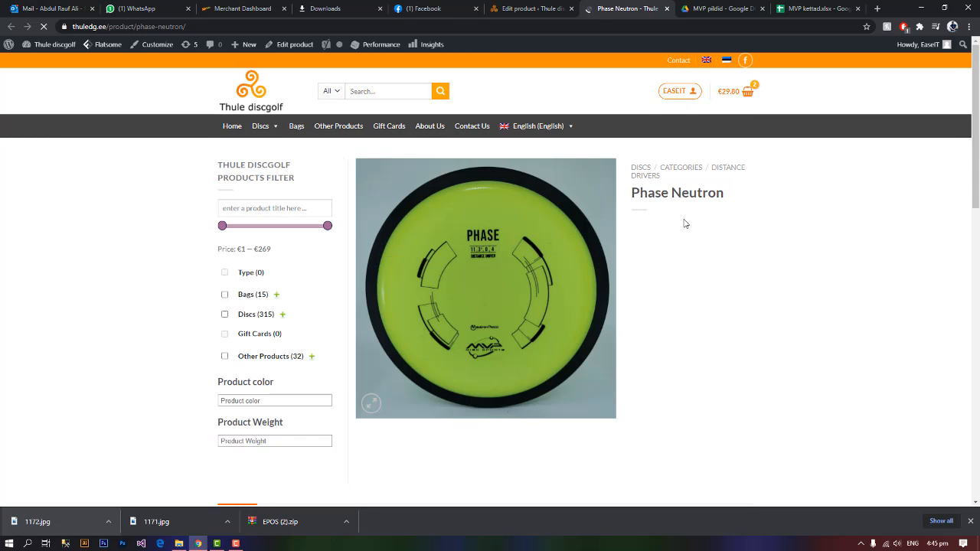
- Check the colour, weight and price of Phase Neutron disc 1171 in the MVP kettad sheet
left_click(816, 14)
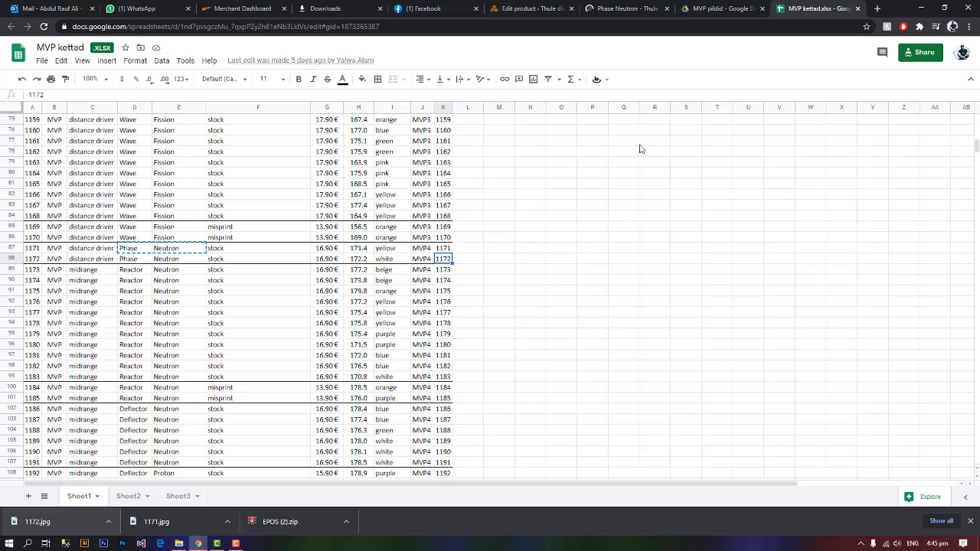
left_click(383, 249)
left_click(360, 252)
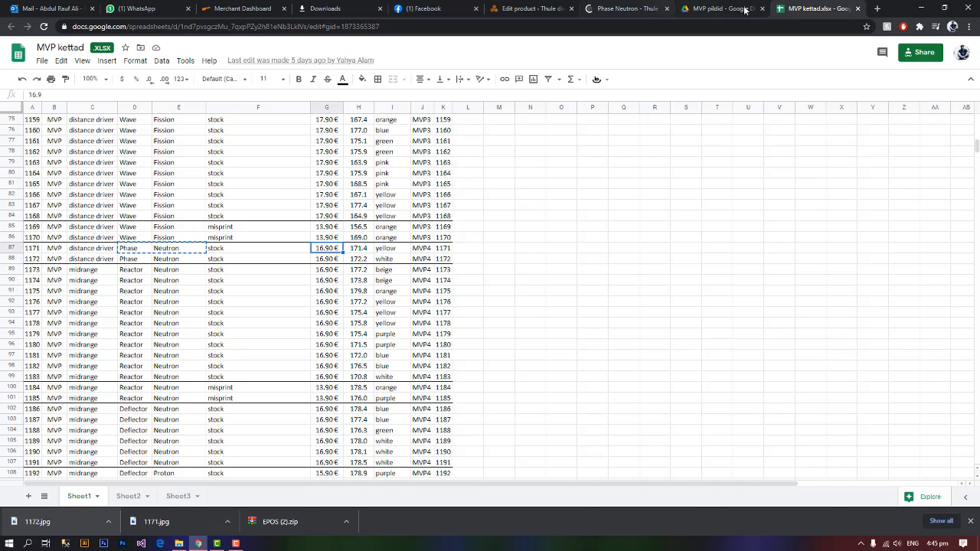
- Review the published Phase Neutron product page from the image to the reviews section and close its tab
left_click(719, 8)
left_click(621, 8)
scroll(739, 284, "down", 6)
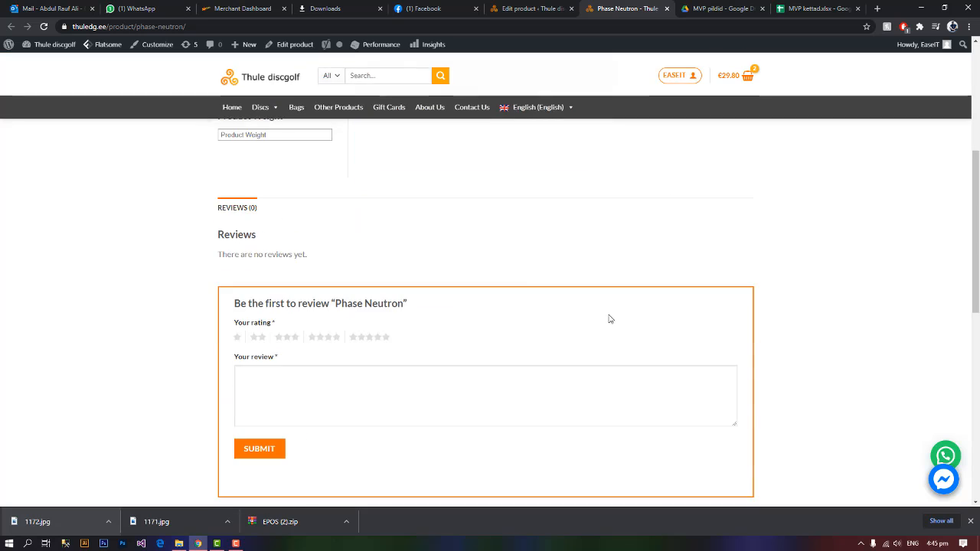
scroll(717, 329, "up", 1)
scroll(717, 329, "up", 5)
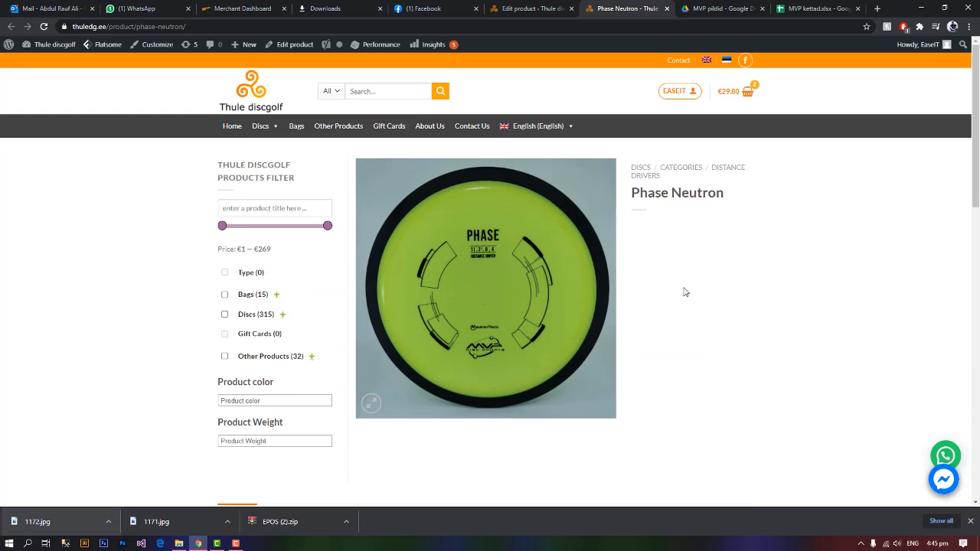
left_click(666, 8)
- Return to the Phase Neutron product editor and open the product Attributes page in a new tab
left_click(529, 6)
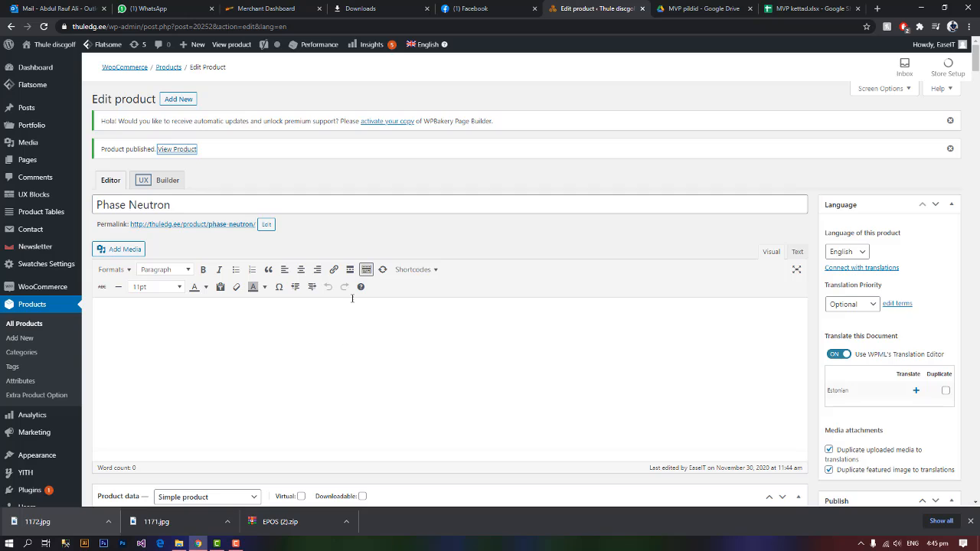
scroll(352, 298, "down", 5)
scroll(903, 452, "down", 5)
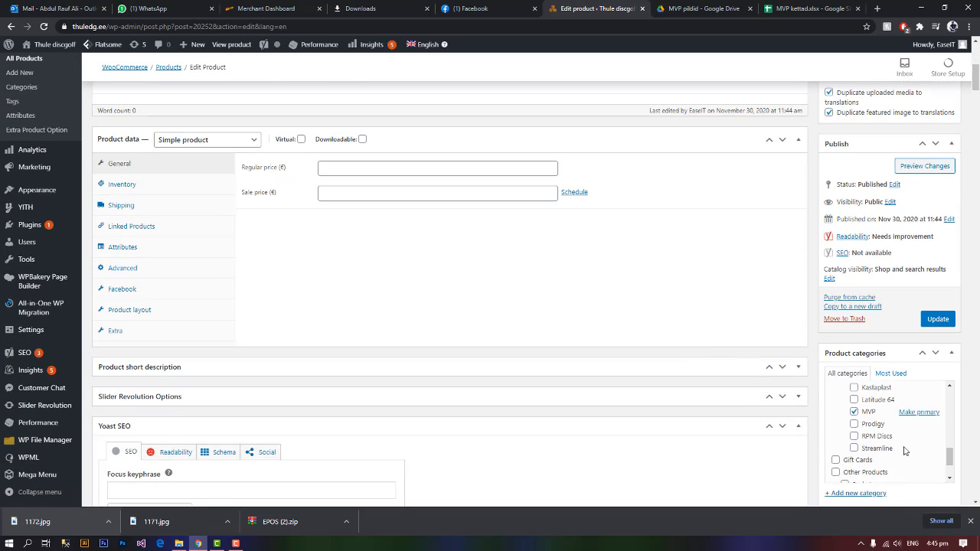
scroll(903, 452, "down", 10)
scroll(638, 339, "up", 8)
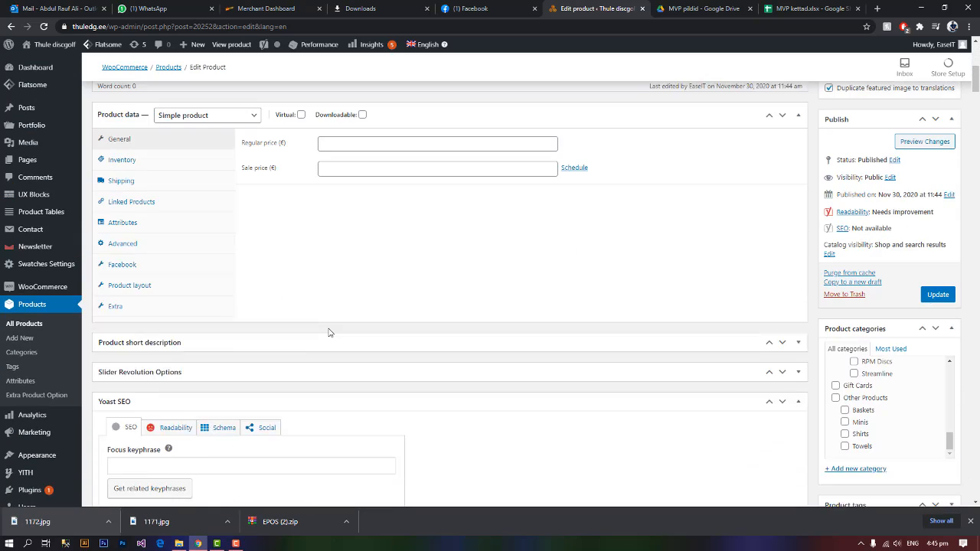
scroll(329, 332, "up", 1)
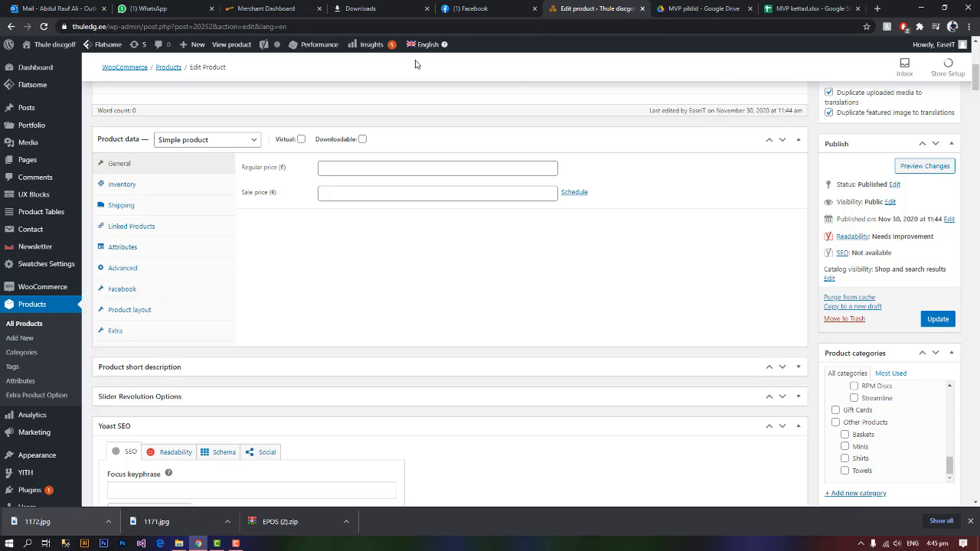
right_click(23, 381)
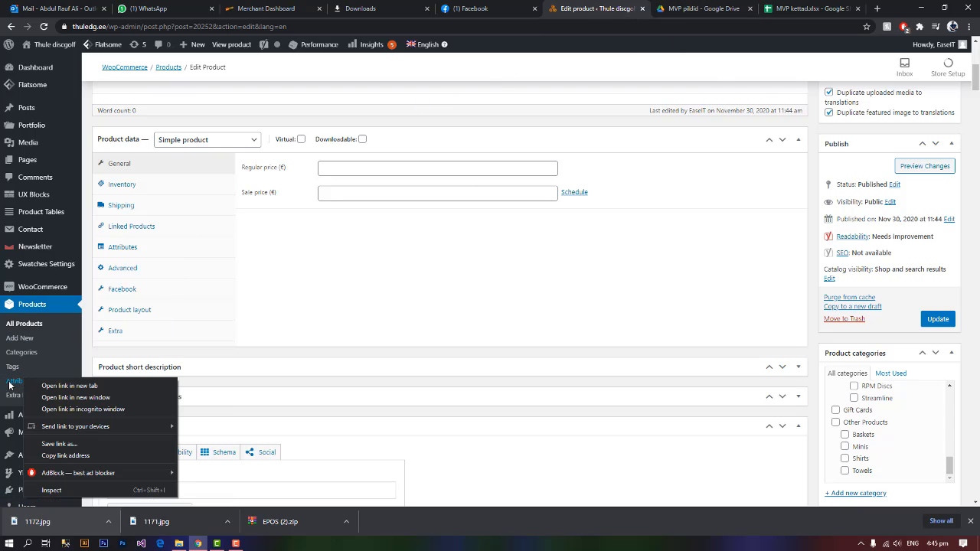
left_click(71, 390)
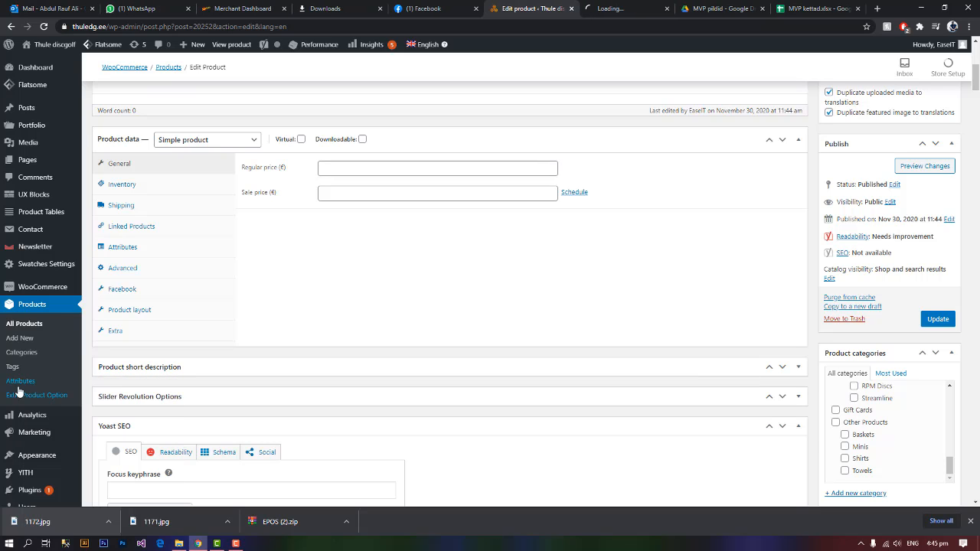
left_click(616, 9)
left_click(512, 10)
left_click(616, 8)
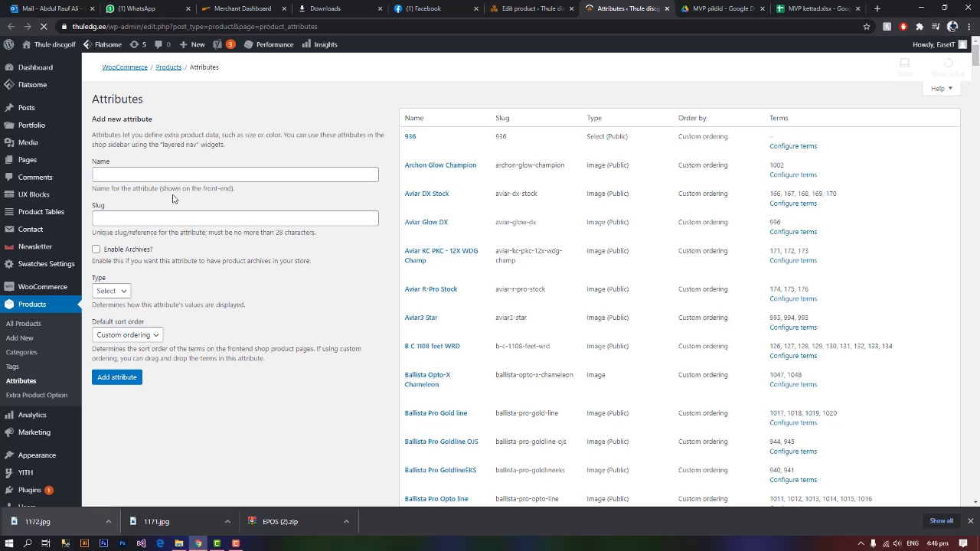
- Name the new attribute Phase Neutron, with a single space between the words, and set its type to Image
left_click(194, 174)
key("ctrl+v")
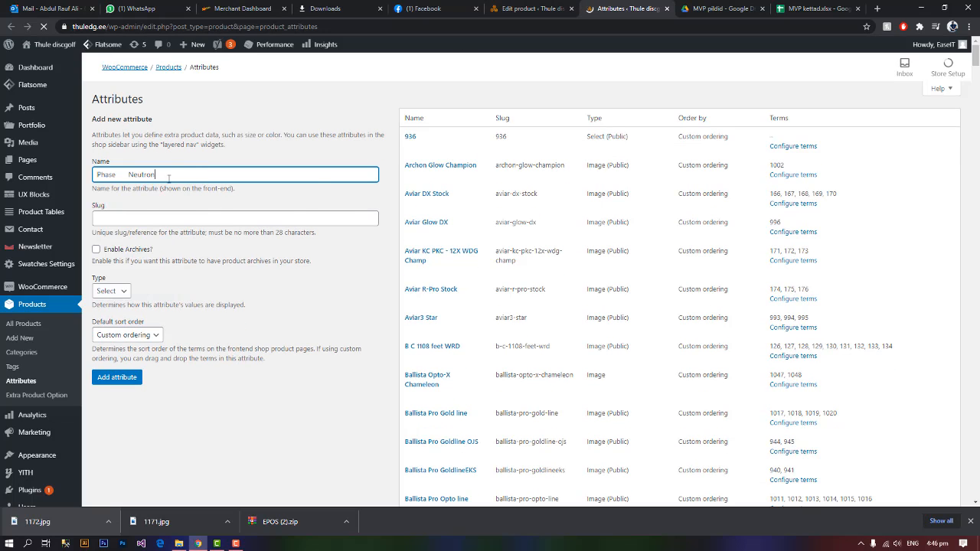
key("BackSpace")
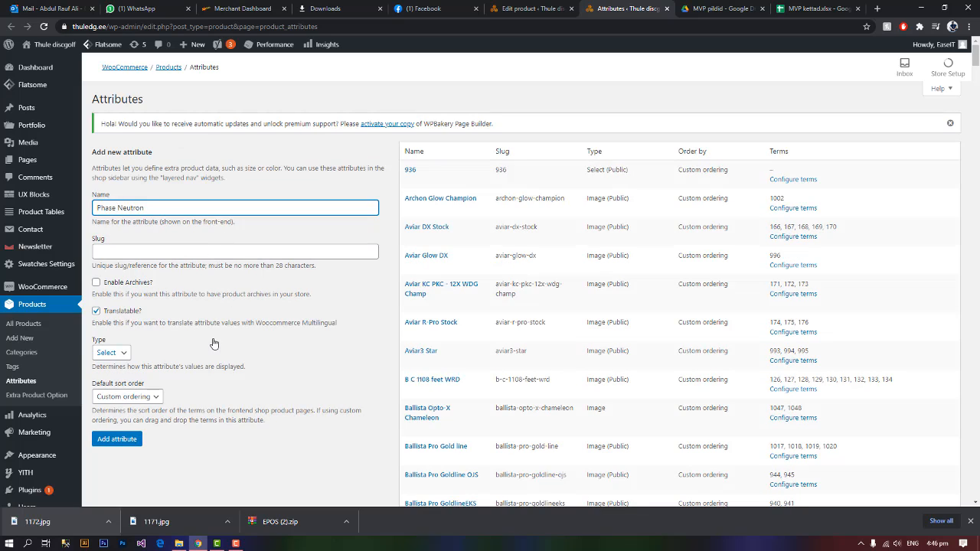
left_click(117, 355)
left_click(107, 387)
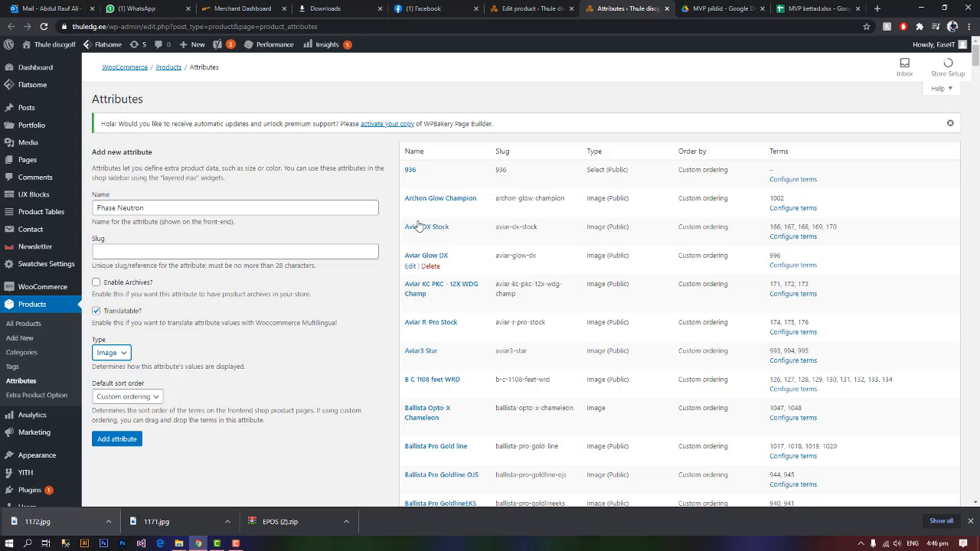
- Look through the terms of the existing attributes and add the new Phase Neutron attribute
scroll(414, 295, "down", 4)
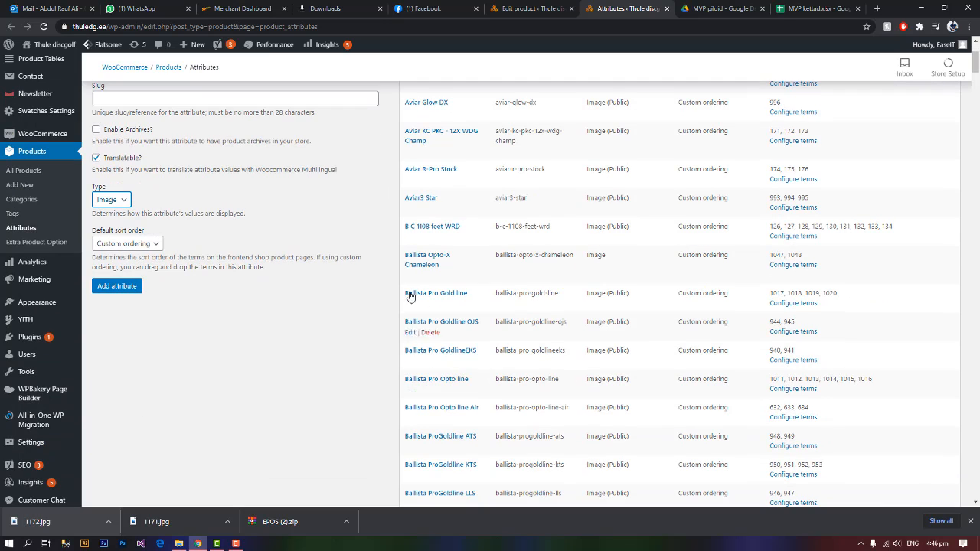
scroll(420, 315, "down", 2)
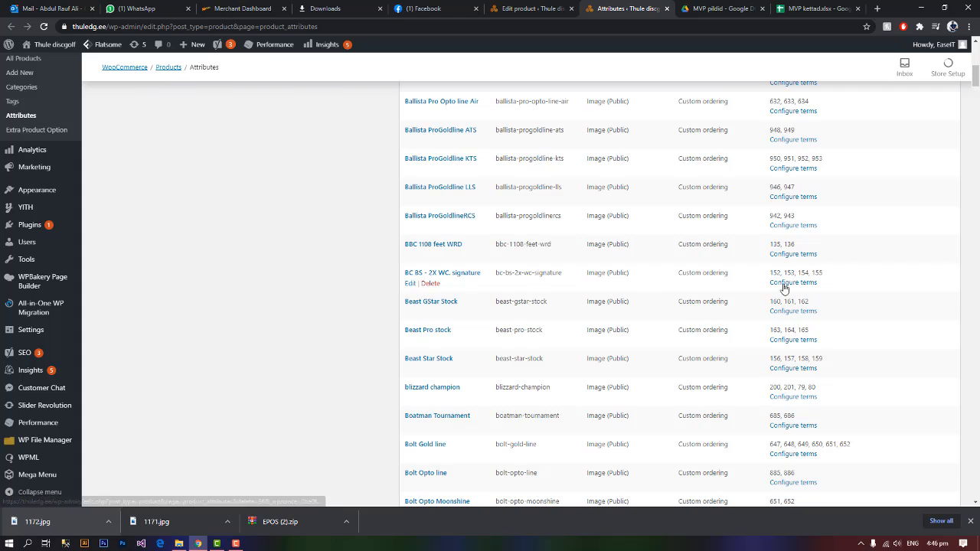
scroll(781, 287, "down", 2)
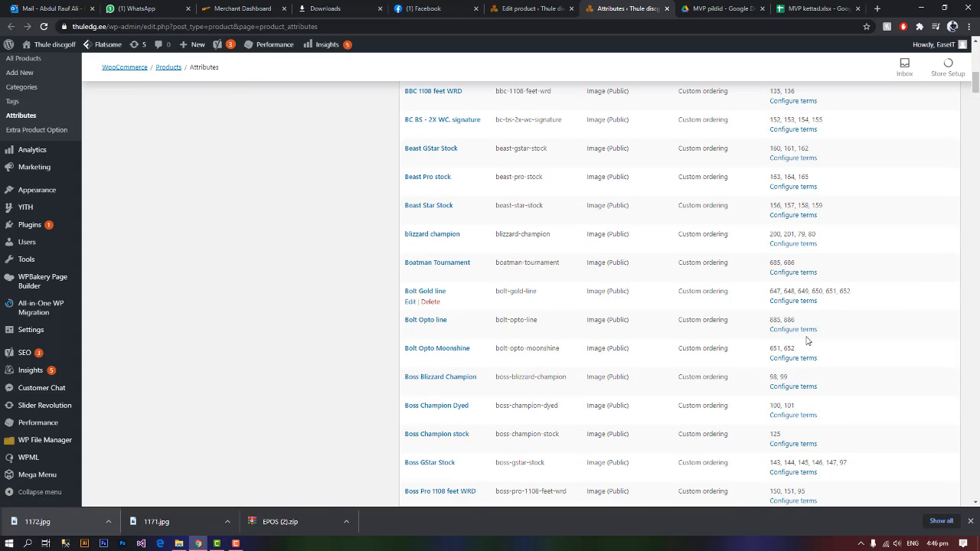
scroll(550, 360, "up", 3)
scroll(211, 244, "up", 4)
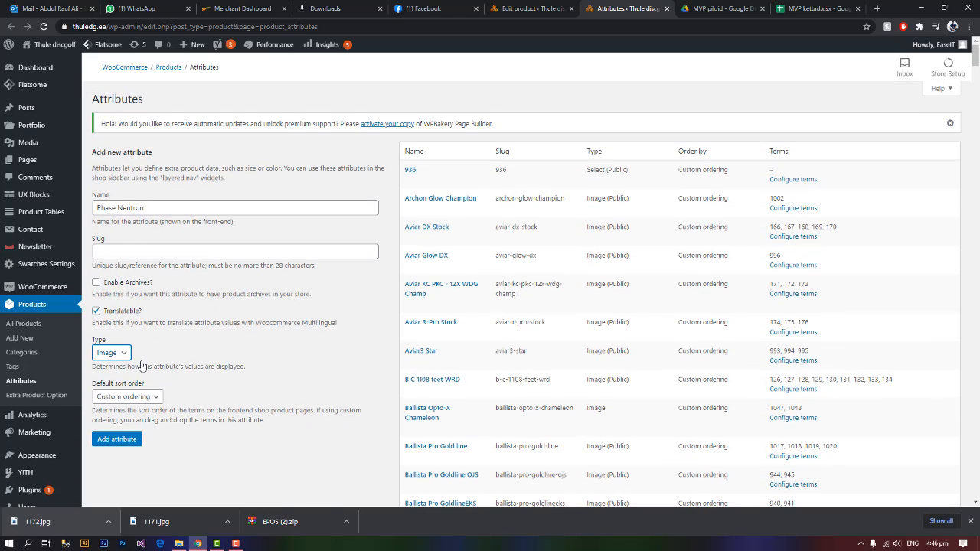
left_click(117, 439)
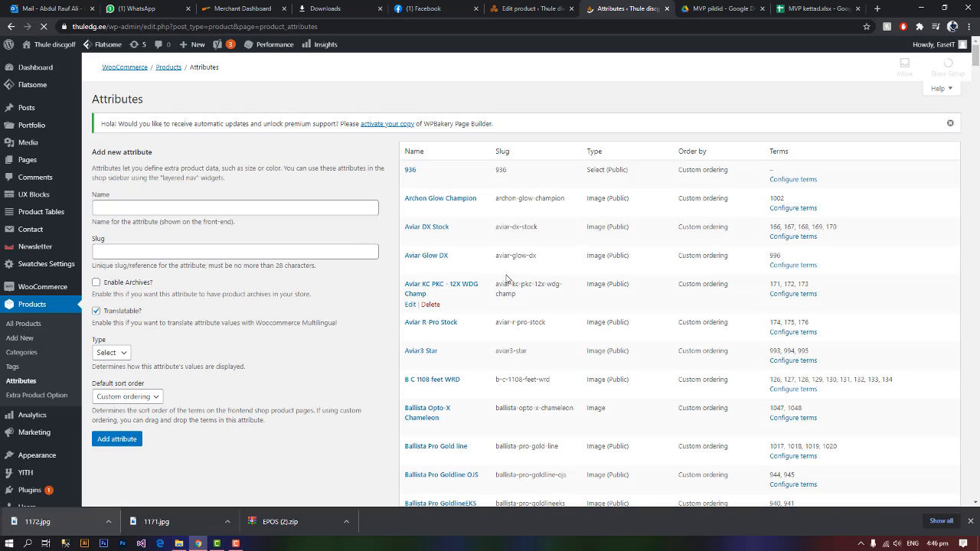
- Find Phase Neutron in the attribute list and open the configuration of its terms
key("ctrl+f")
type("Phase•Neutron")
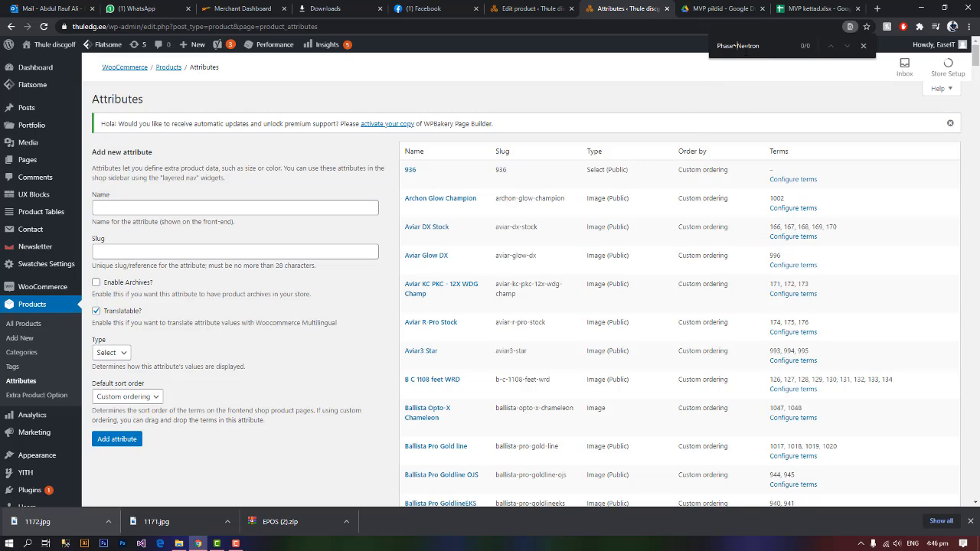
key("BackSpace")
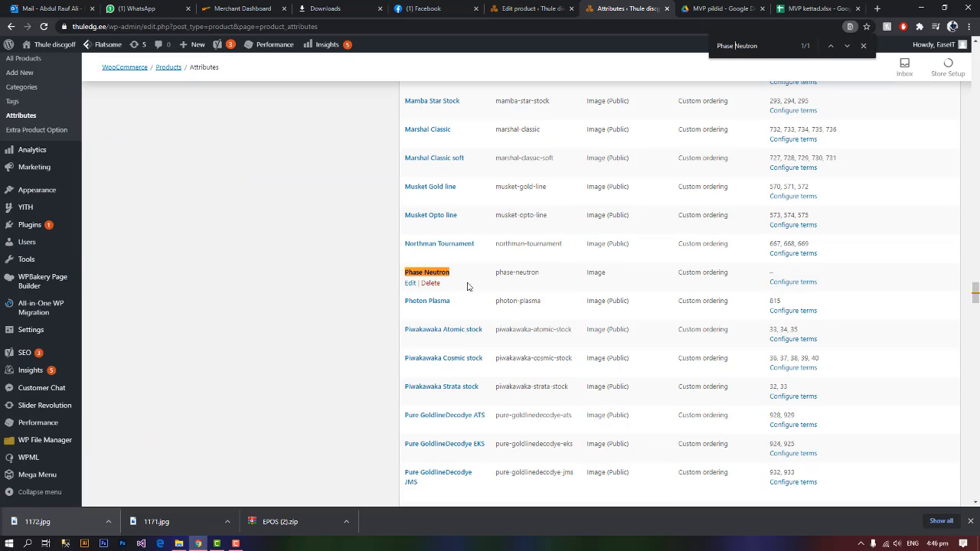
left_click(791, 283)
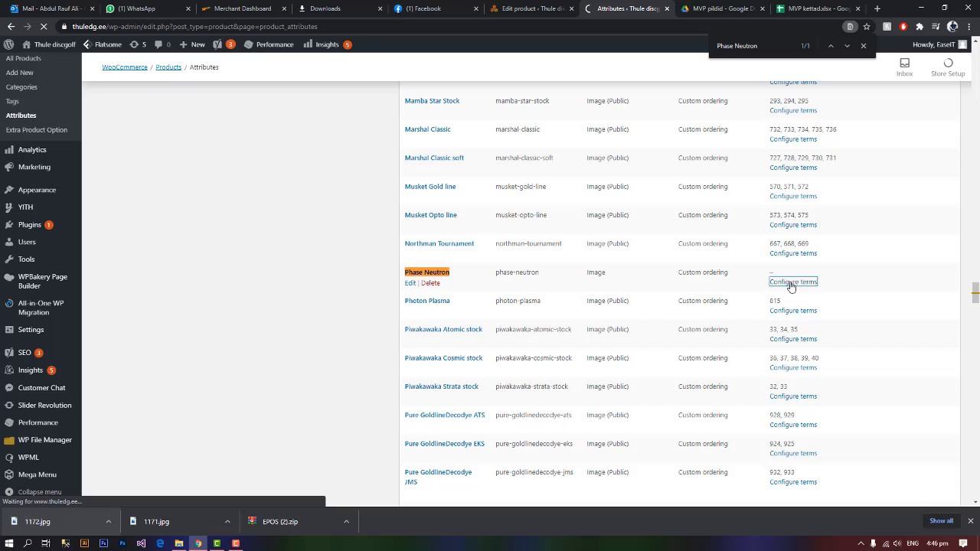
- Check the Phase Neutron disc numbers in the MVP kettad sheet and return to the attribute's terms page
left_click(795, 8)
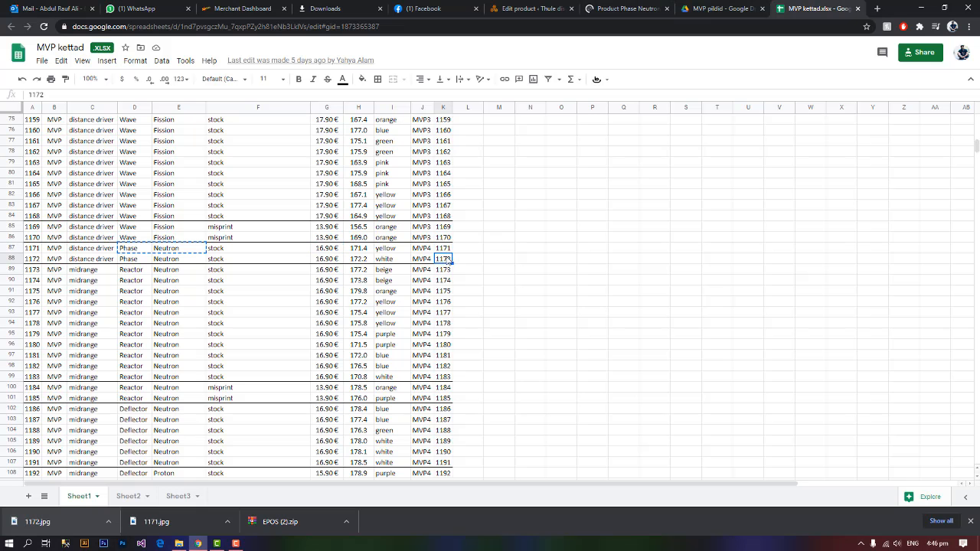
left_click(528, 9)
left_click(622, 8)
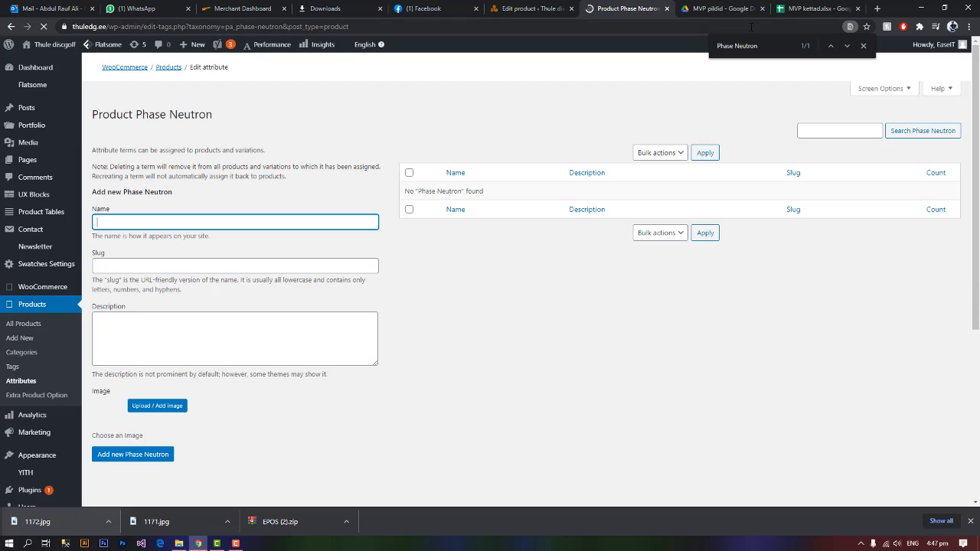
- Enter 1171 as the name of the new Phase Neutron term and dismiss the page search
type("17")
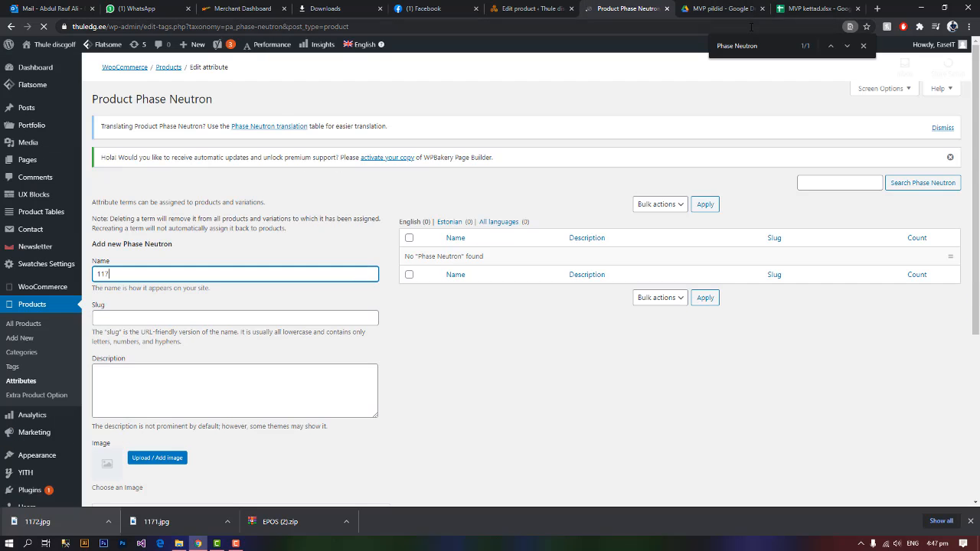
left_click(251, 274)
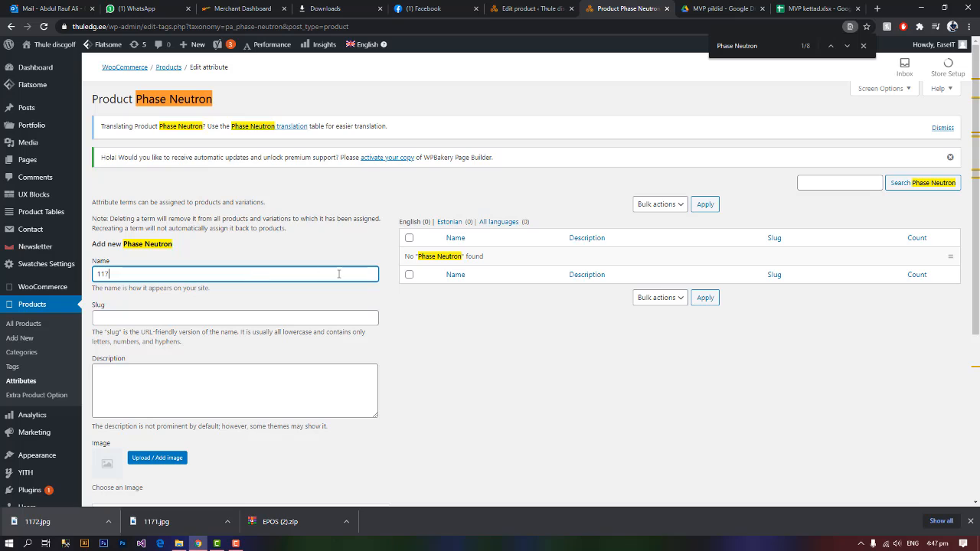
type("1")
left_click(863, 46)
scroll(386, 319, "down", 3)
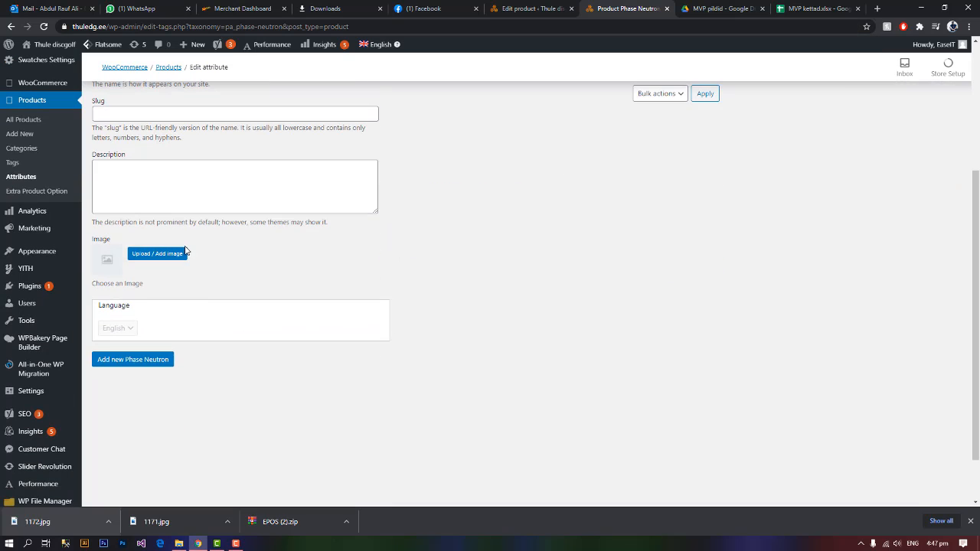
- Choose 1171.jpg from the media library as the image of term 1171 and submit the term
left_click(151, 254)
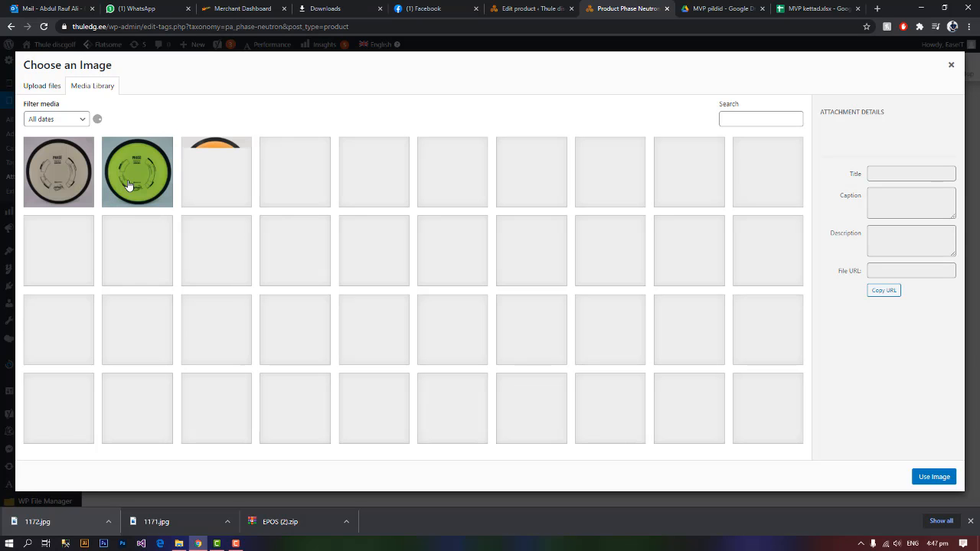
left_click(128, 186)
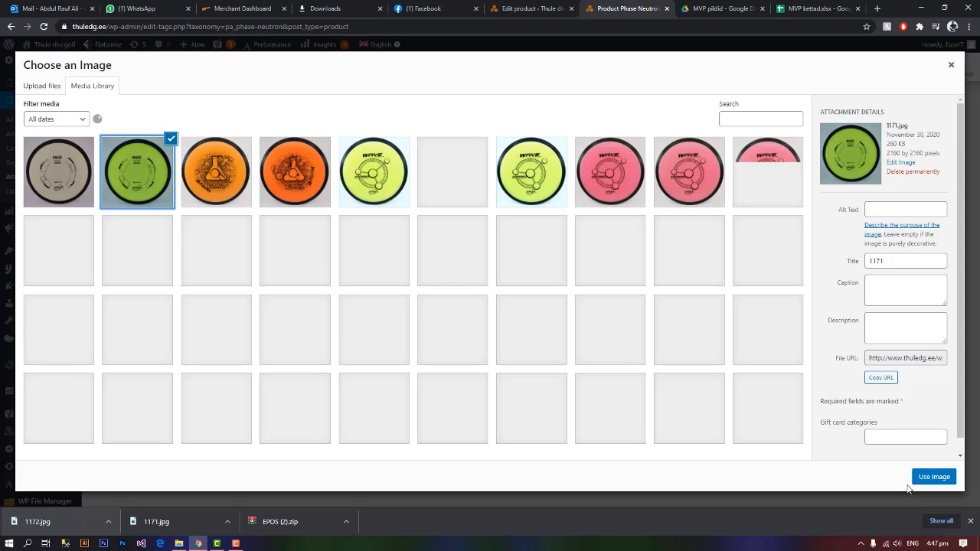
left_click(934, 476)
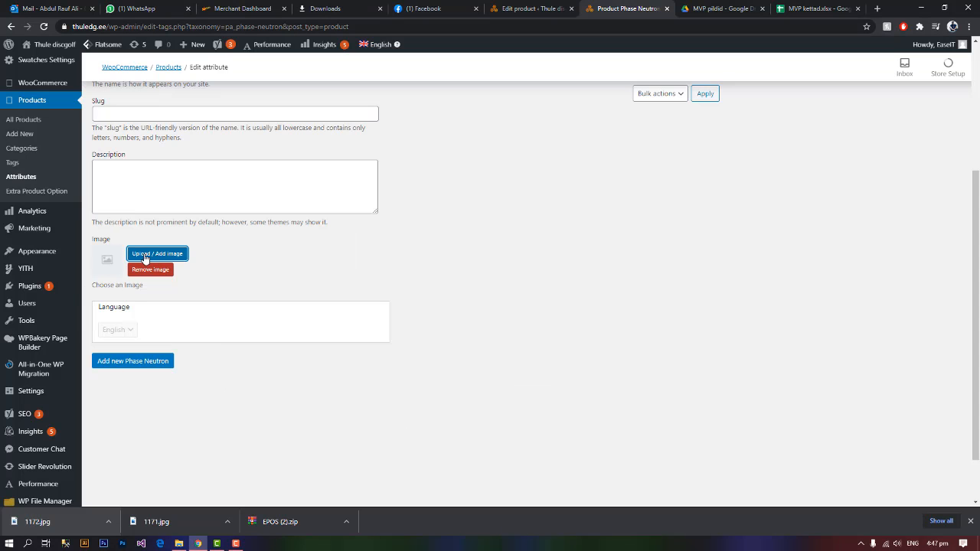
scroll(323, 346, "up", 2)
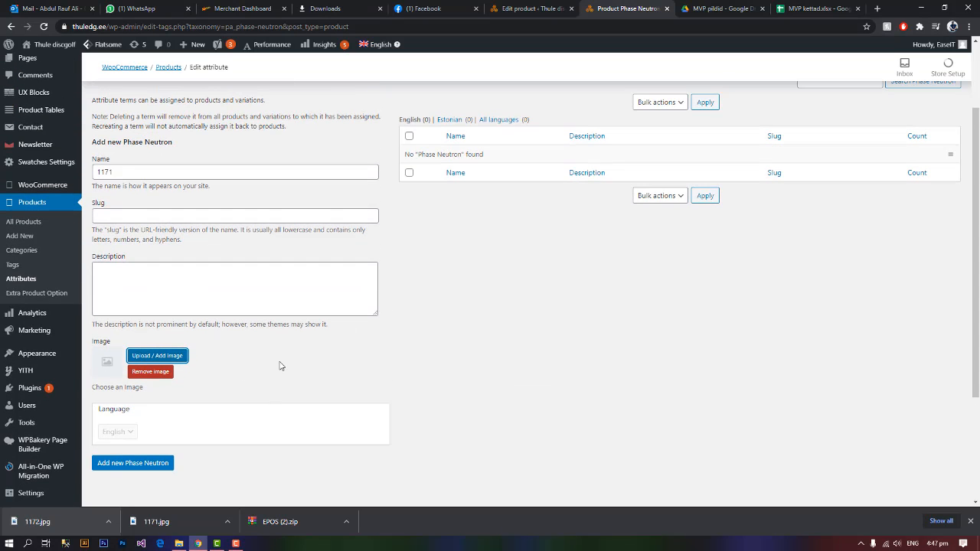
left_click(159, 463)
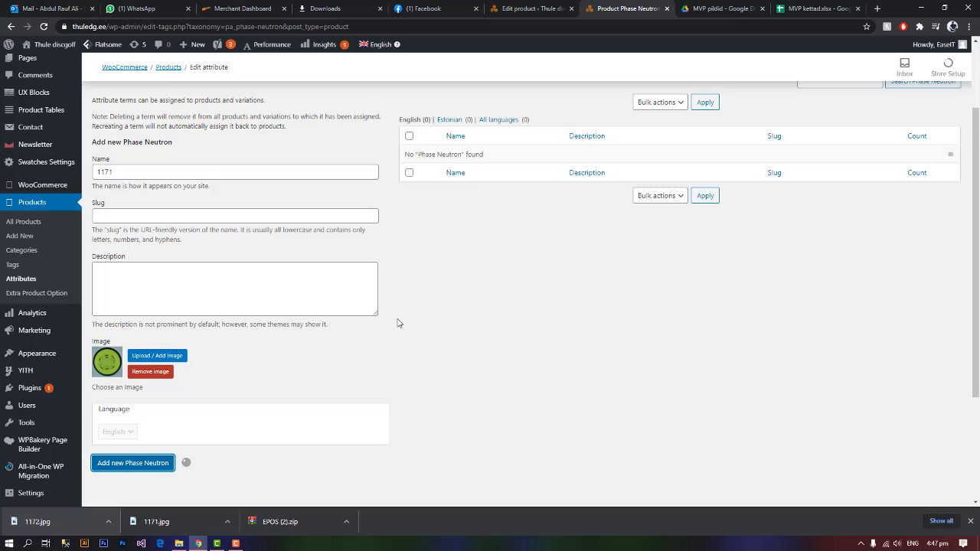
- Reload the Phase Neutron terms page to get an empty form for another term
scroll(398, 325, "down", 1)
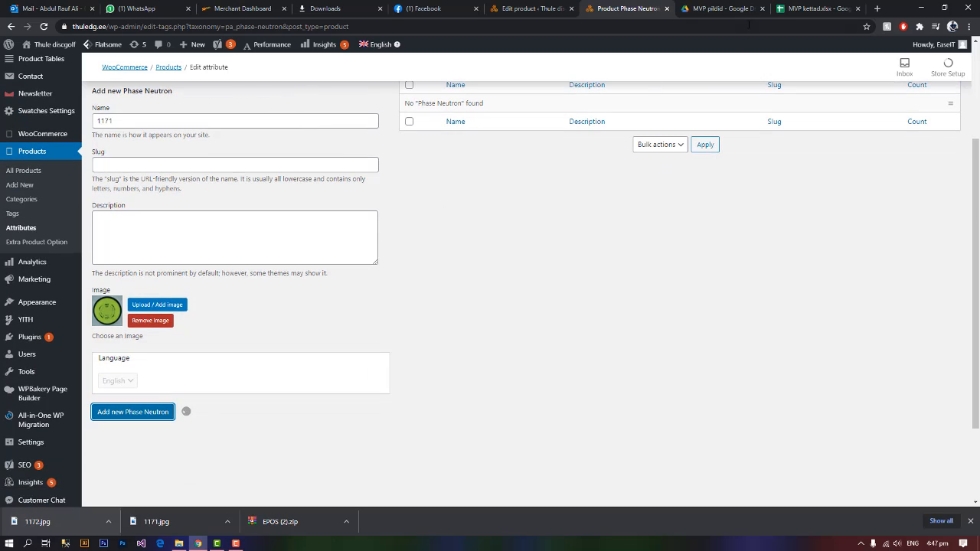
left_click(719, 8)
left_click(626, 8)
scroll(326, 253, "up", 1)
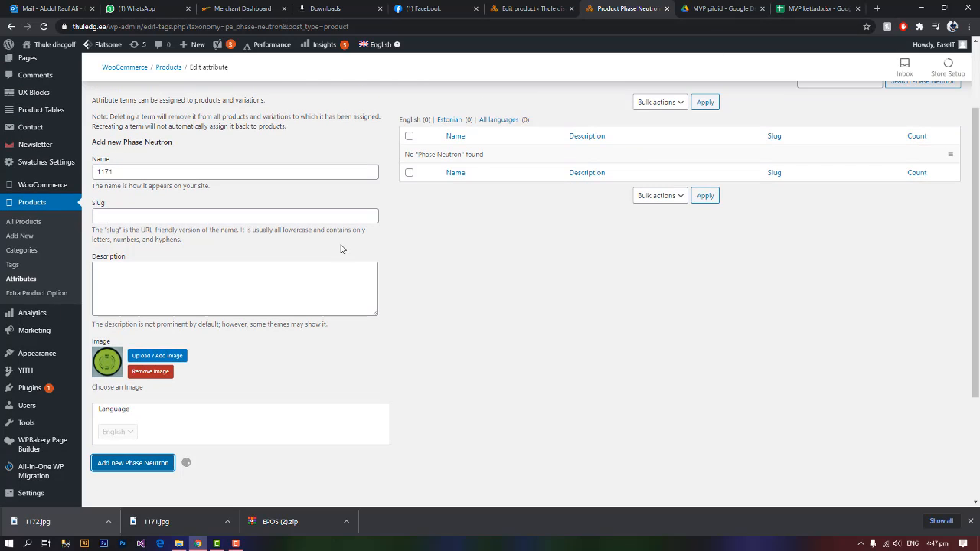
left_click(43, 28)
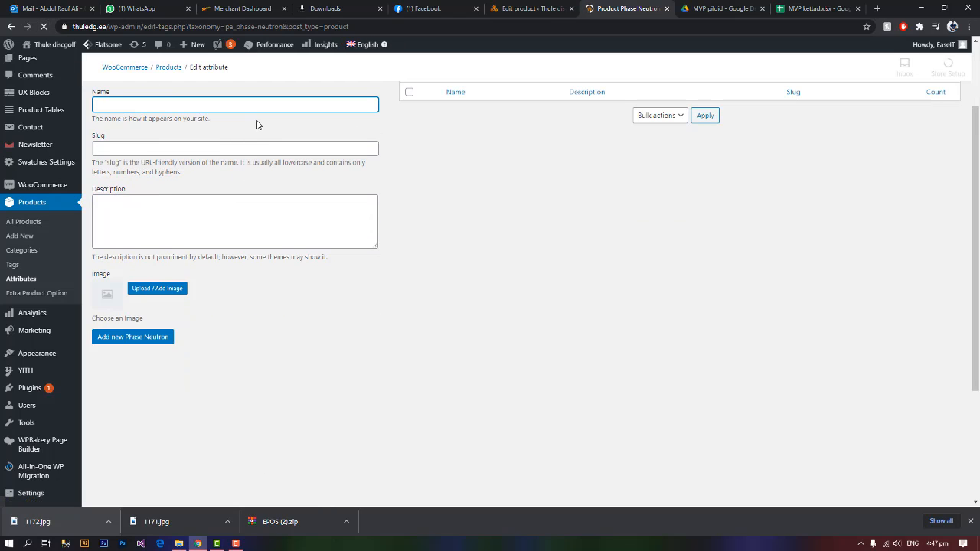
- Try to add a Phase Neutron term named 1172 with 1172.jpg from the media library as its image
left_click(158, 288)
left_click(159, 289)
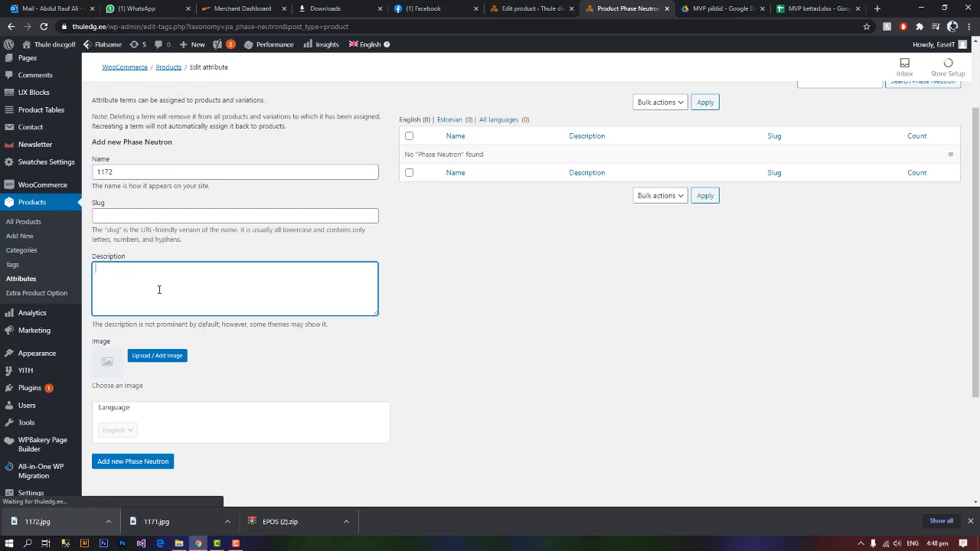
left_click(158, 356)
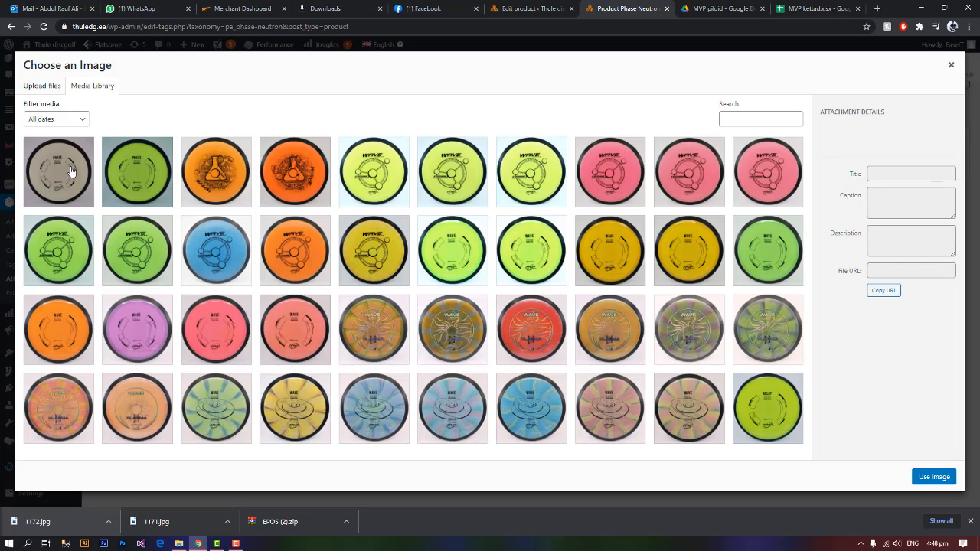
left_click(70, 170)
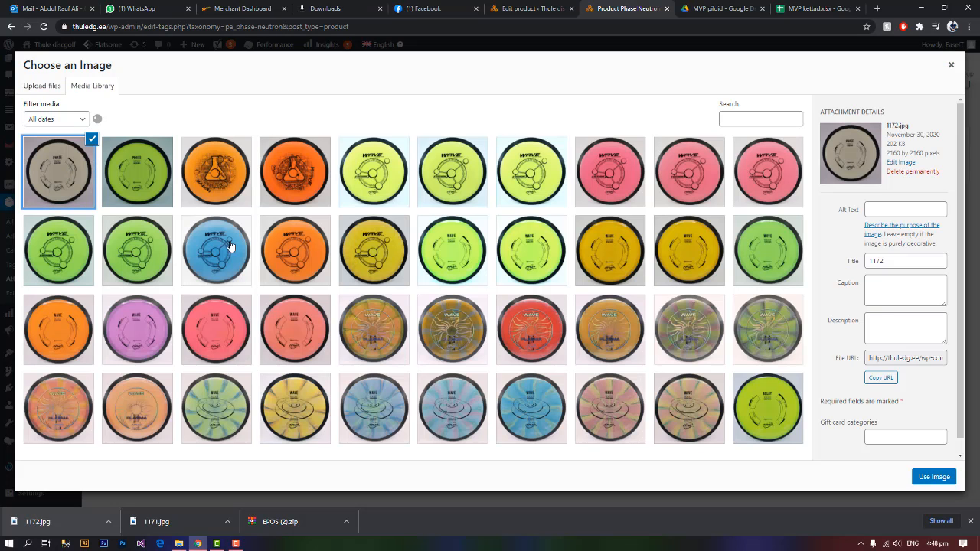
left_click(932, 476)
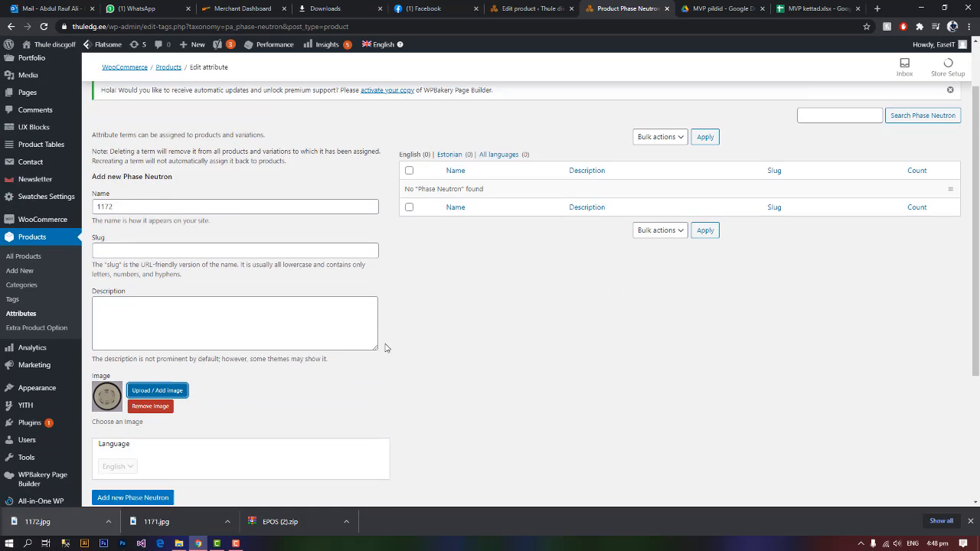
scroll(384, 345, "down", 2)
left_click(123, 411)
scroll(307, 319, "up", 2)
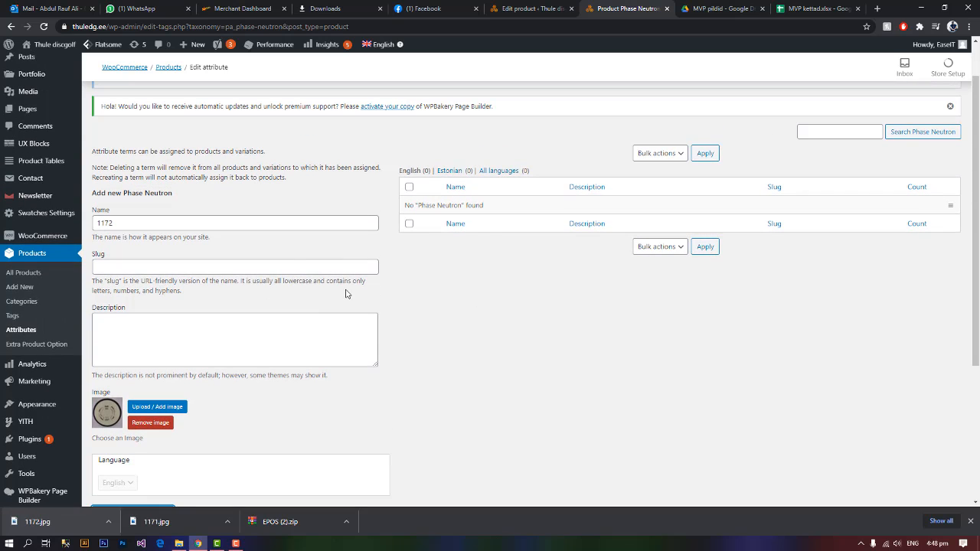
scroll(280, 236, "up", 1)
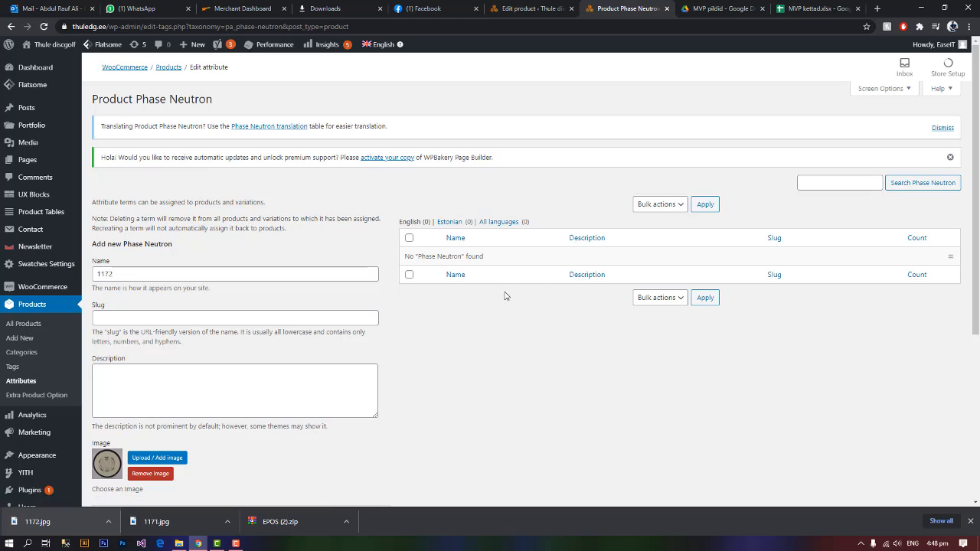
scroll(398, 377, "down", 2)
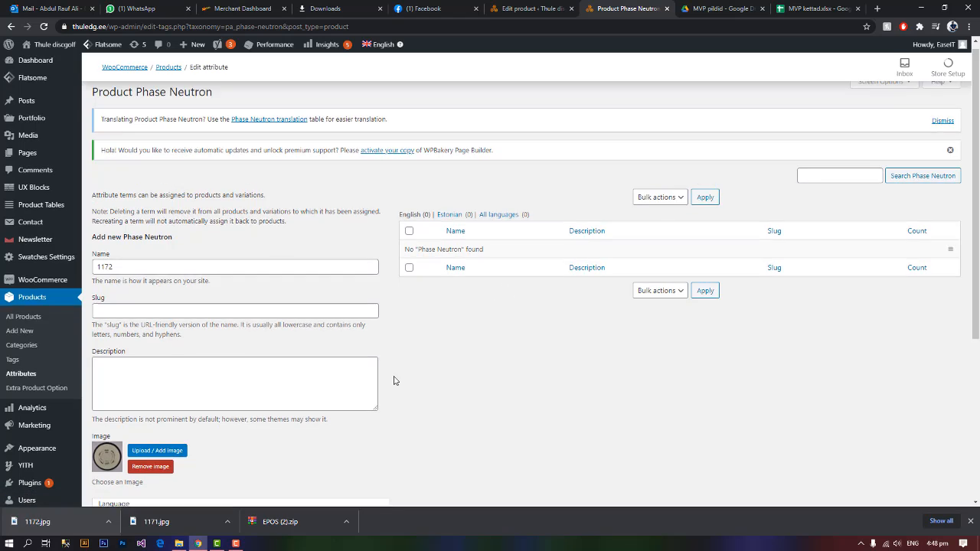
- Reload the Phase Neutron terms page, add term 1172 with 1172.jpg as its image, and dismiss the translation notice
left_click(43, 26)
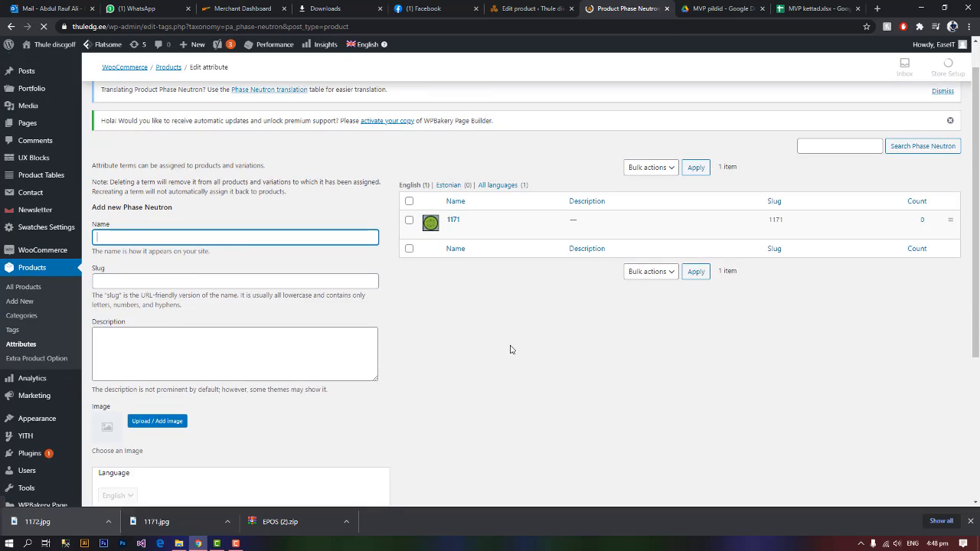
left_click(44, 27)
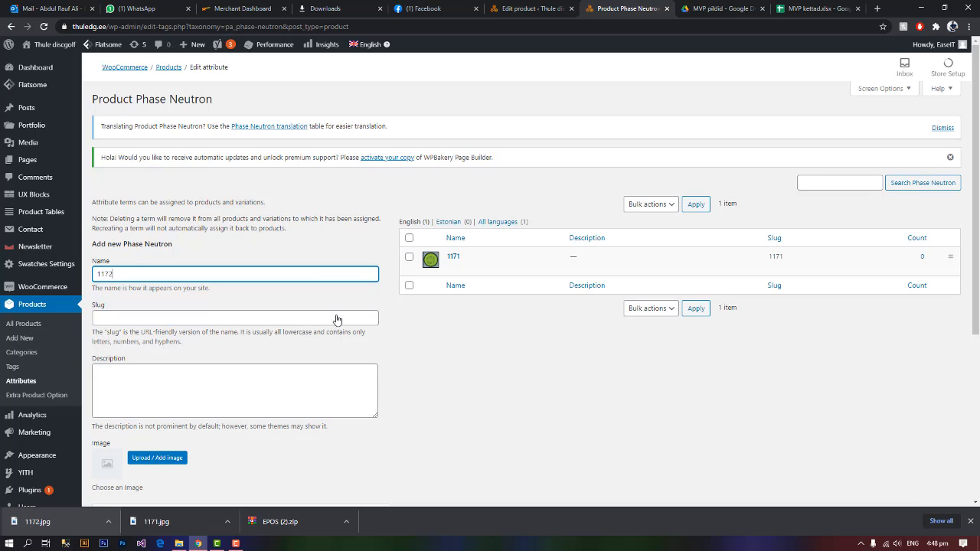
left_click(186, 458)
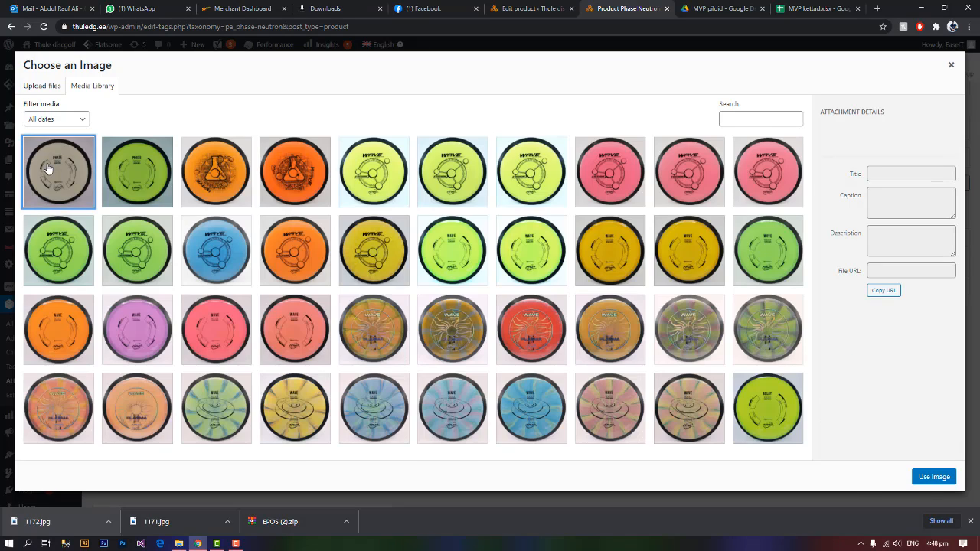
left_click(48, 168)
left_click(934, 476)
scroll(536, 383, "down", 2)
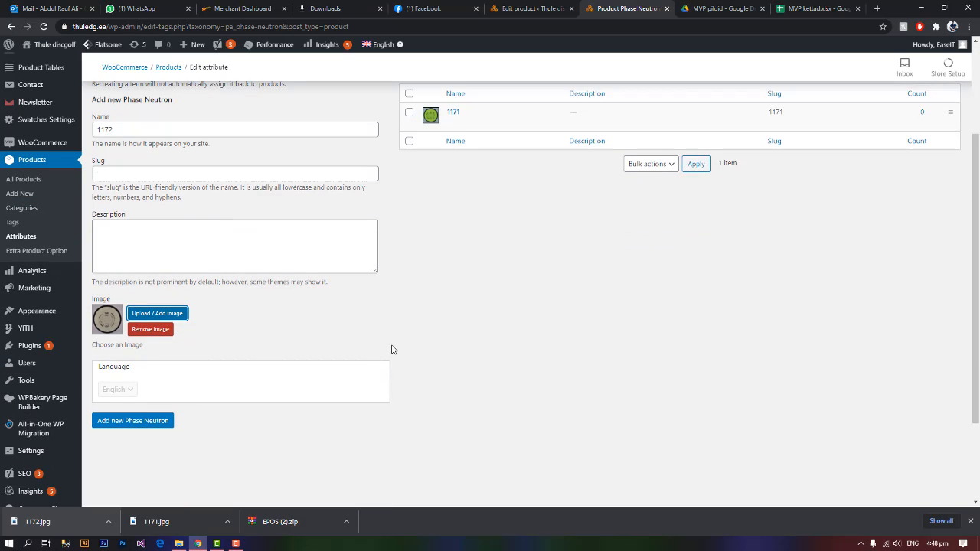
left_click(142, 411)
scroll(408, 299, "up", 1)
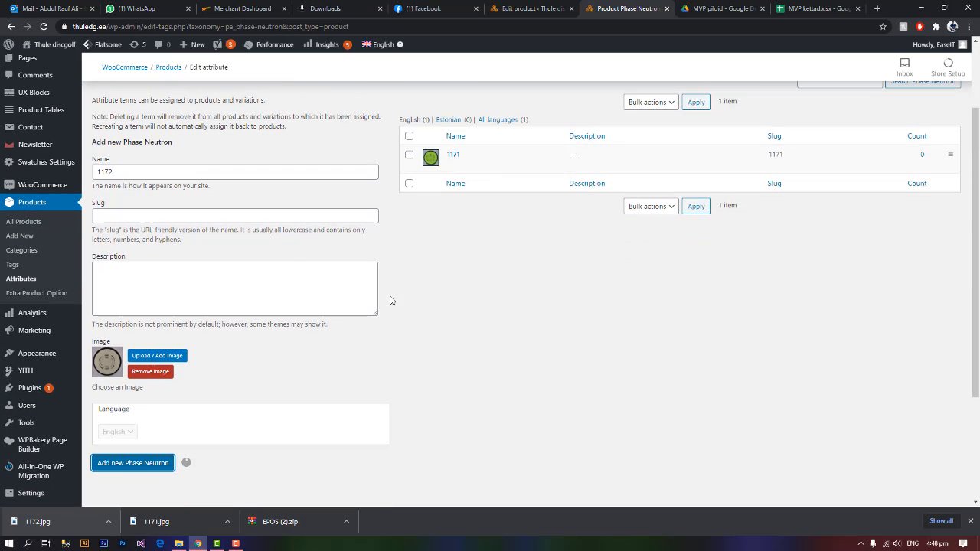
scroll(429, 302, "up", 2)
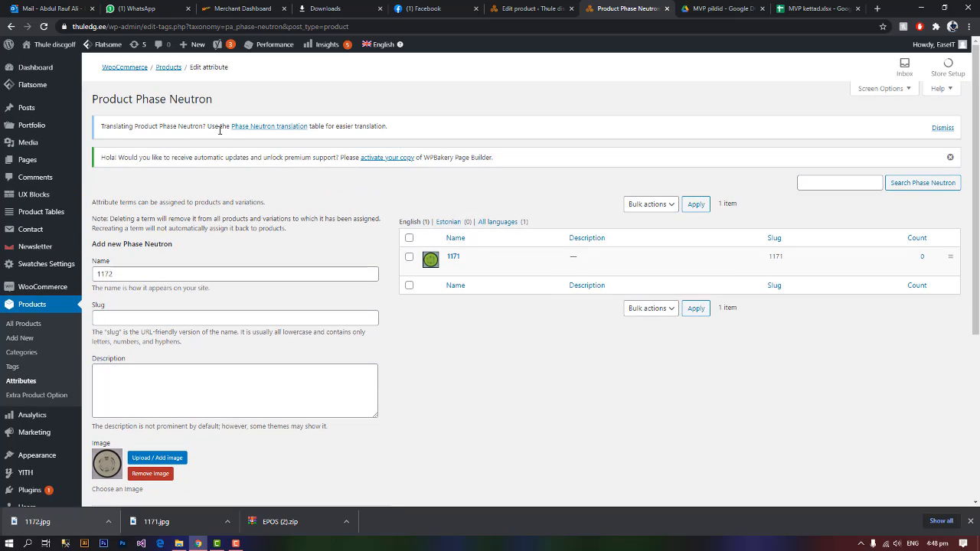
left_click(948, 128)
scroll(435, 395, "down", 2)
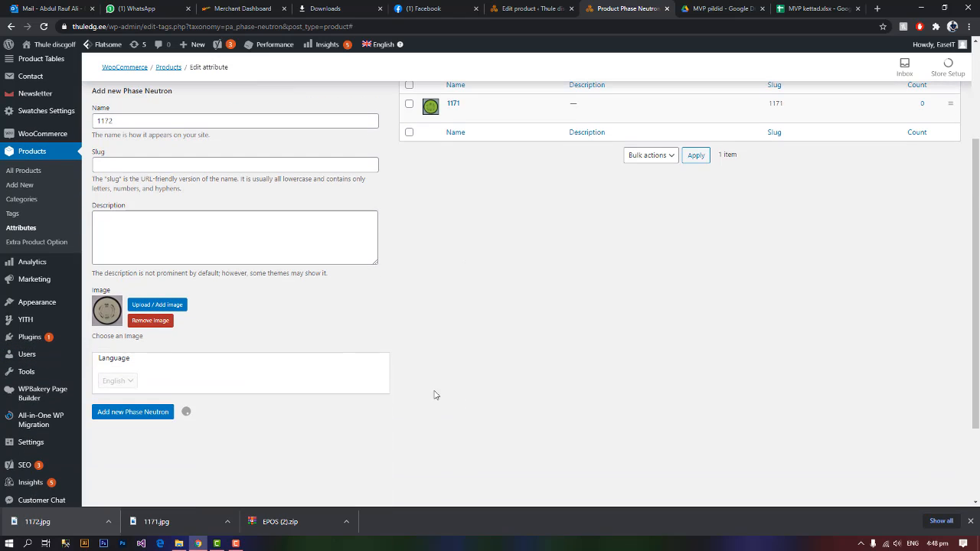
- Open the product attributes list in a separate browser tab and search it for term 1171
right_click(21, 228)
left_click(62, 232)
scroll(589, 83, "down", 1)
scroll(469, 245, "up", 2)
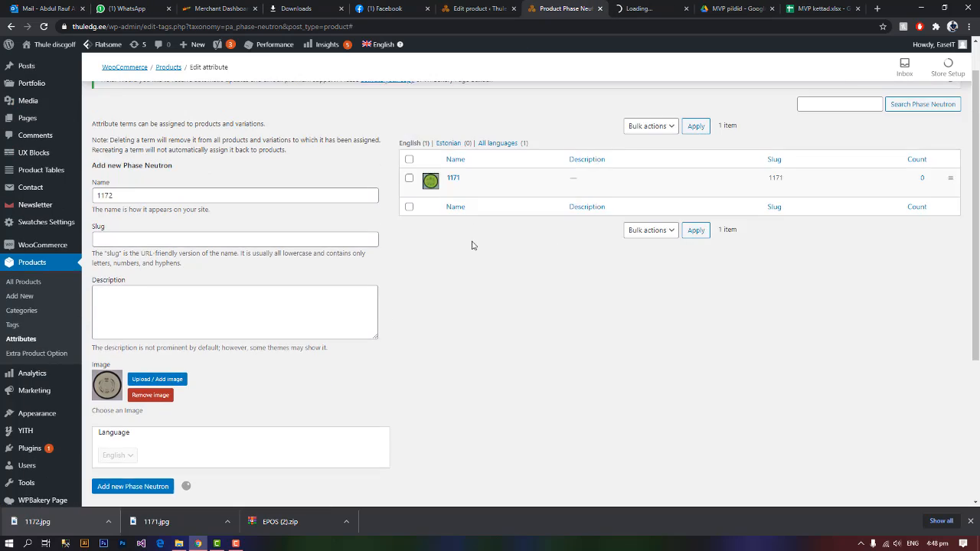
left_click(633, 10)
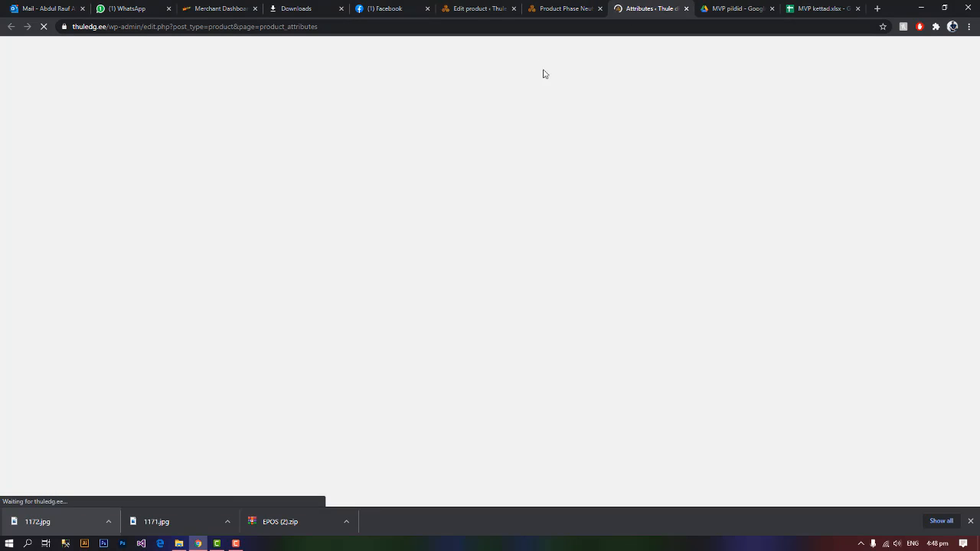
key("ctrl+f")
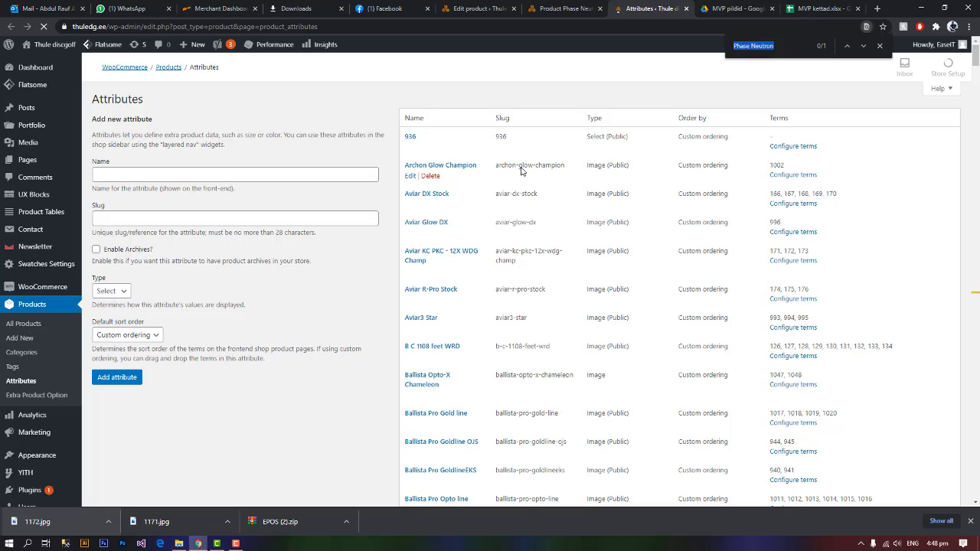
type("1171")
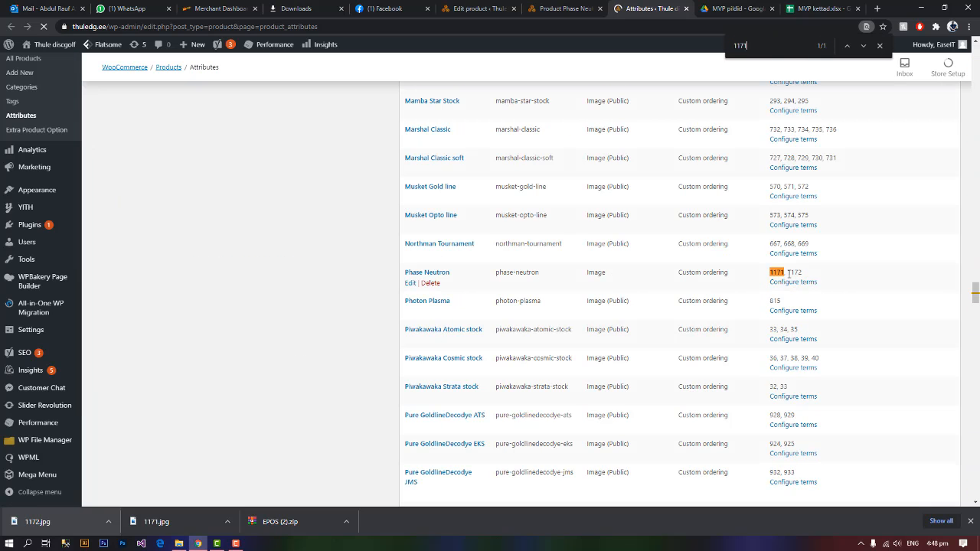
- Open the Phase Neutron attribute's terms from the attributes list and close the old terms page
left_click(789, 282)
left_click(575, 13)
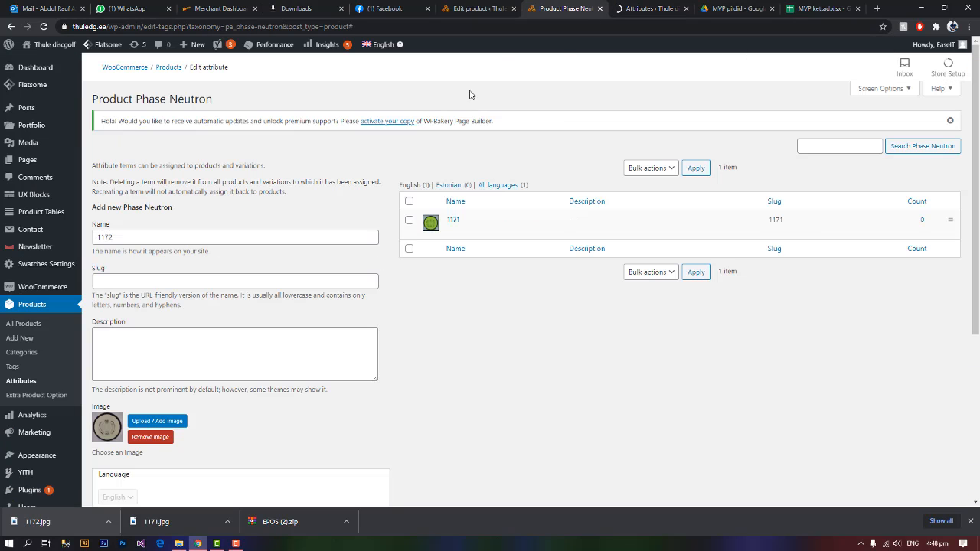
left_click(599, 9)
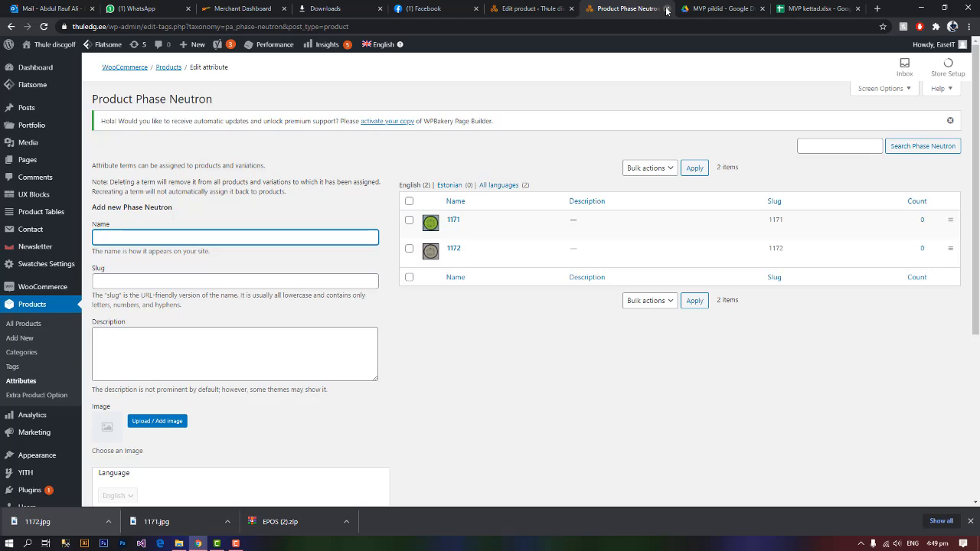
- Switch to the Phase Neutron product editor, set the product type to Variable product and try to open its attributes
left_click(536, 8)
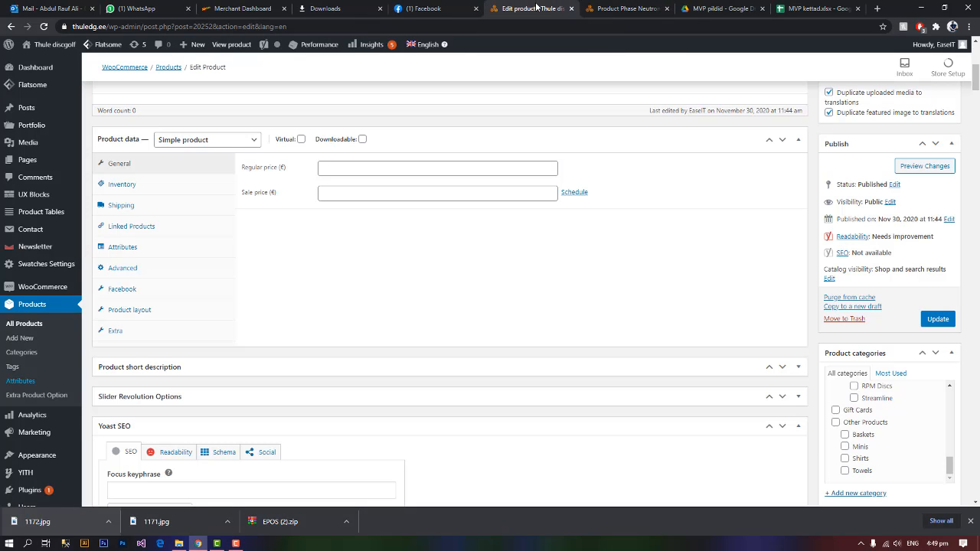
left_click(226, 140)
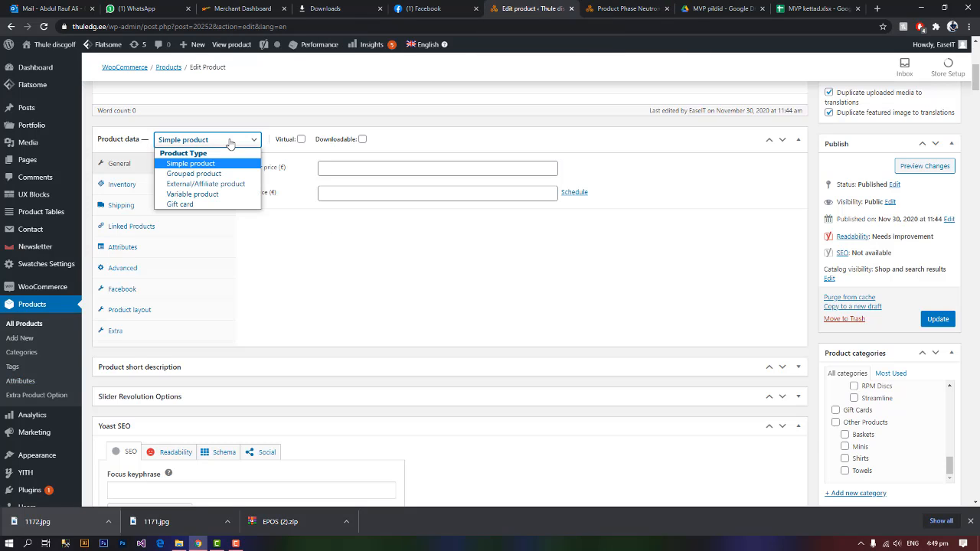
left_click(227, 195)
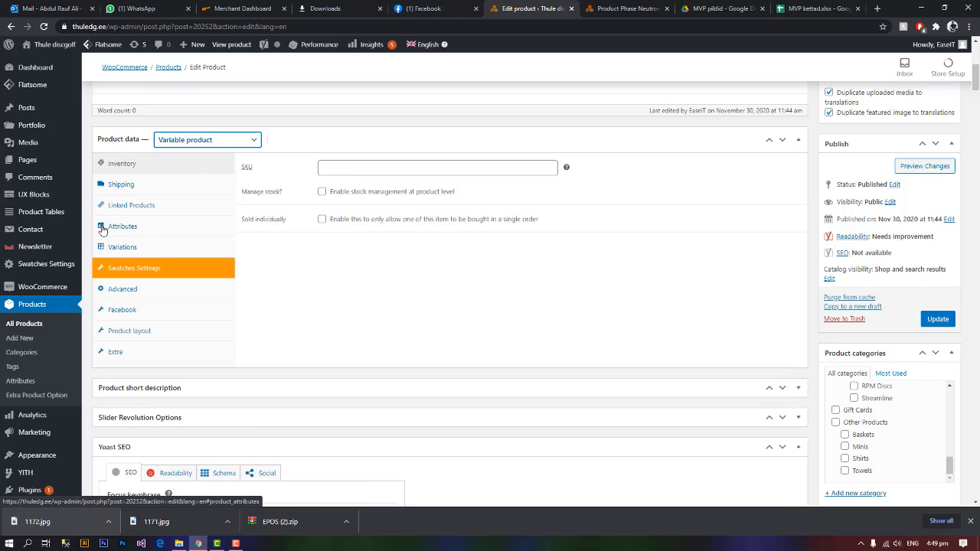
left_click(123, 226)
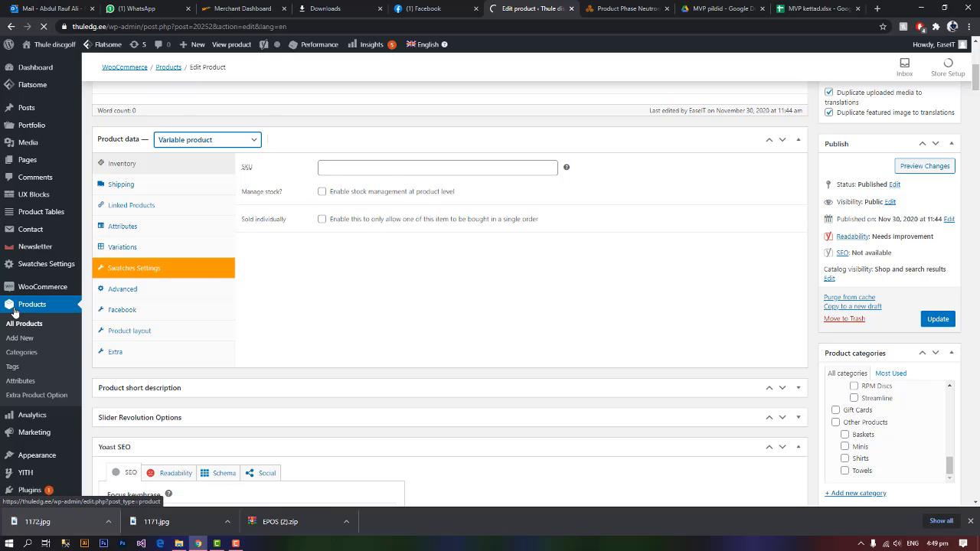
key("ctrl+Tab")
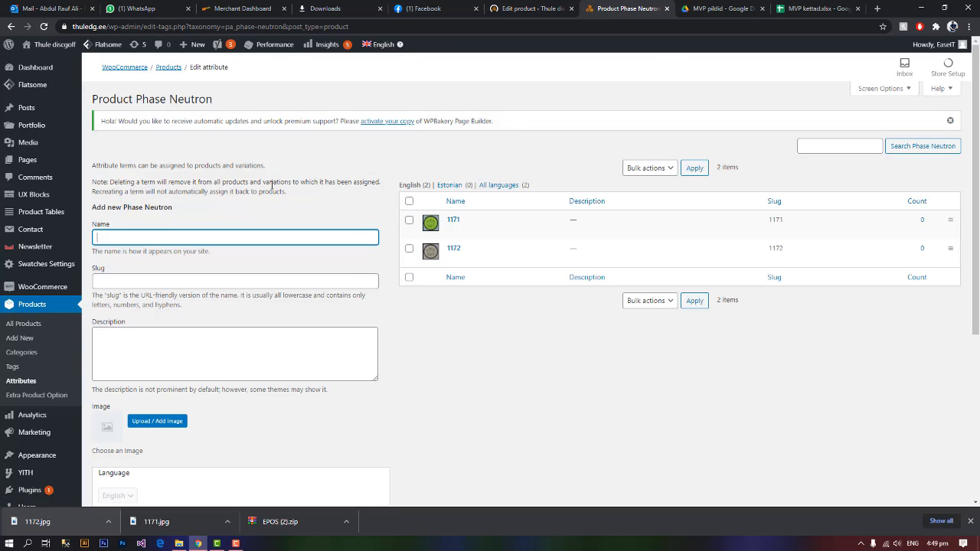
left_click(535, 9)
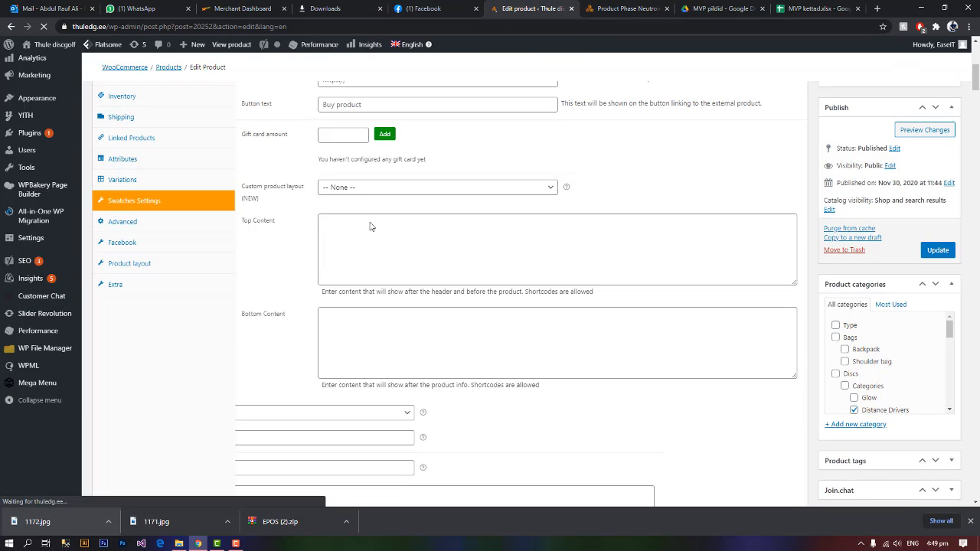
scroll(256, 247, "up", 3)
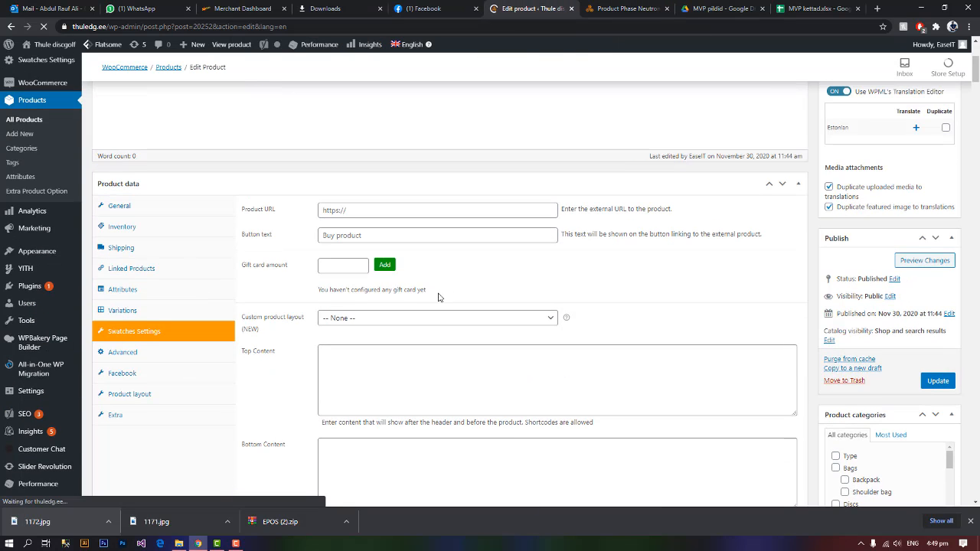
scroll(309, 269, "up", 4)
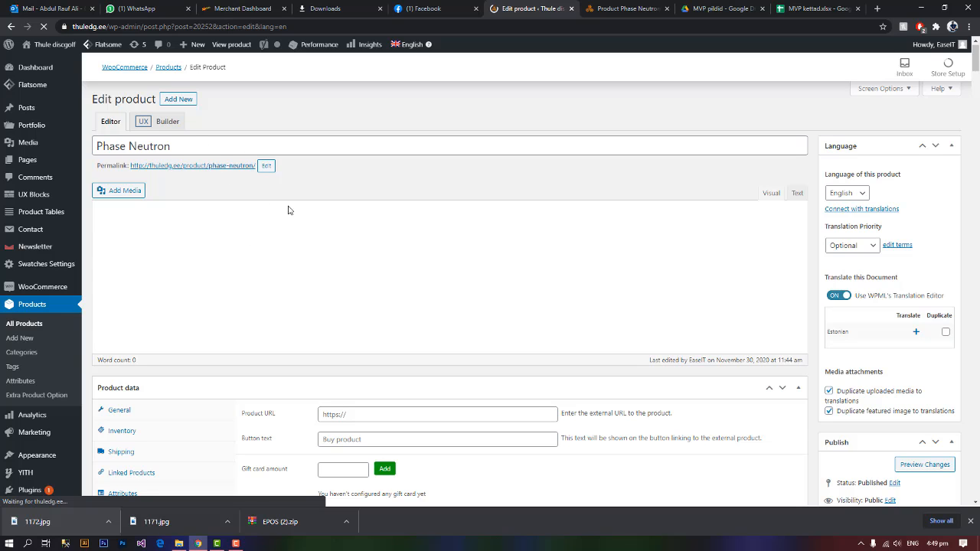
scroll(352, 268, "down", 2)
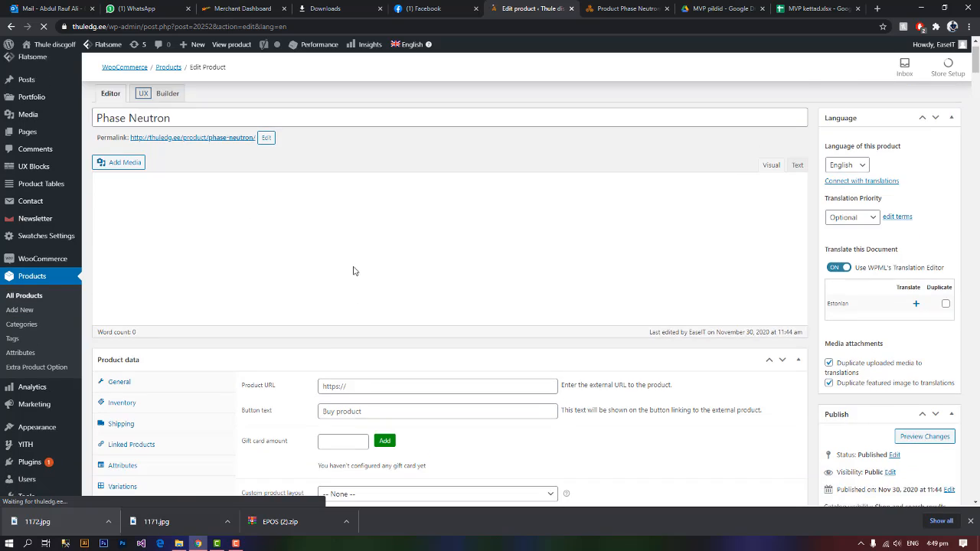
scroll(306, 146, "up", 2)
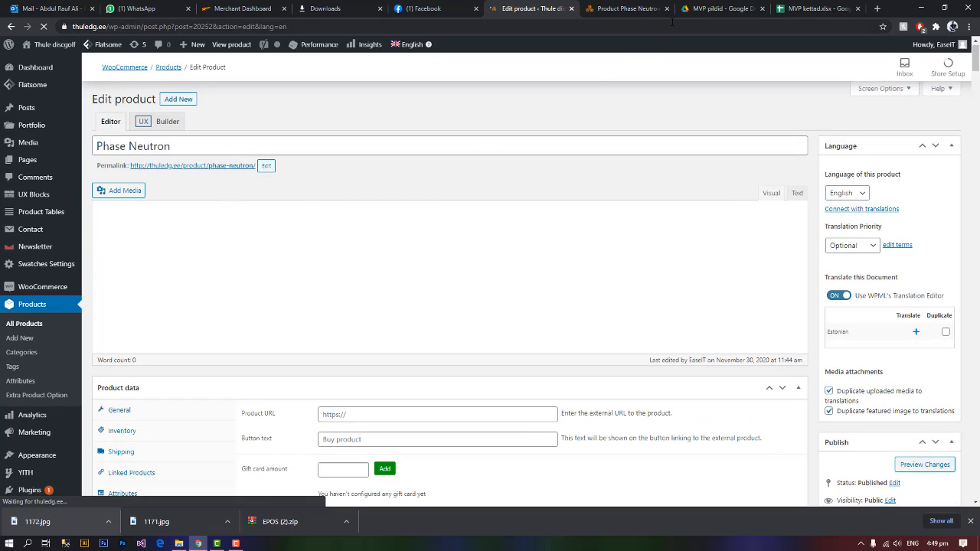
- Reorder the browser tabs so the Phase Neutron product editor comes last, after the MVP kettad sheet
left_click_drag(535, 8, 682, 6)
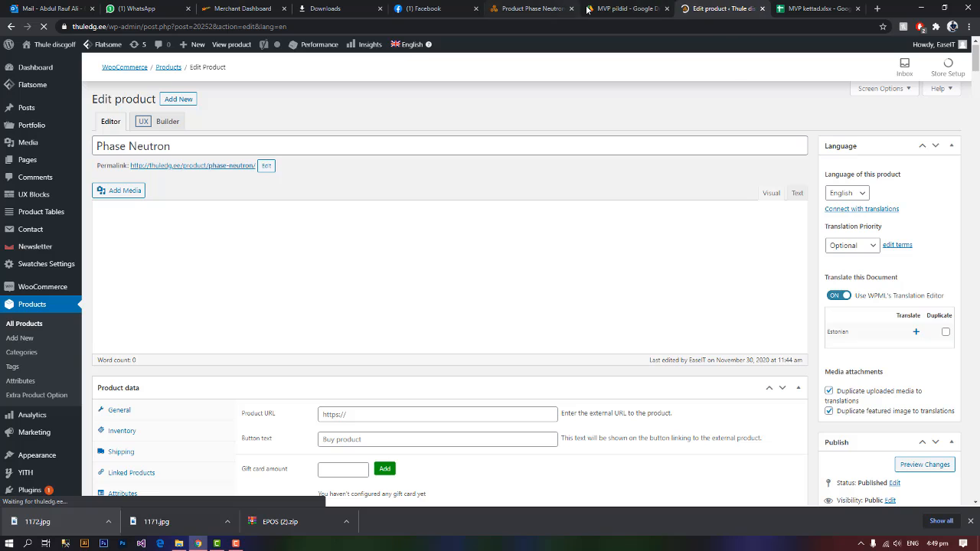
scroll(540, 218, "down", 2)
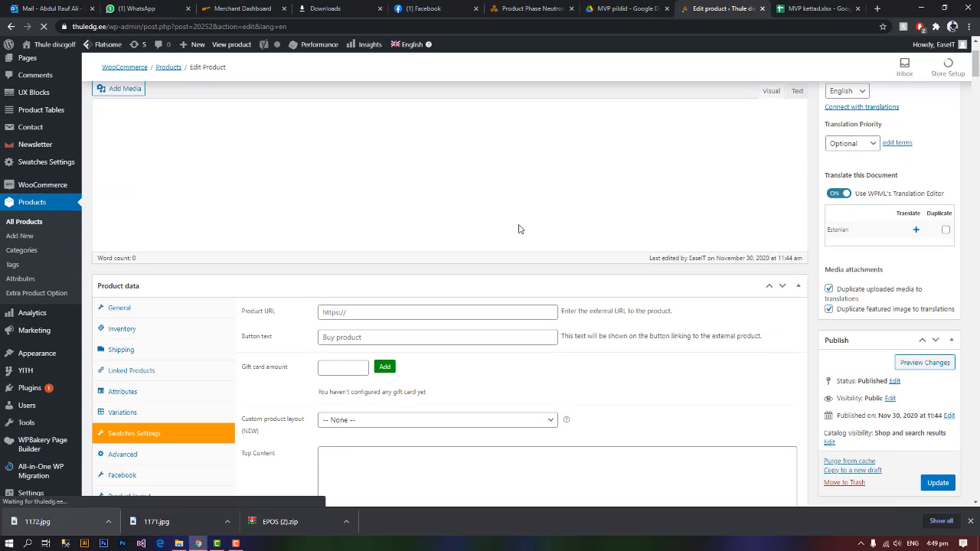
left_click(624, 8)
left_click(712, 8)
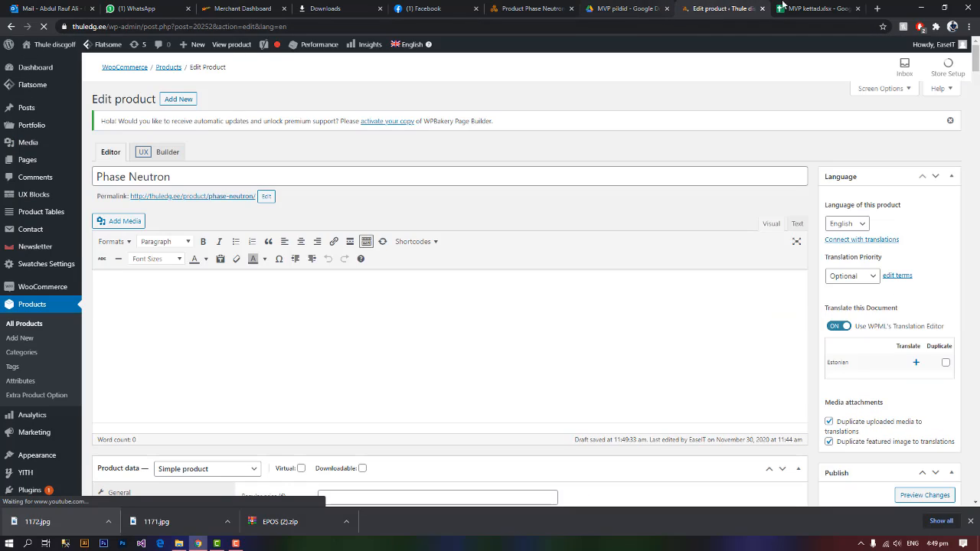
left_click_drag(824, 3, 755, 6)
key("ctrl+Tab")
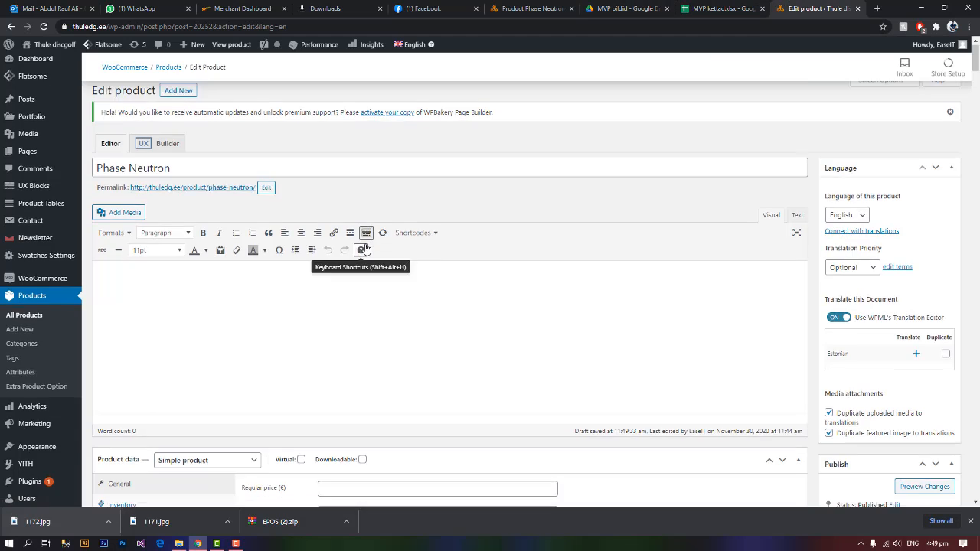
- Set the Phase Neutron product's type to Variable product in its product data
scroll(223, 268, "down", 4)
left_click(221, 265)
left_click(212, 319)
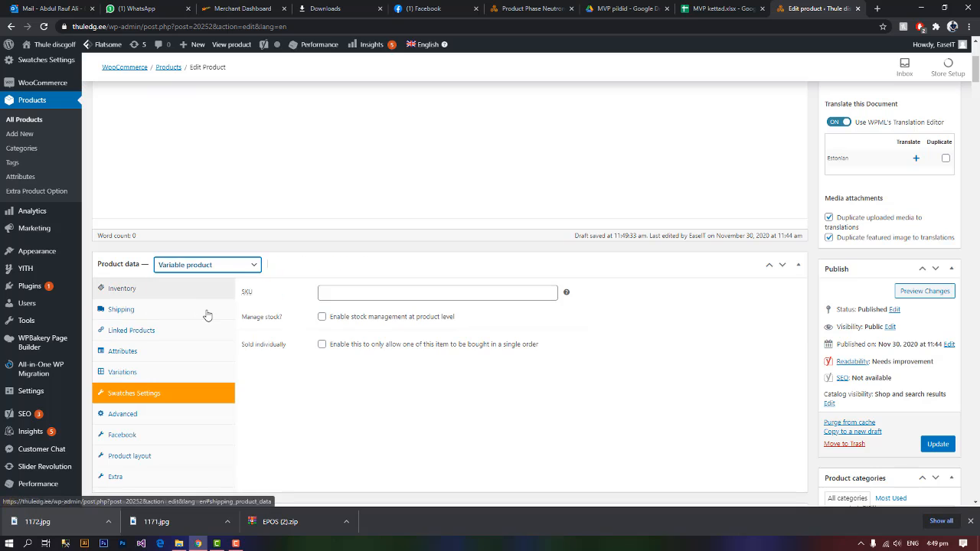
- Add the Phase Neutron attribute to the product's attributes
left_click(136, 350)
left_click(334, 297)
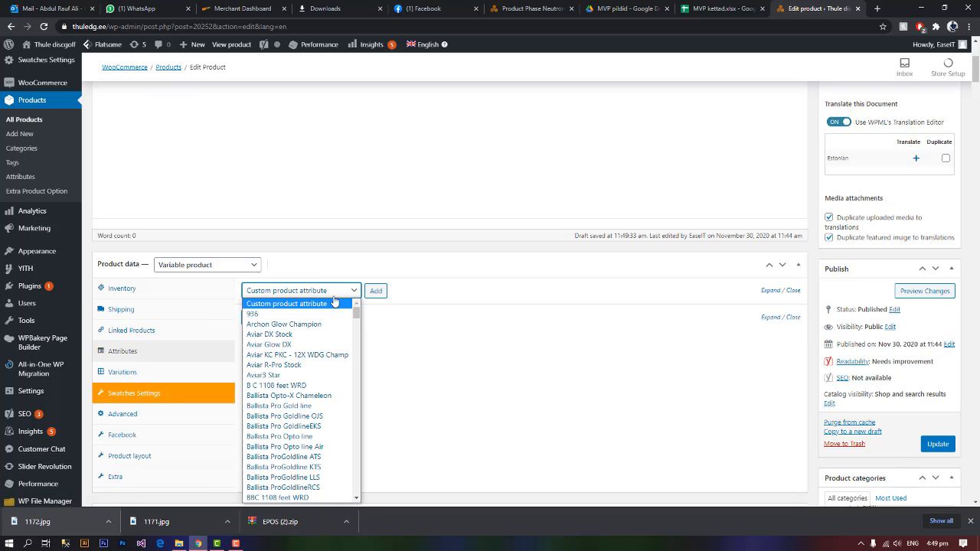
scroll(332, 348, "down", 5)
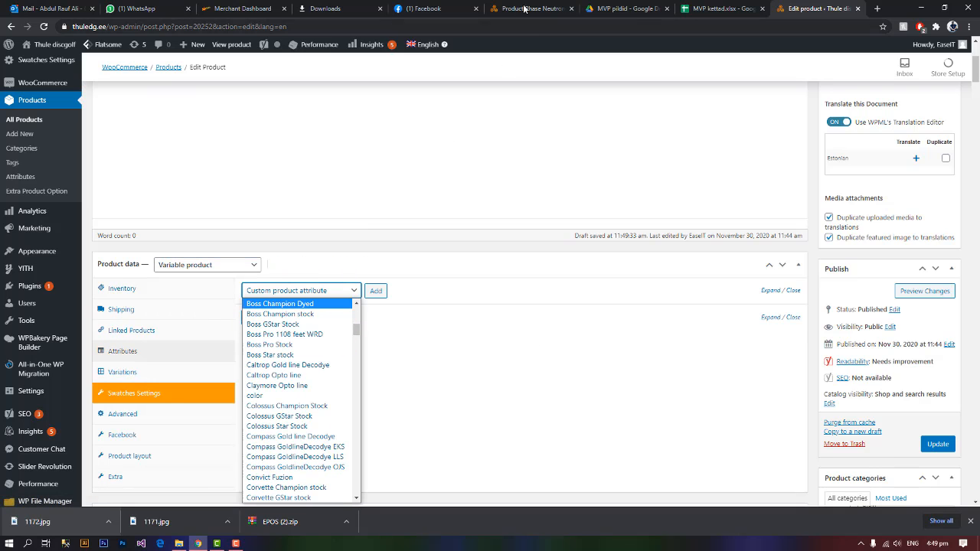
key("p")
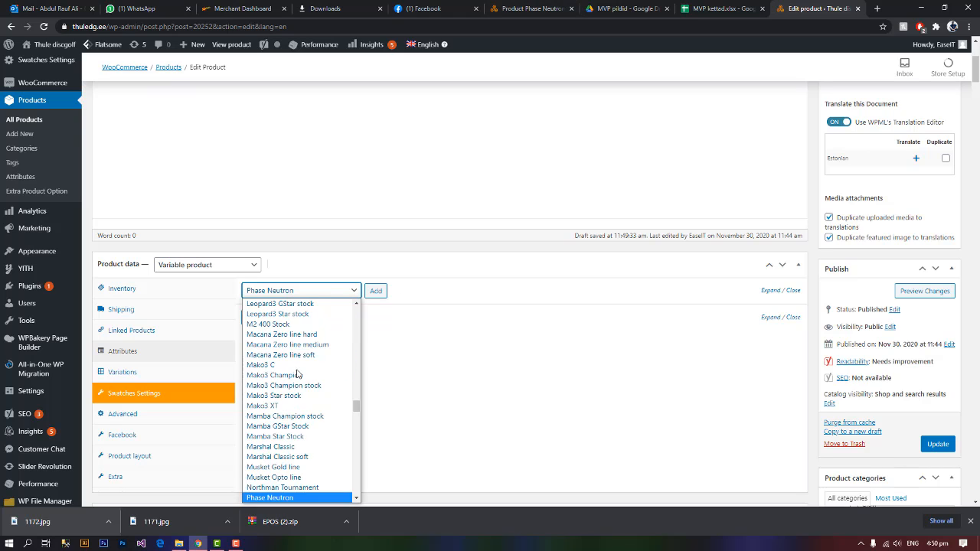
scroll(300, 500, "down", 1)
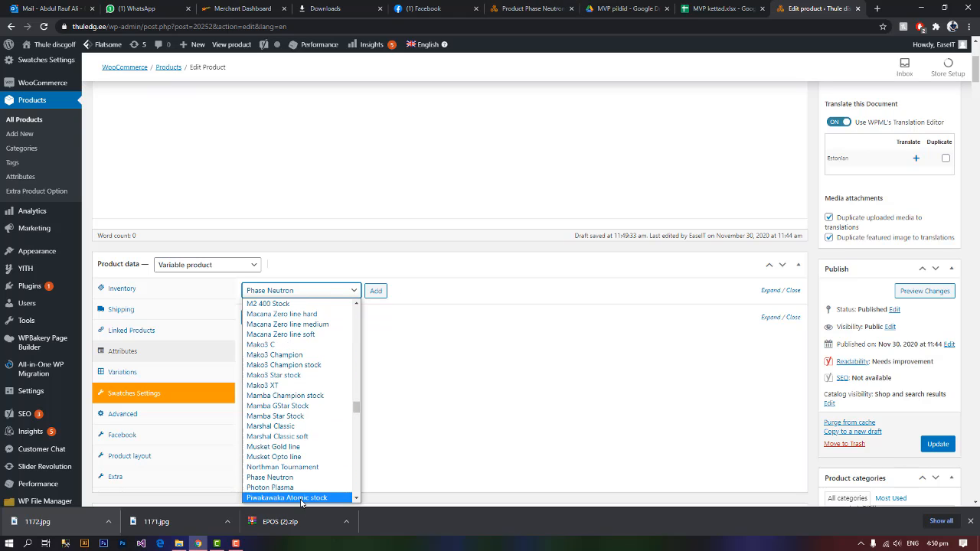
left_click(262, 478)
left_click(375, 291)
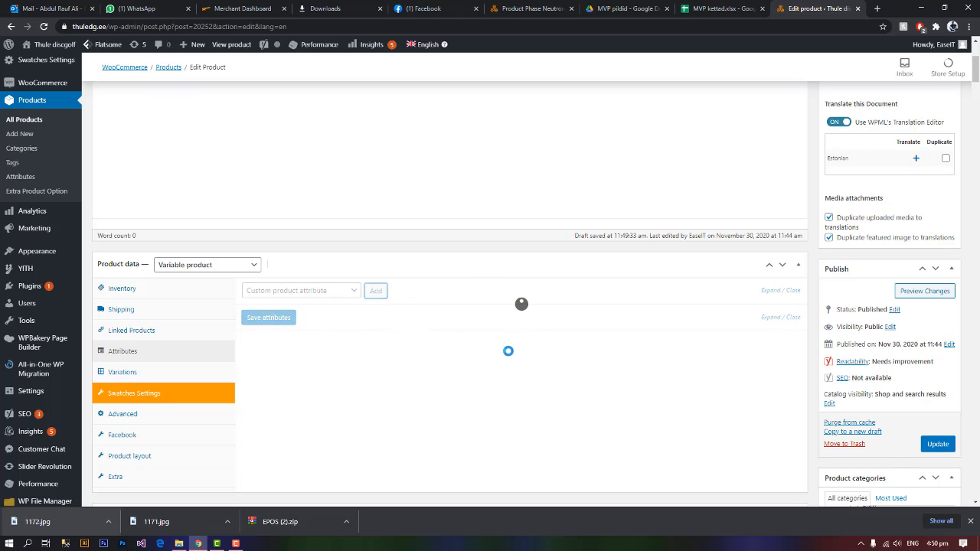
- Use the Phase Neutron attribute for variations and assign all its terms, leaving out the duplicate 1172
left_click(290, 397)
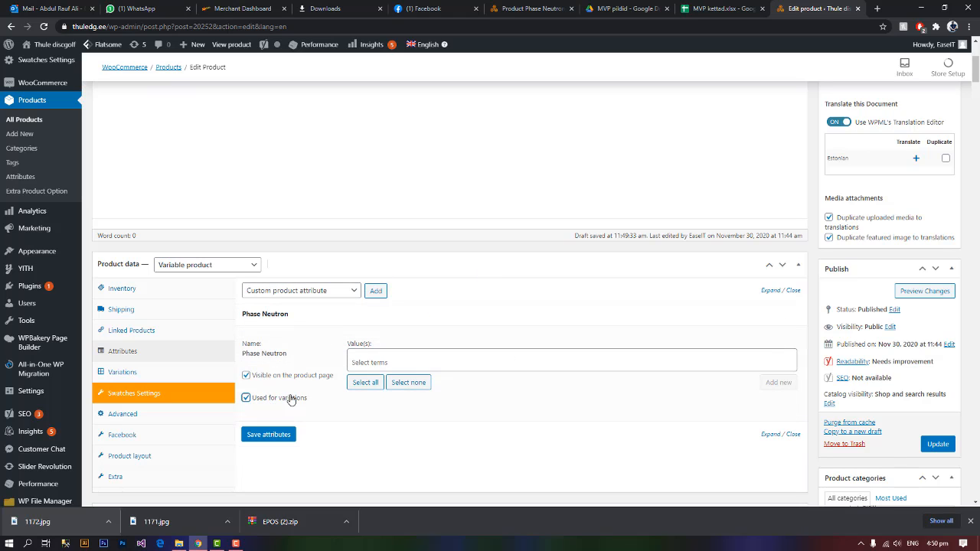
left_click(367, 384)
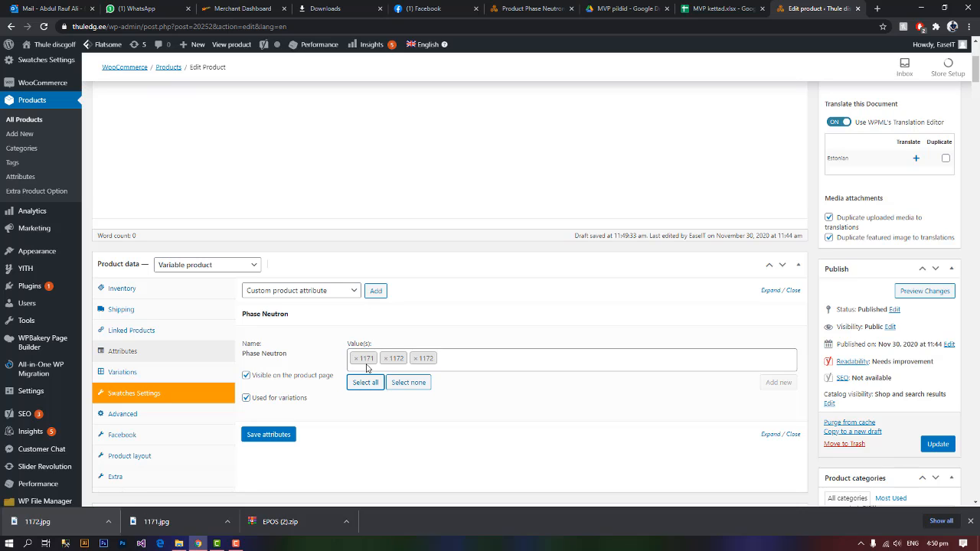
left_click(415, 360)
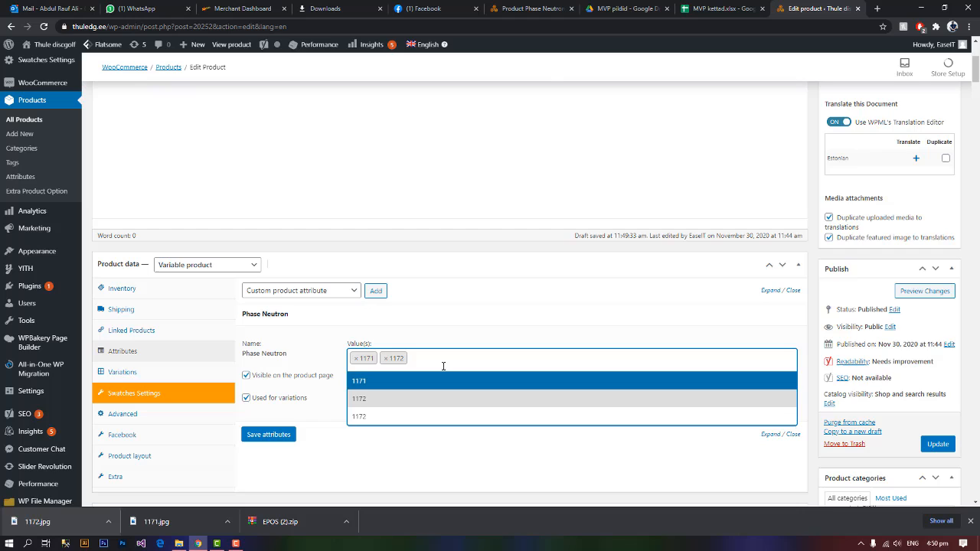
- On the Phase Neutron terms page, delete the duplicate 1172 term with the slug 1172-2
left_click(556, 5)
left_click(482, 30)
key("Return")
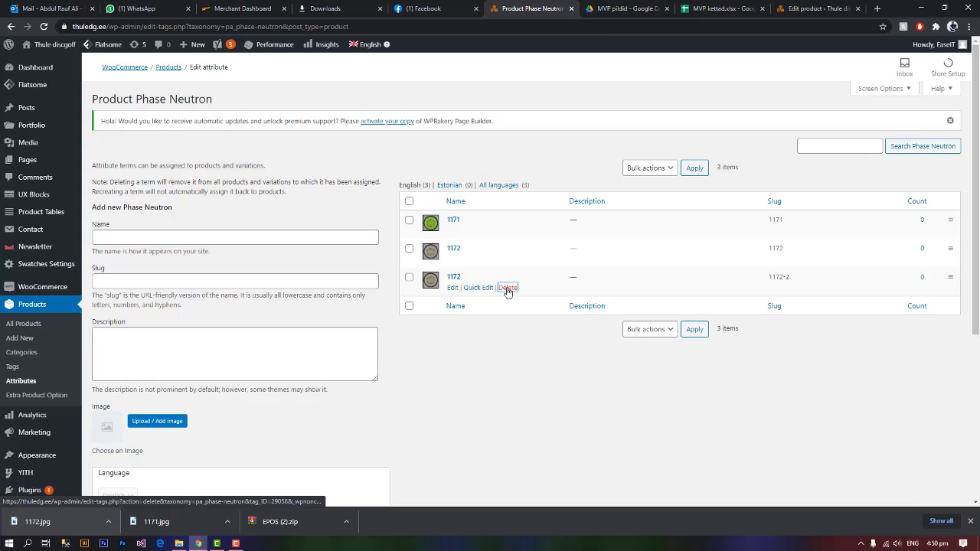
left_click(506, 287)
left_click(536, 102)
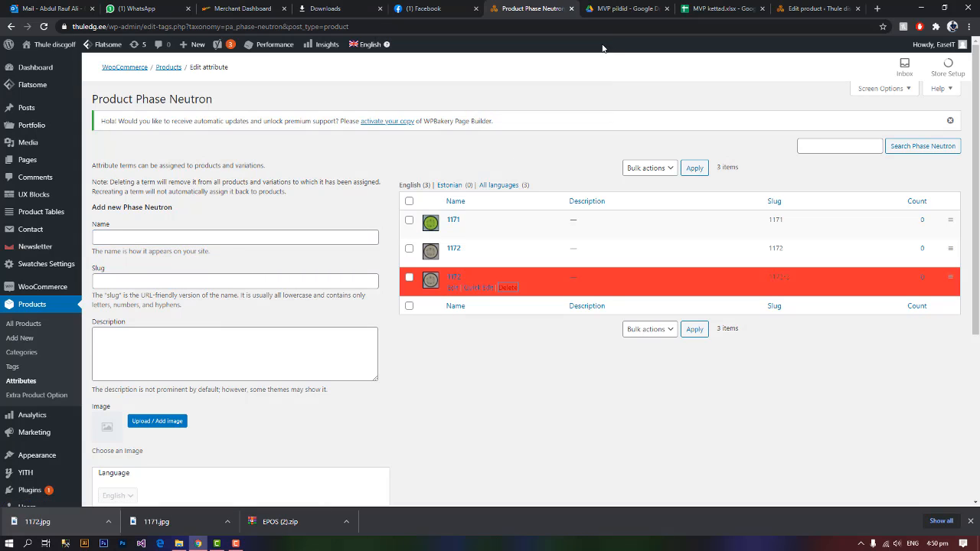
- Return to the Phase Neutron product editor and add the color attribute to the product
left_click(630, 11)
left_click(704, 8)
left_click(842, 9)
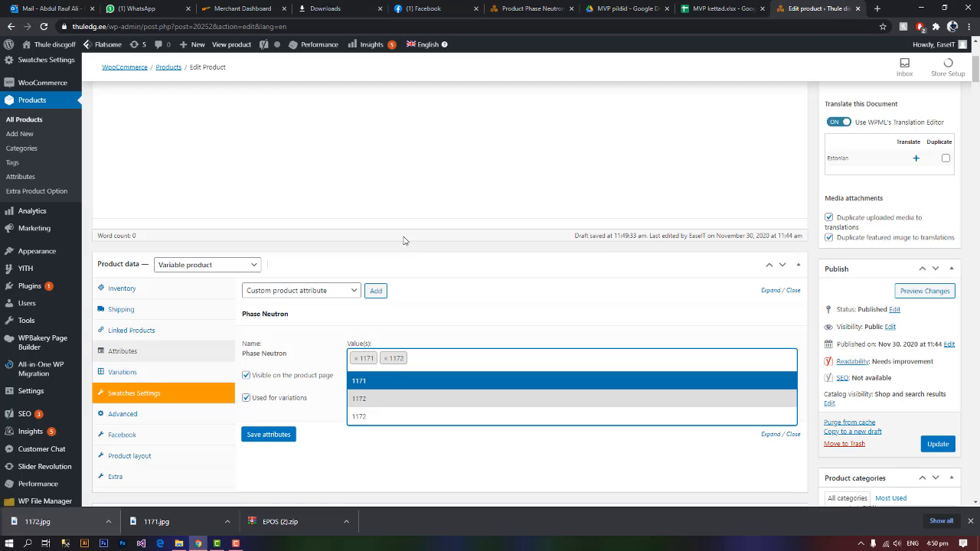
scroll(396, 364, "down", 1)
left_click(306, 365)
left_click(319, 239)
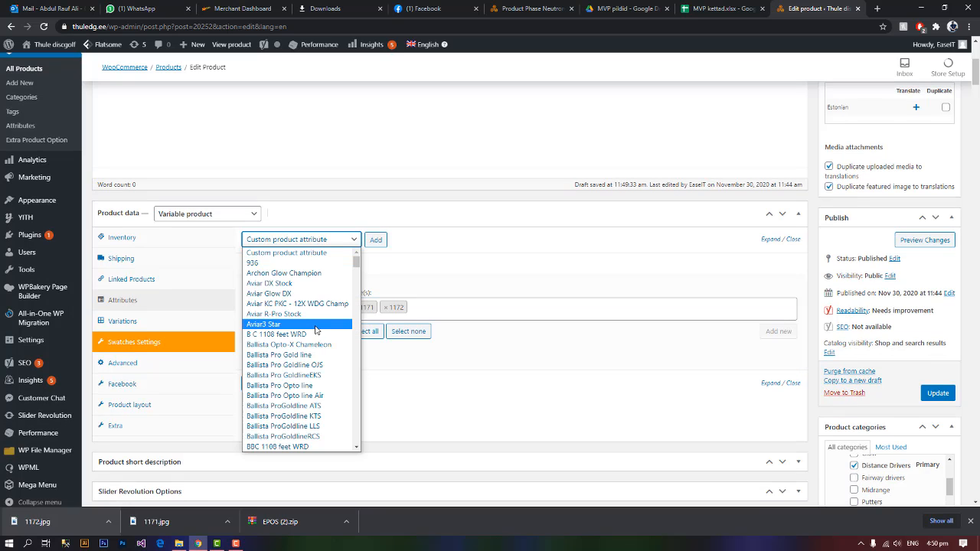
key("c")
scroll(314, 414, "down", 5)
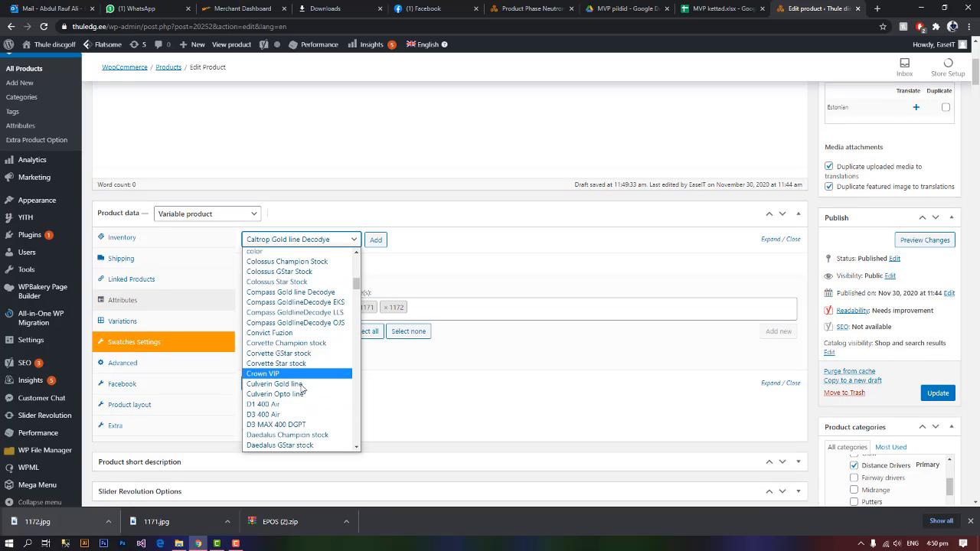
scroll(302, 390, "down", 2)
key("c")
key("c")
key("c")
key("c")
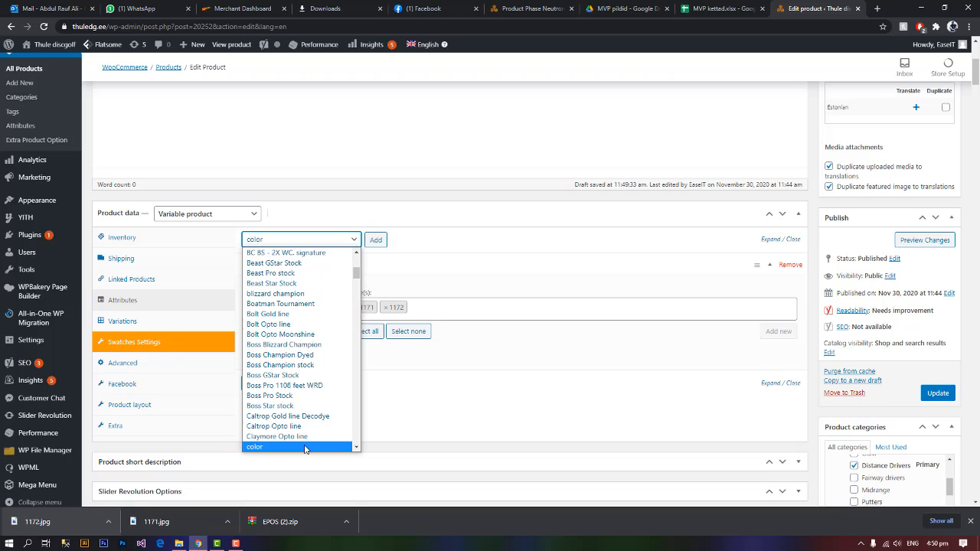
left_click(306, 445)
left_click(375, 243)
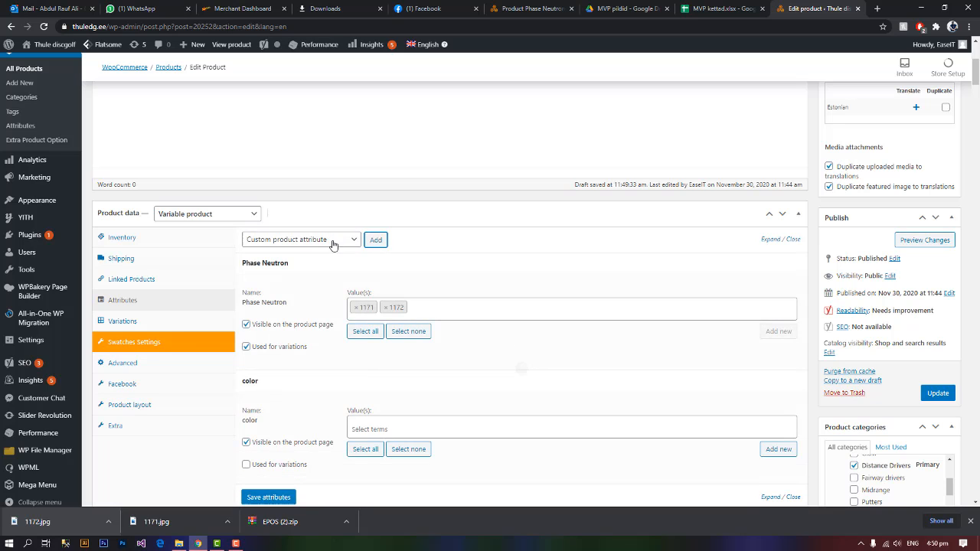
- Add the Weight attribute to the product below the color attribute
left_click(332, 241)
key("w")
key("w")
key("w")
key("w")
key("w")
key("w")
key("w")
key("w")
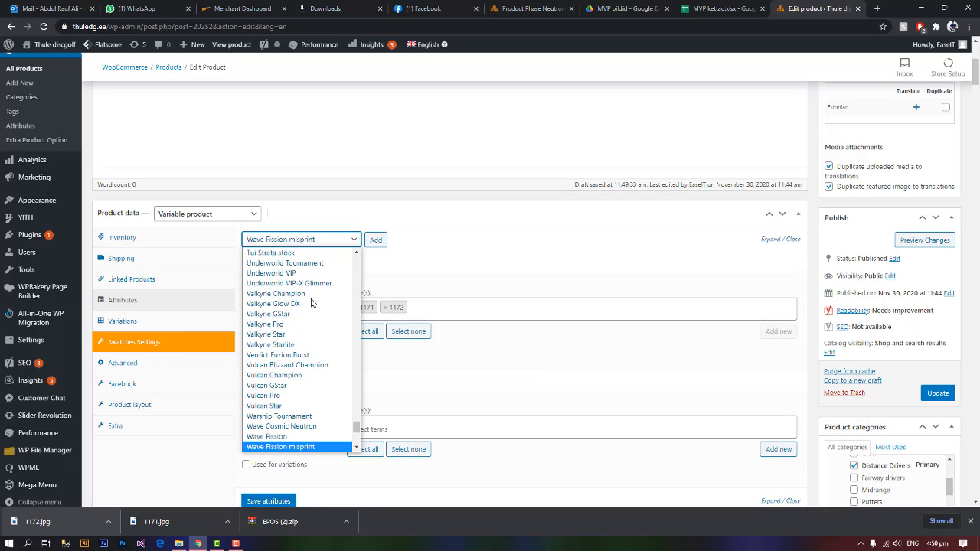
left_click(295, 437)
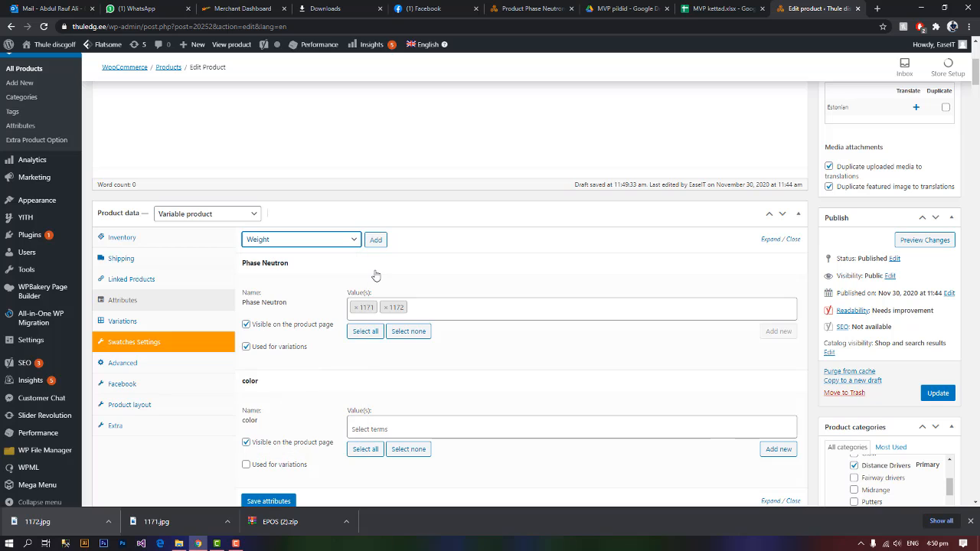
left_click(375, 239)
- Enable both the color and Weight attributes to be used for variations
scroll(433, 383, "down", 2)
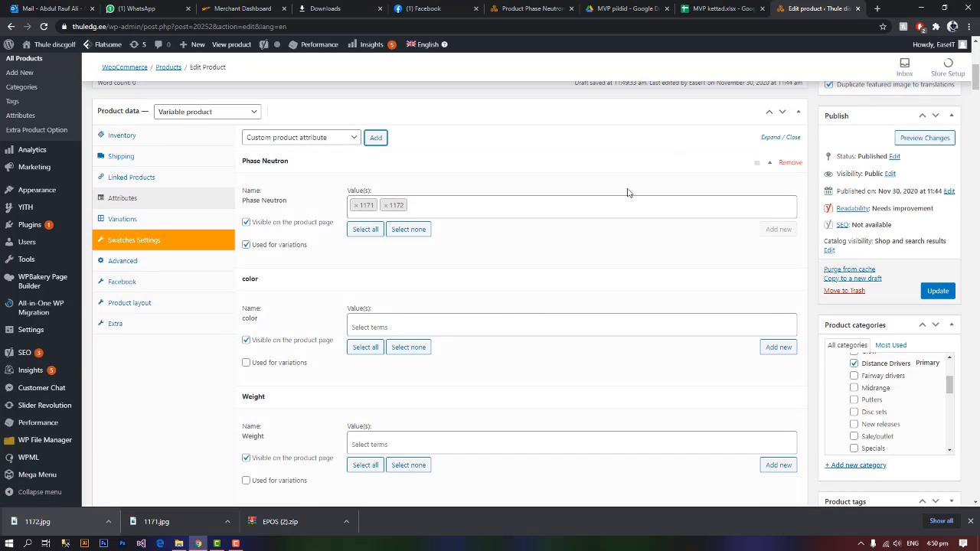
left_click(275, 364)
left_click(255, 480)
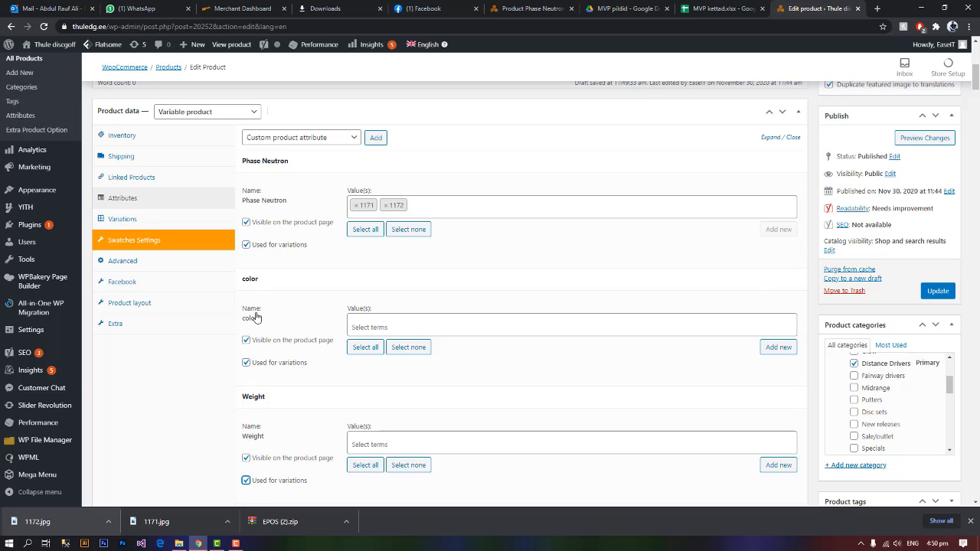
- Check the colours of discs 1171 and 1172 in the MVP kettad sheet and assign Yellow and White to the color attribute
key("ctrl+shift+Tab")
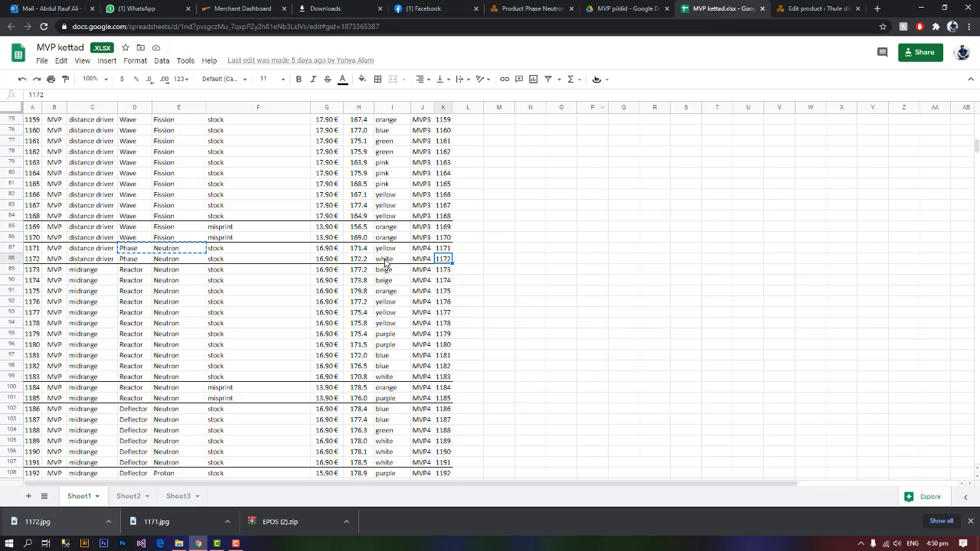
left_click(391, 251)
left_click(391, 260, "shift")
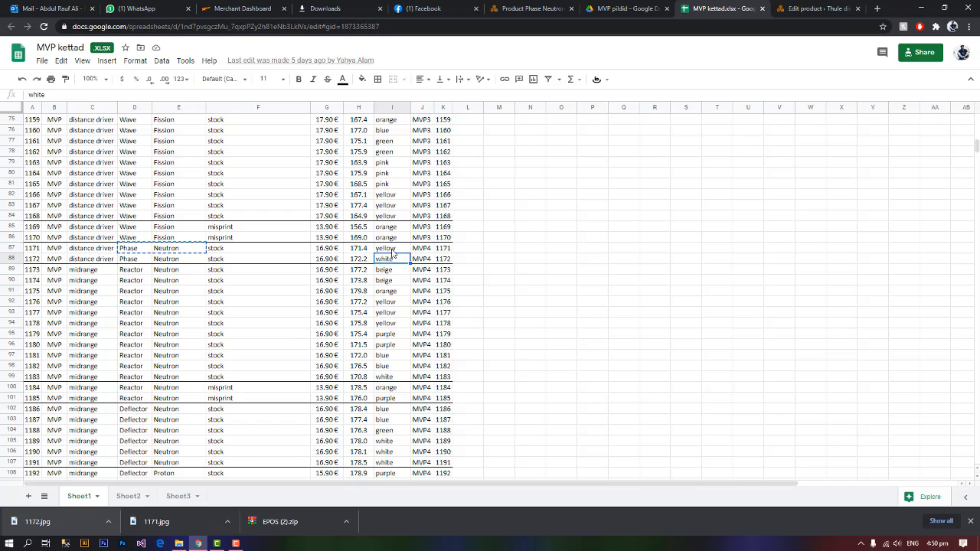
key("ctrl+c")
key("ctrl+Tab")
left_click(465, 315)
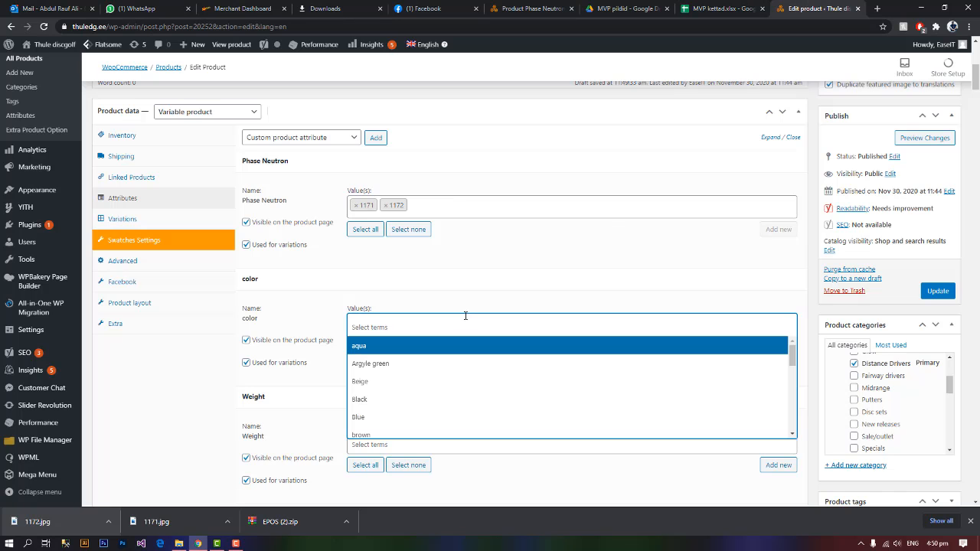
type("ye")
left_click(448, 346)
type("w")
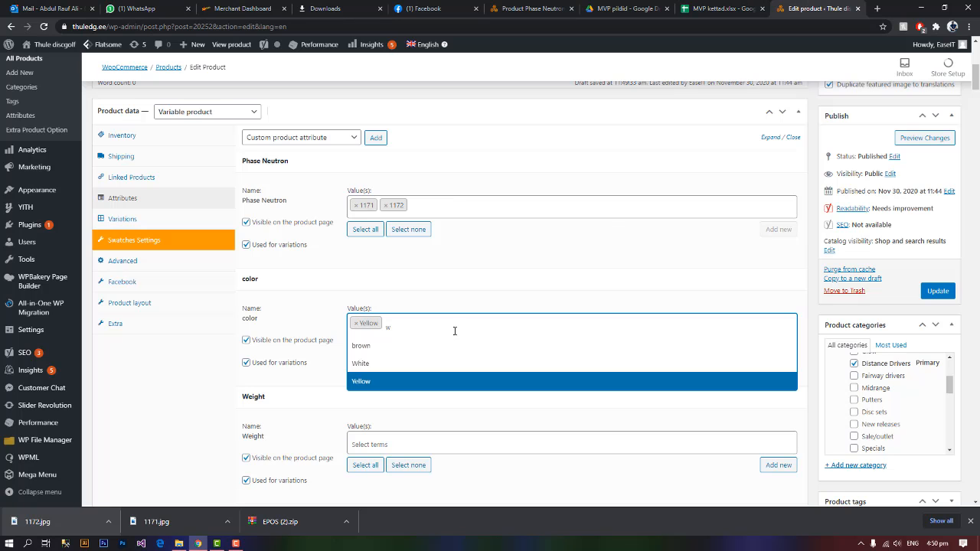
left_click(442, 364)
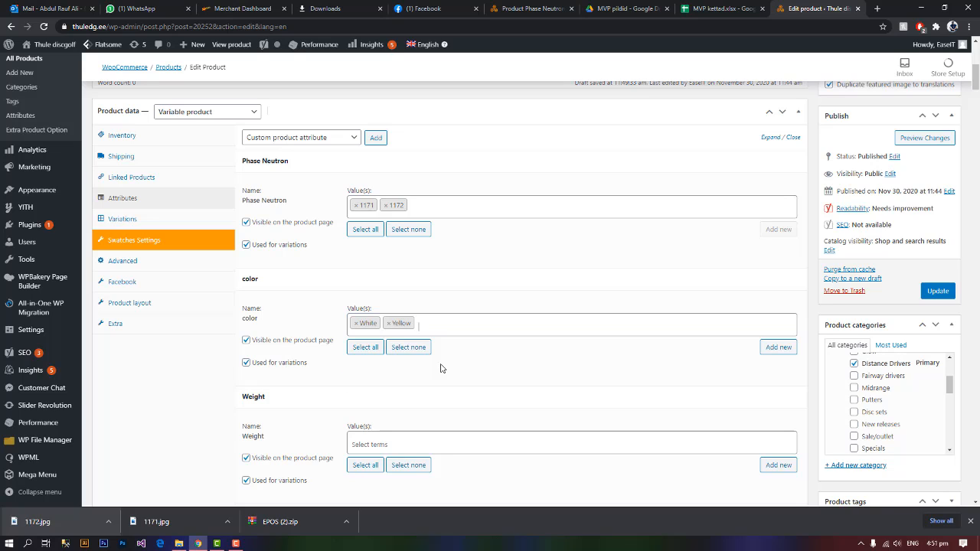
left_click(584, 327)
type("re")
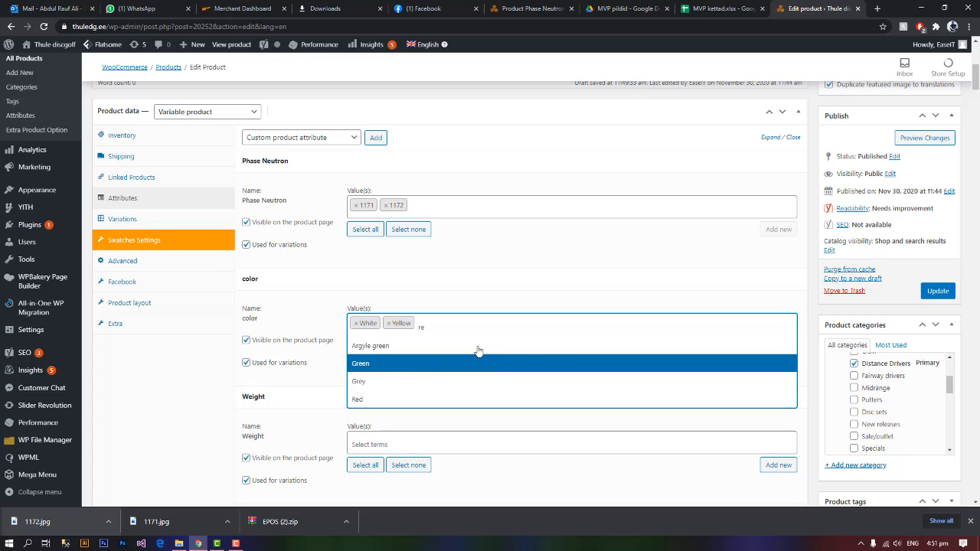
type("=")
key("BackSpace")
key("BackSpace")
key("BackSpace")
scroll(357, 364, "down", 10)
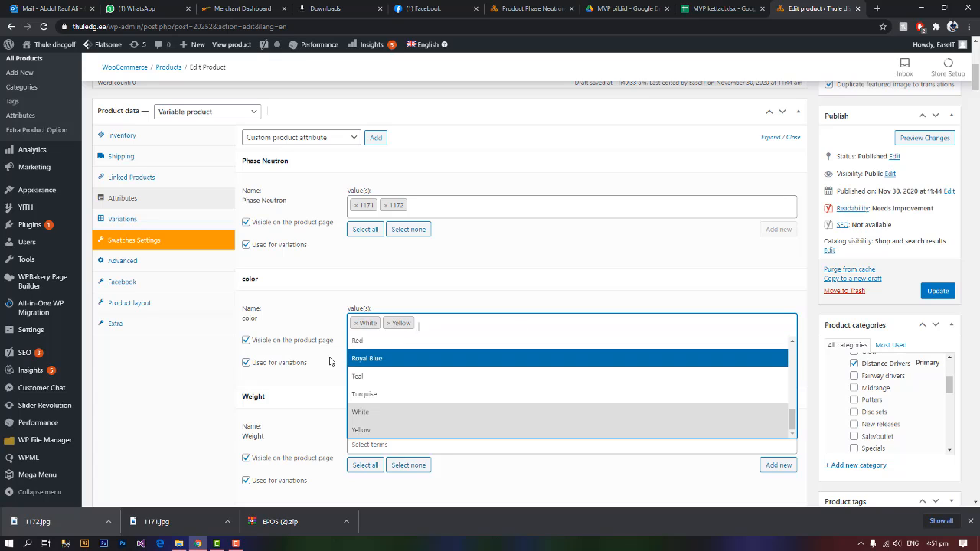
left_click(329, 361)
left_click(772, 352)
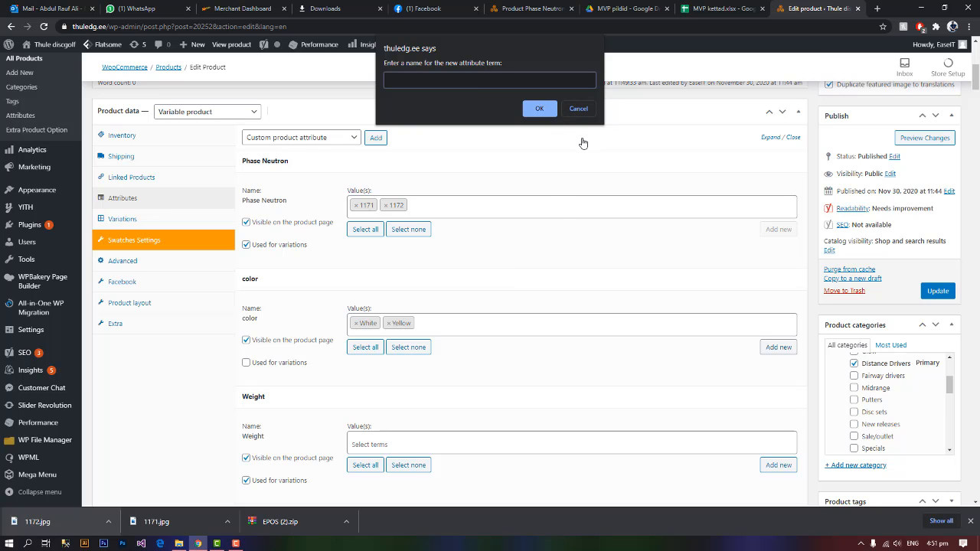
left_click(579, 109)
- Look up disc 1171's weight in the MVP kettad sheet and assign 171.4g to the Weight attribute
scroll(478, 354, "down", 2)
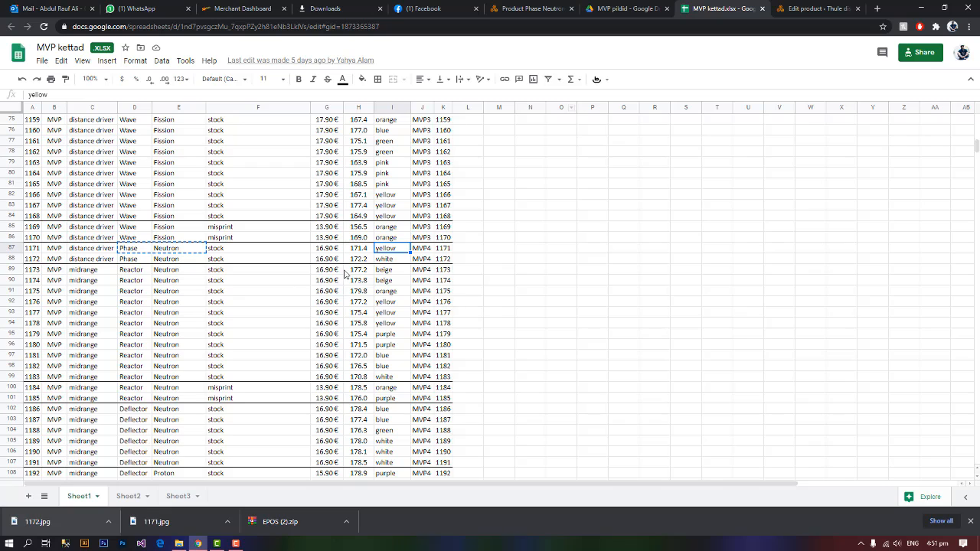
left_click(360, 251)
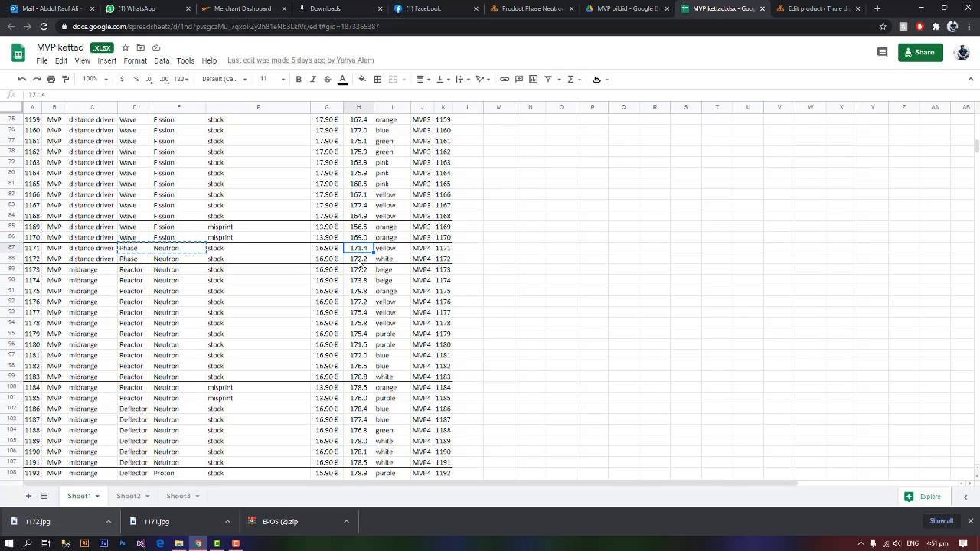
left_click(359, 260)
left_click(362, 251)
key("ctrl+Tab")
left_click(480, 340)
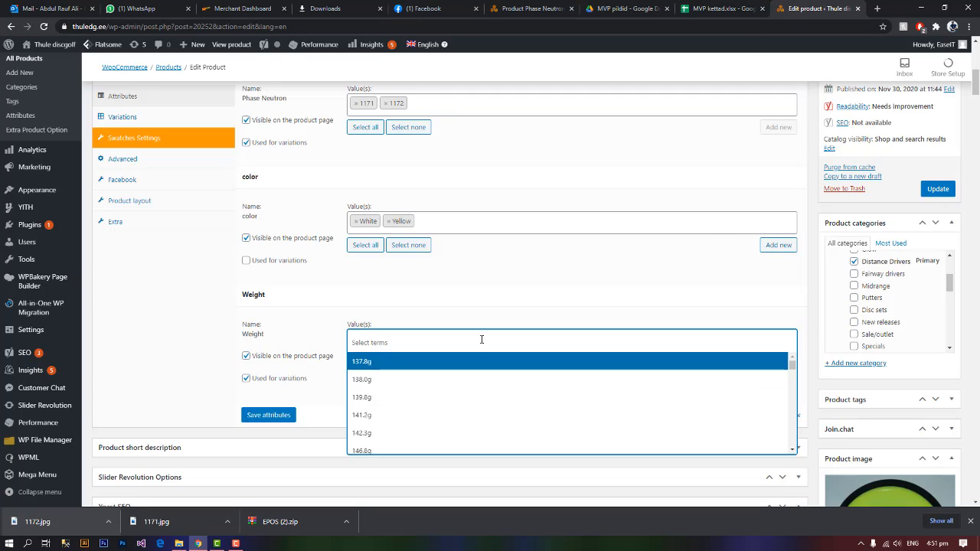
type("171")
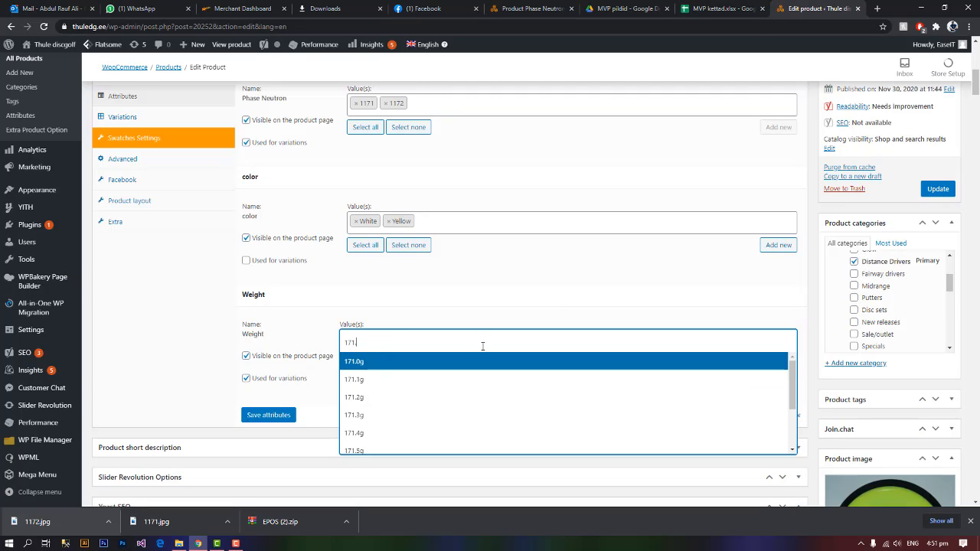
type(".4")
left_click(389, 370)
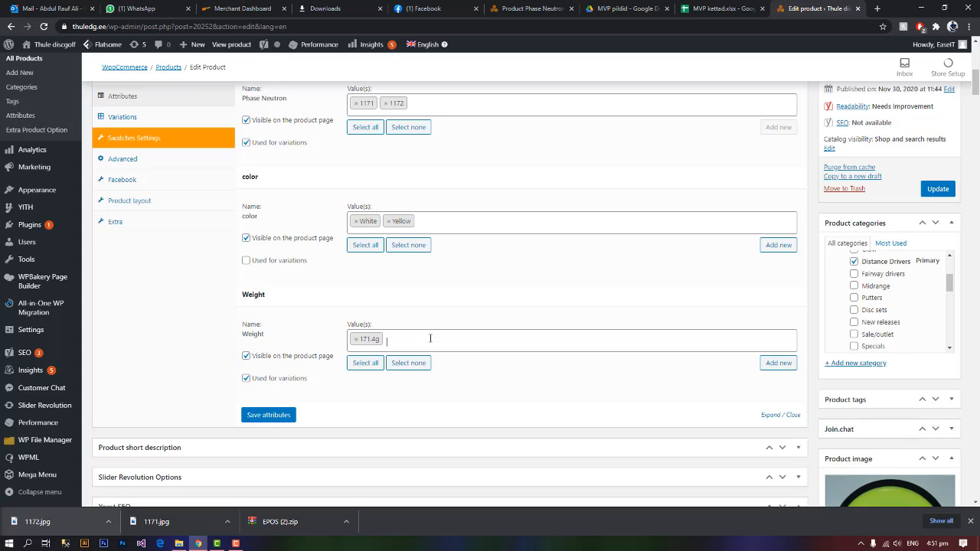
- Check disc 1172's weight in the MVP kettad sheet and add 172.2g to the Weight attribute's values
left_click(714, 17)
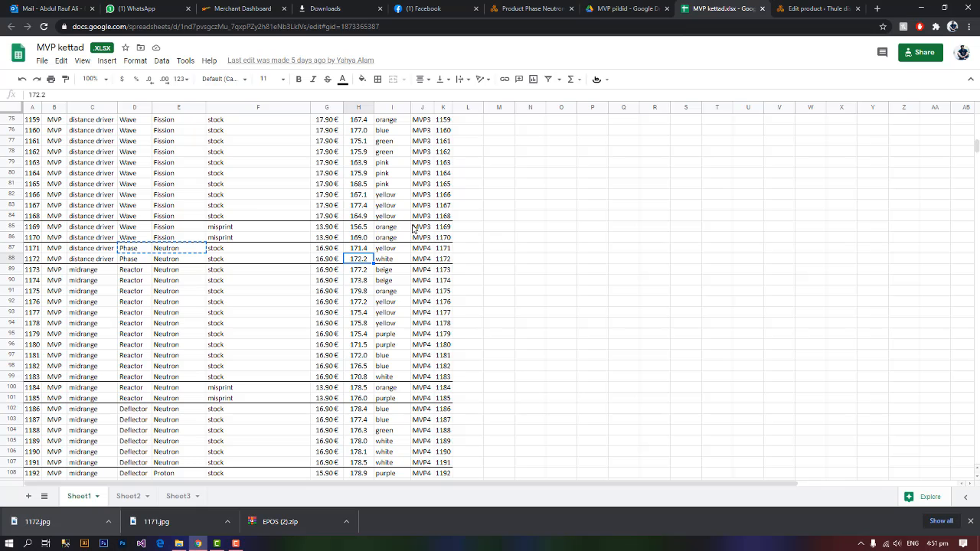
left_click(812, 9)
type("172.2")
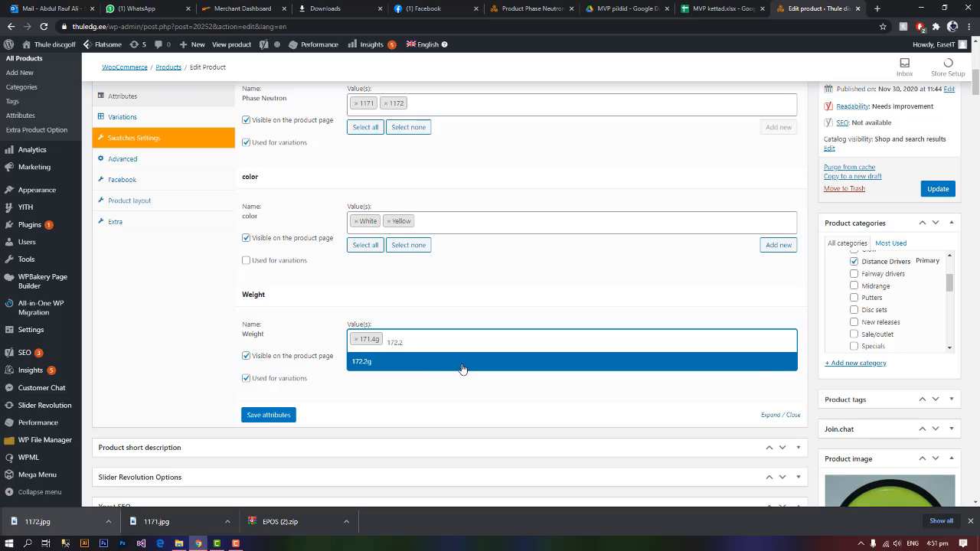
left_click(461, 361)
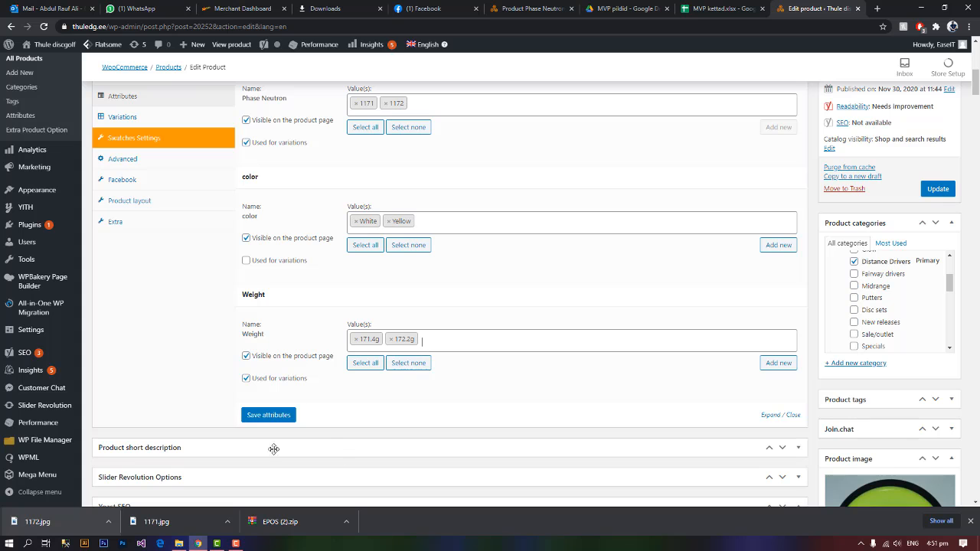
- Save the product attributes, enable the color attribute for variations and save the attributes again
left_click(277, 414)
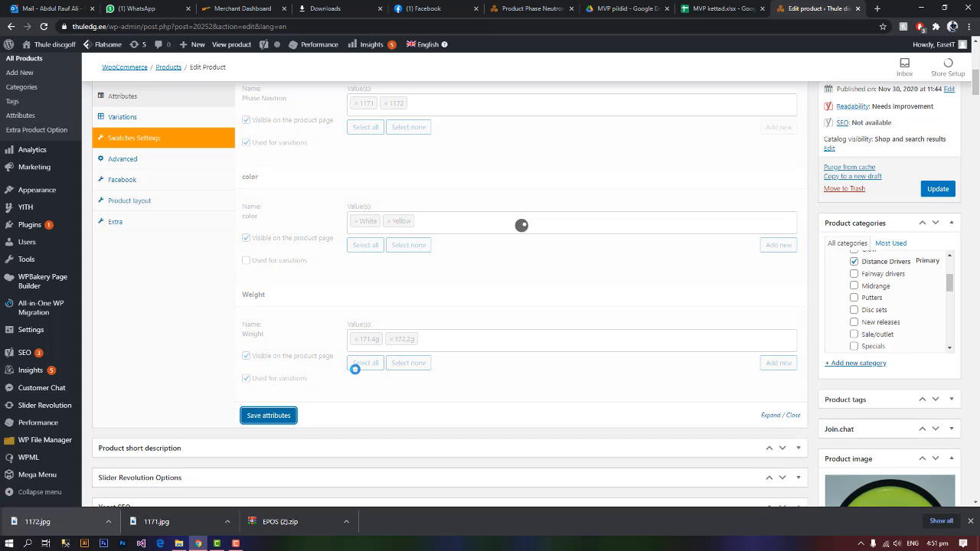
scroll(249, 369, "down", 3)
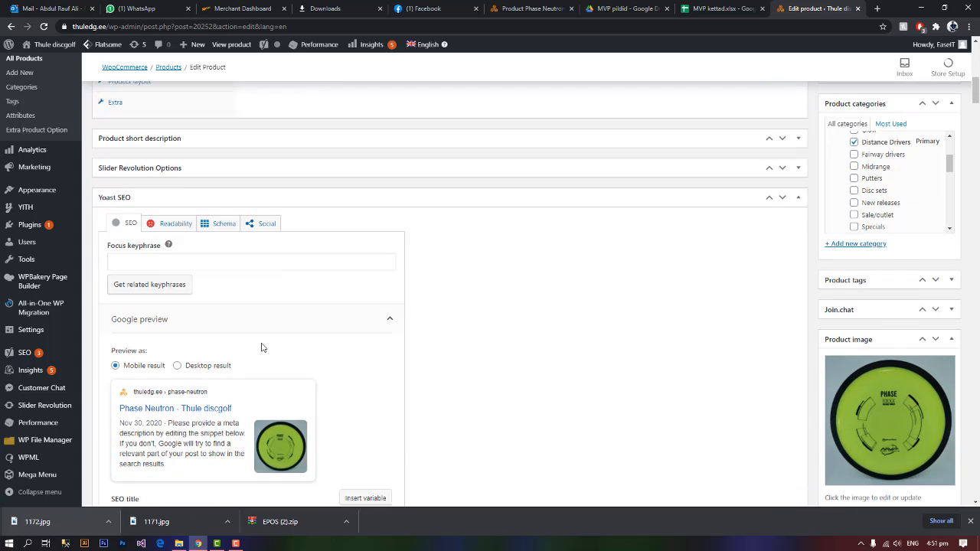
scroll(262, 345, "up", 5)
left_click(308, 187)
left_click(247, 271)
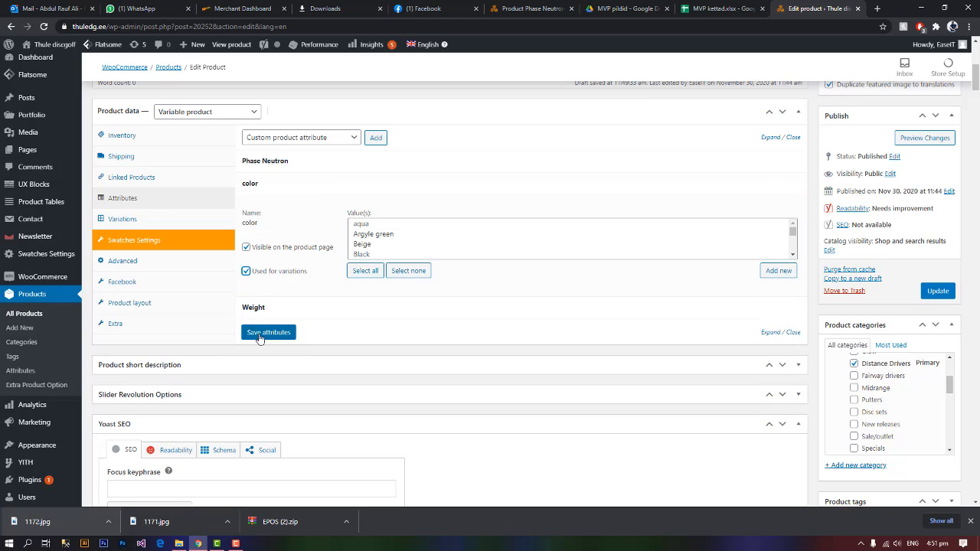
left_click(258, 333)
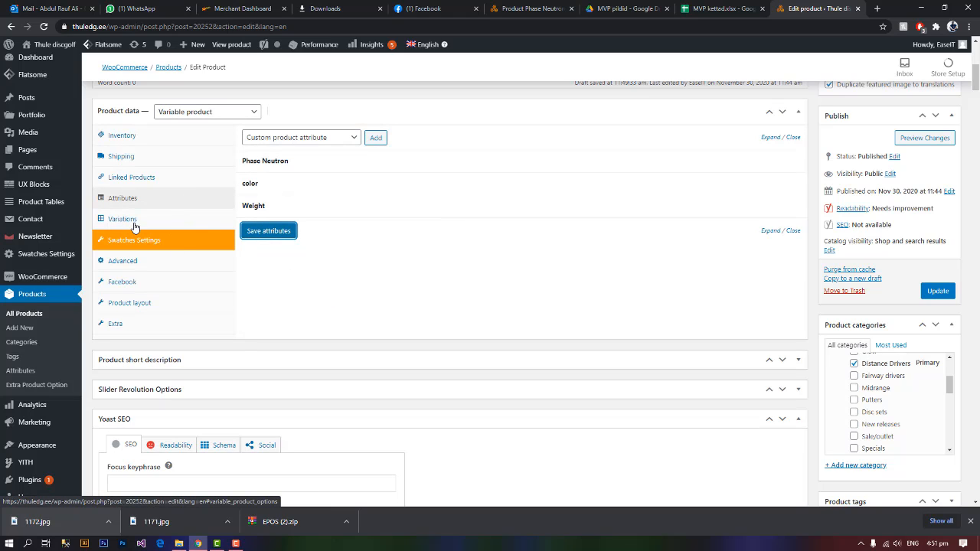
- Generate the product's variations from all attributes and confirm the creation
left_click(134, 222)
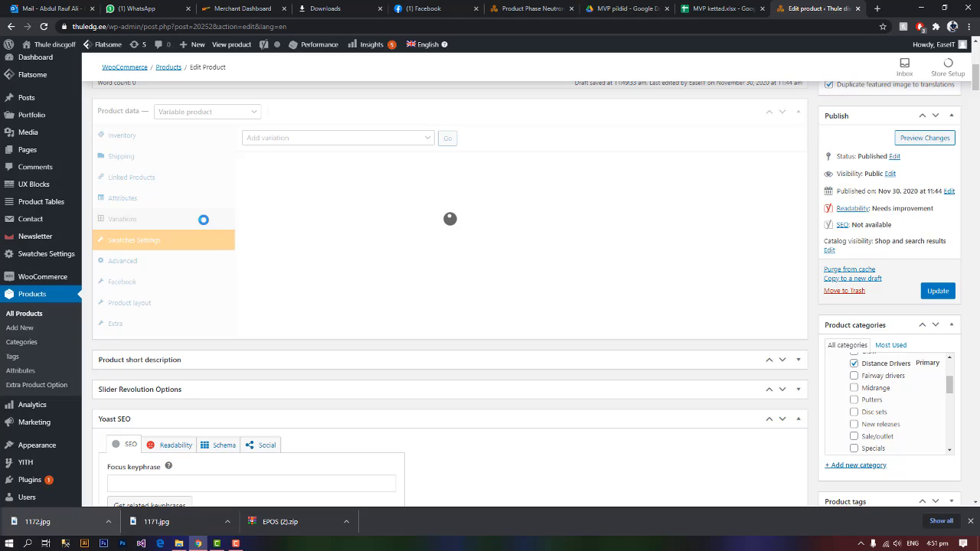
left_click(326, 141)
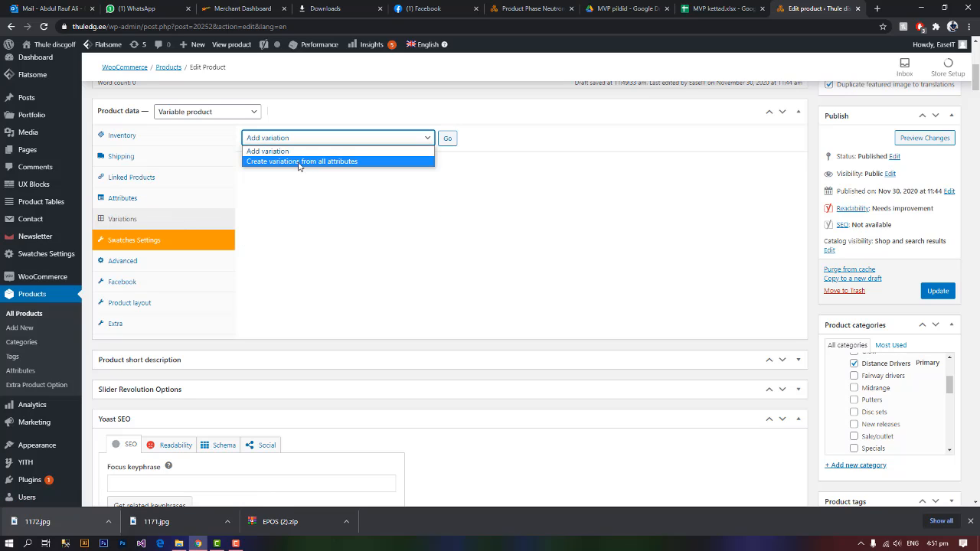
left_click(295, 163)
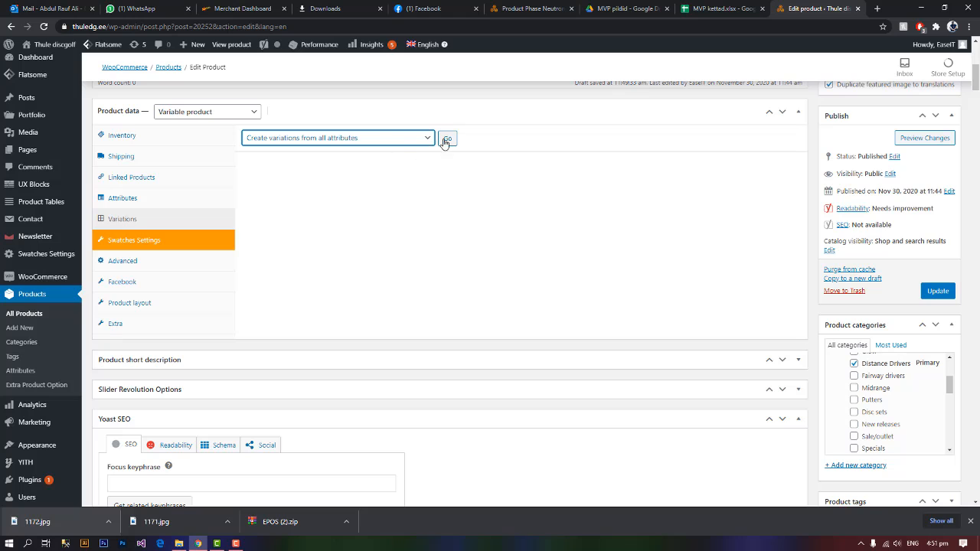
left_click(447, 140)
key("Return")
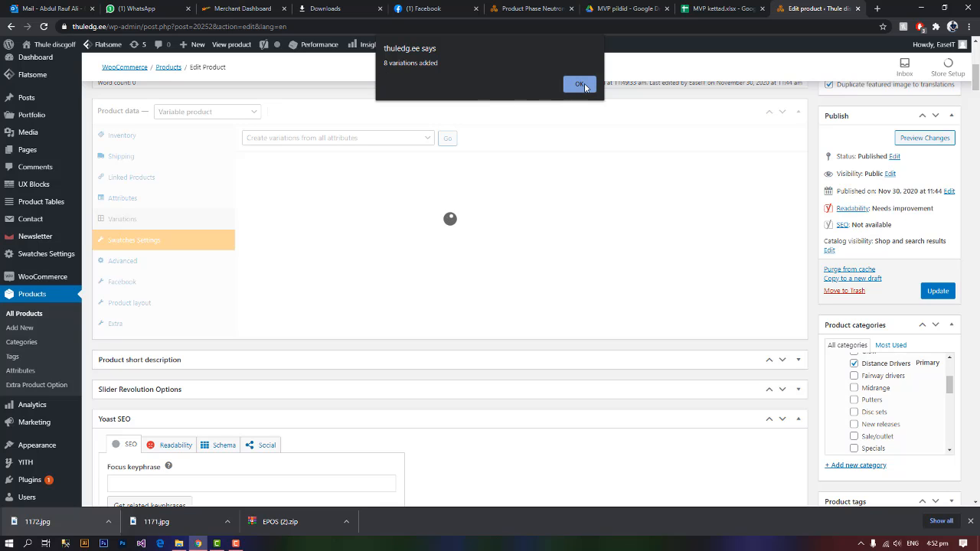
left_click(580, 85)
- Check disc 1171 in the MVP kettad sheet and set the first variation's color to Yellow and weight to 171.4g
left_click(720, 9)
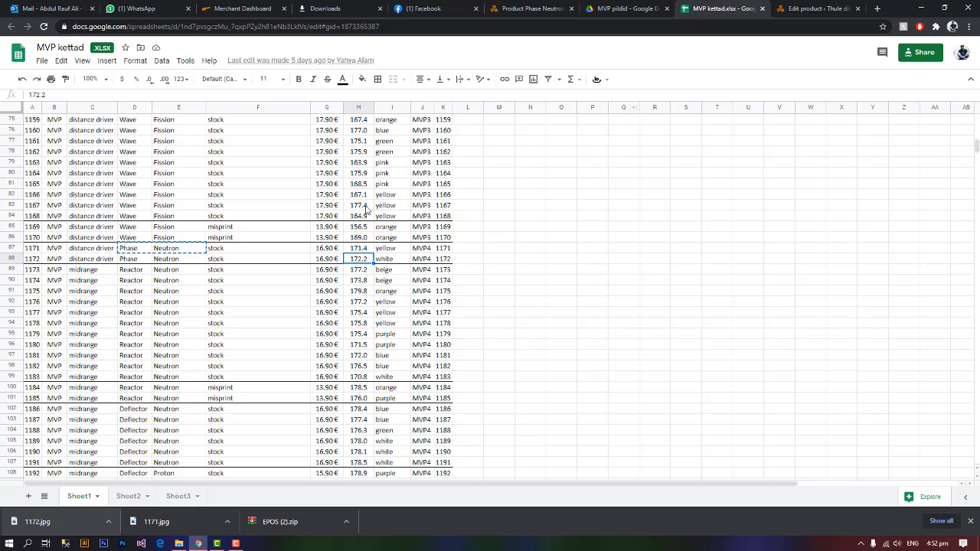
left_click(622, 10)
left_click(727, 11)
left_click(796, 11)
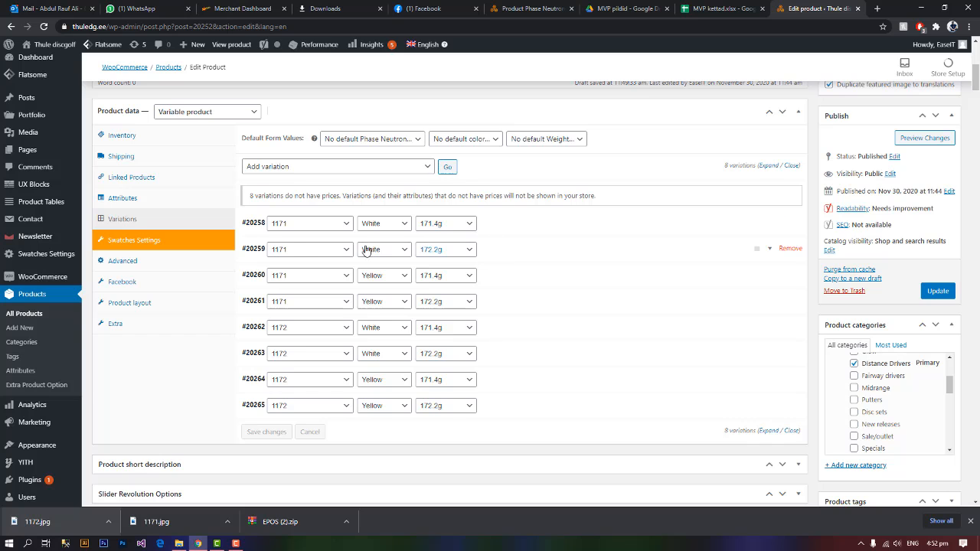
left_click(710, 9)
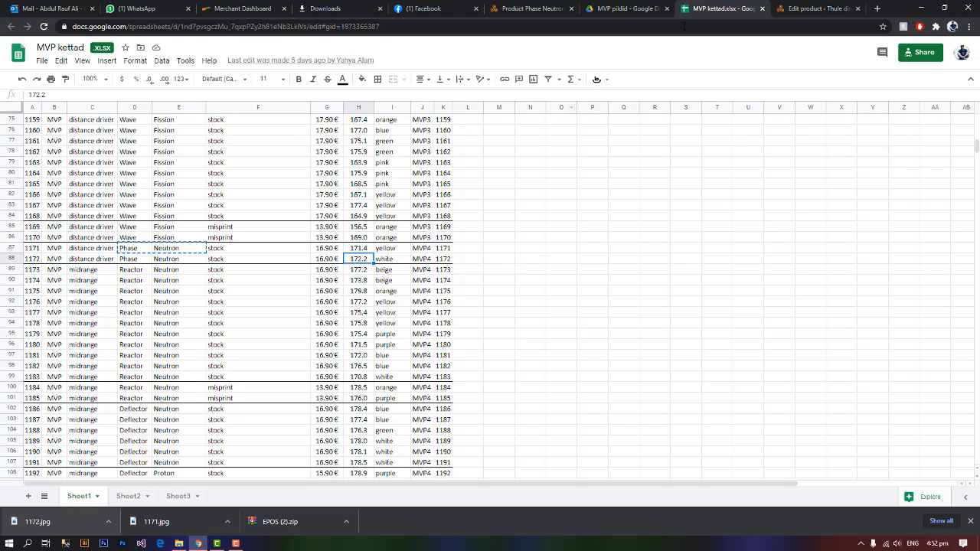
left_click(804, 9)
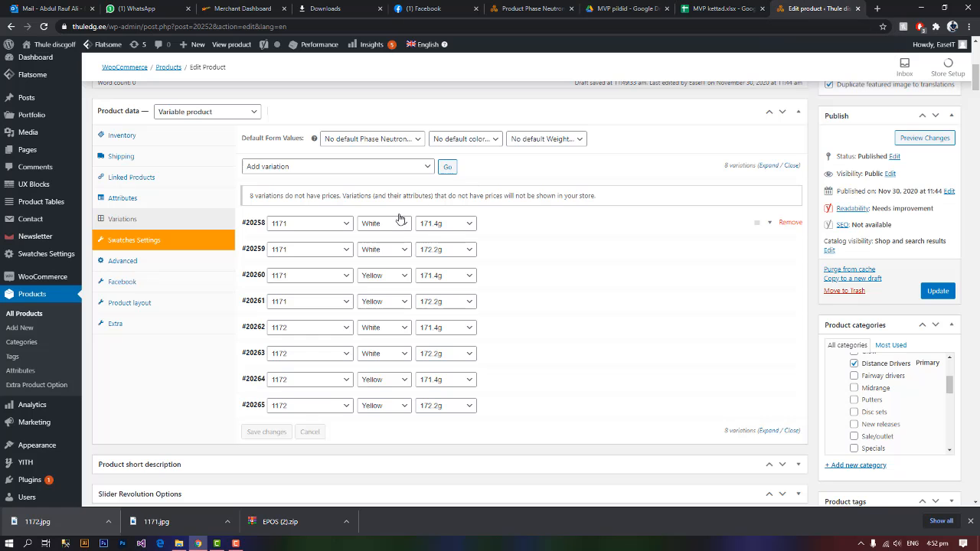
left_click(383, 223)
left_click(379, 256)
left_click(452, 223)
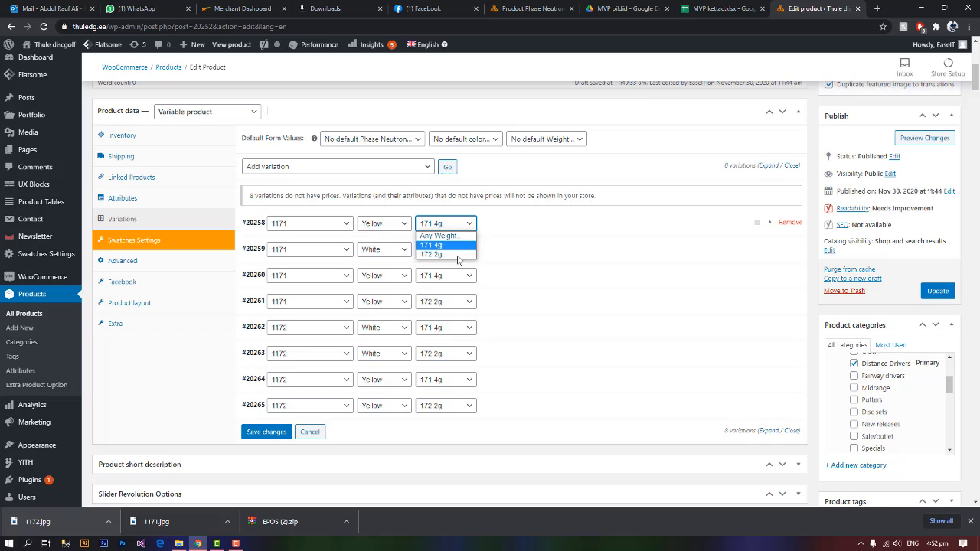
left_click(456, 244)
- Assign disc 1172 to the second variation and check its details in the MVP kettad sheet and the MVP pildid folder
left_click(277, 253)
left_click(288, 280)
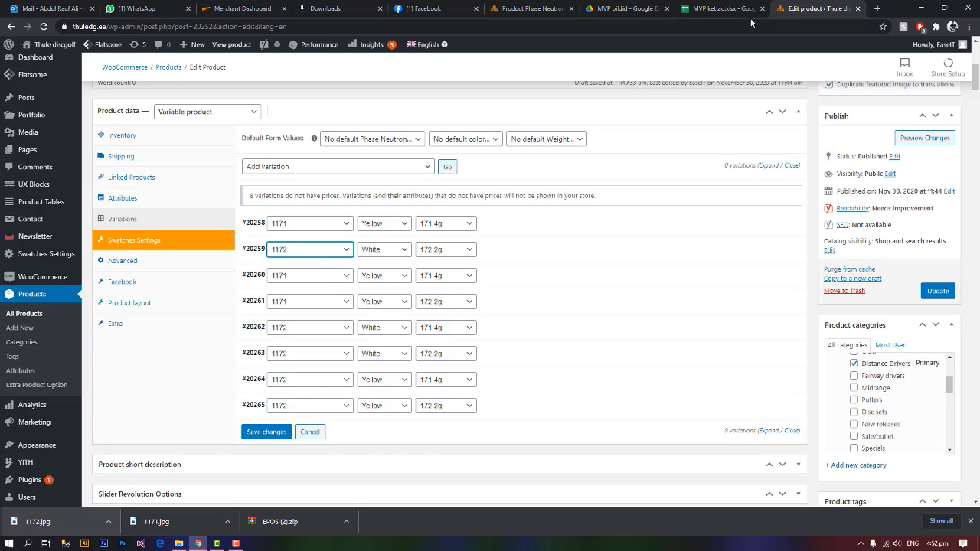
left_click(721, 8)
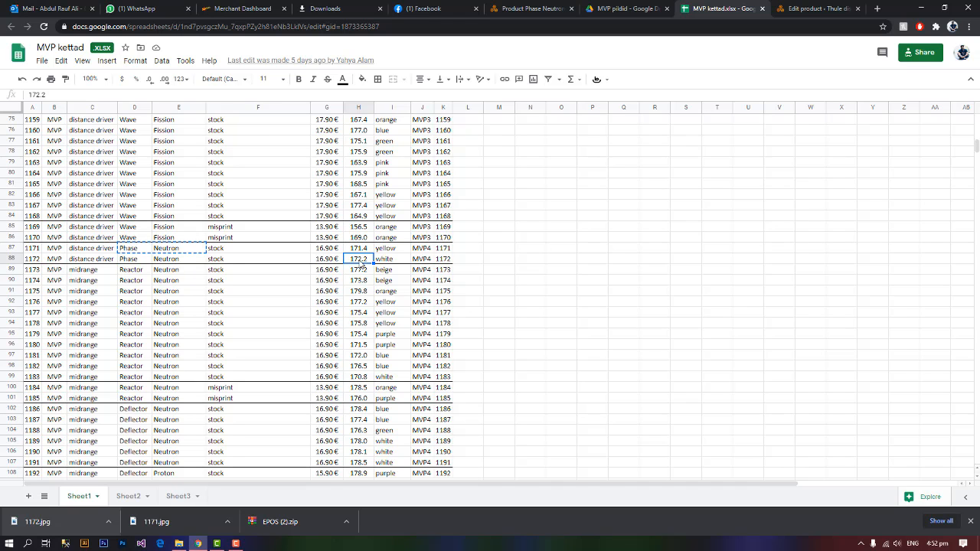
left_click(639, 8)
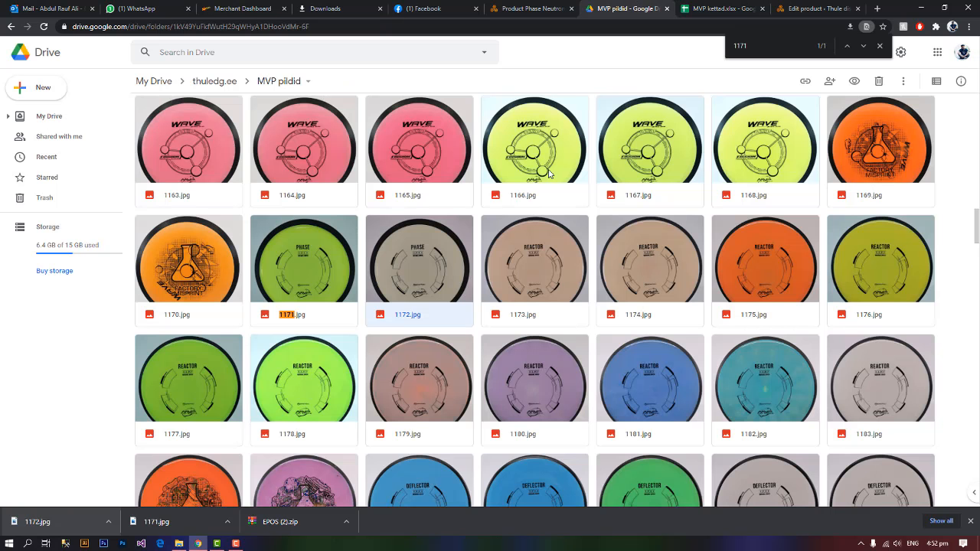
left_click(812, 8)
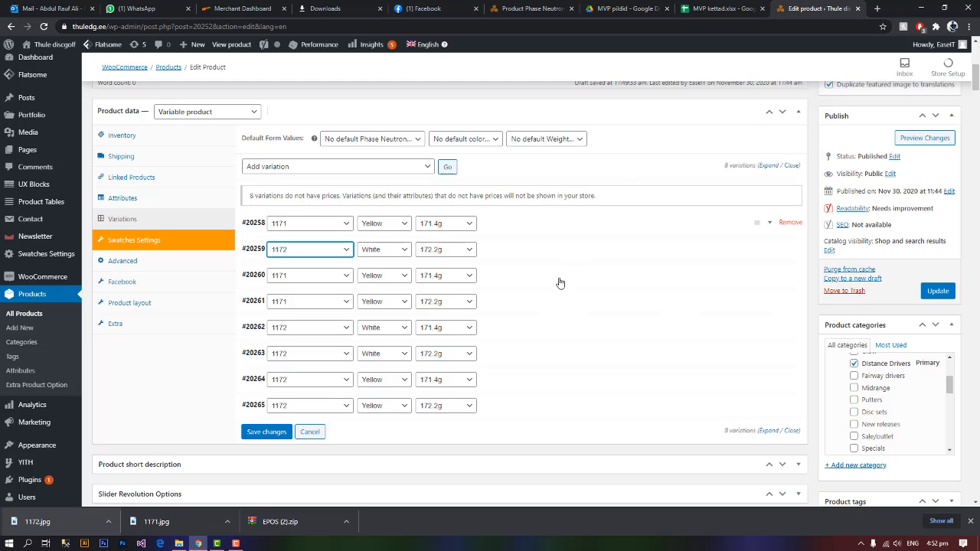
- Remove the six surplus variations, keeping only 1171 Yellow 171.4g and 1172 White 172.2g
left_click(796, 301)
key("Return")
key("Return")
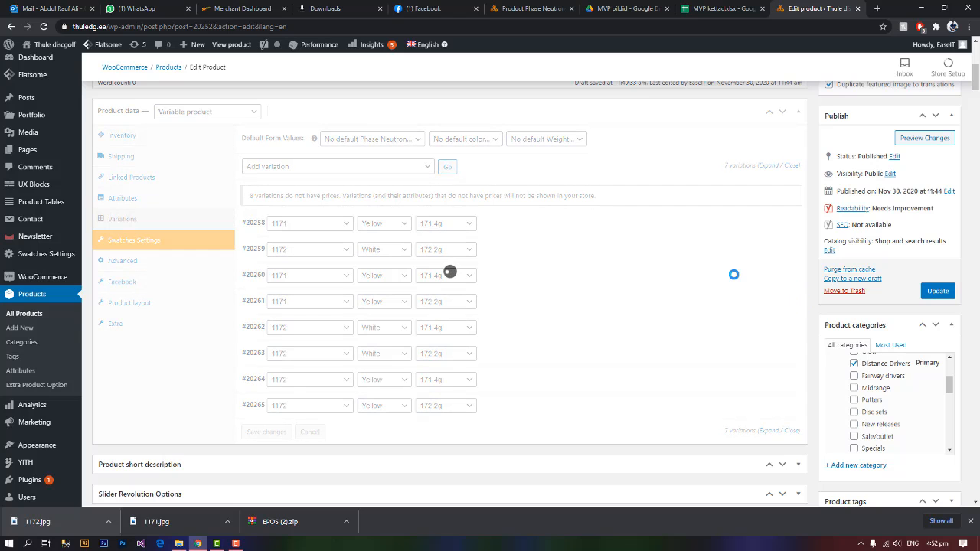
left_click(790, 300)
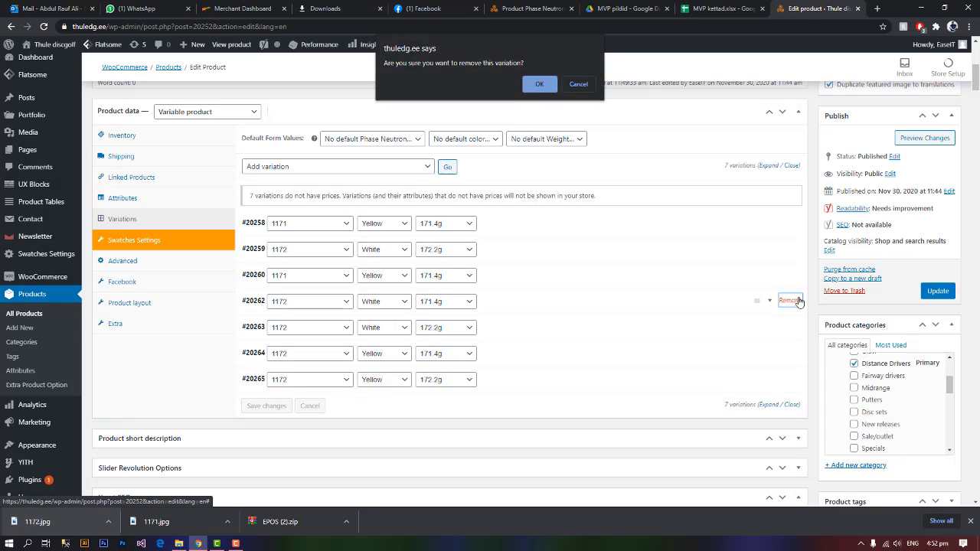
key("Return")
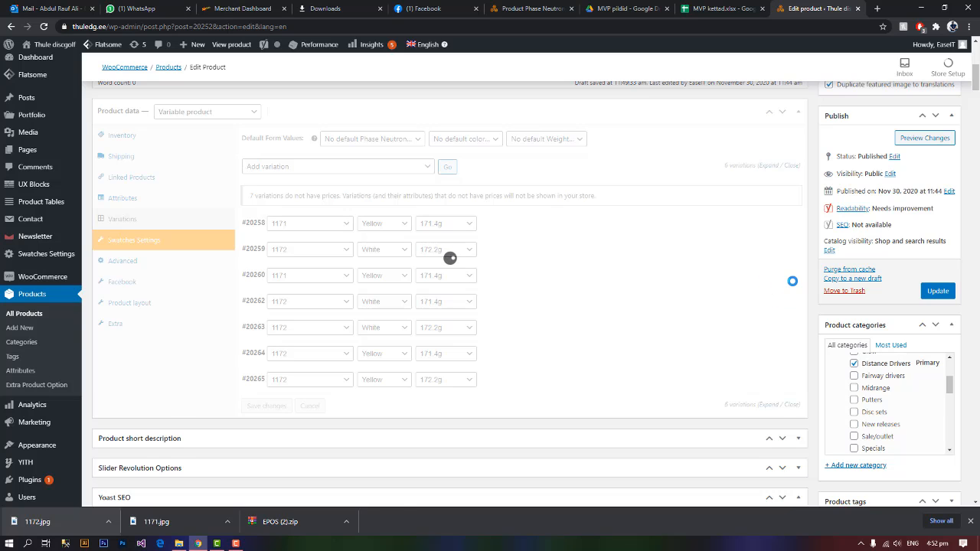
left_click(789, 275)
key("Return")
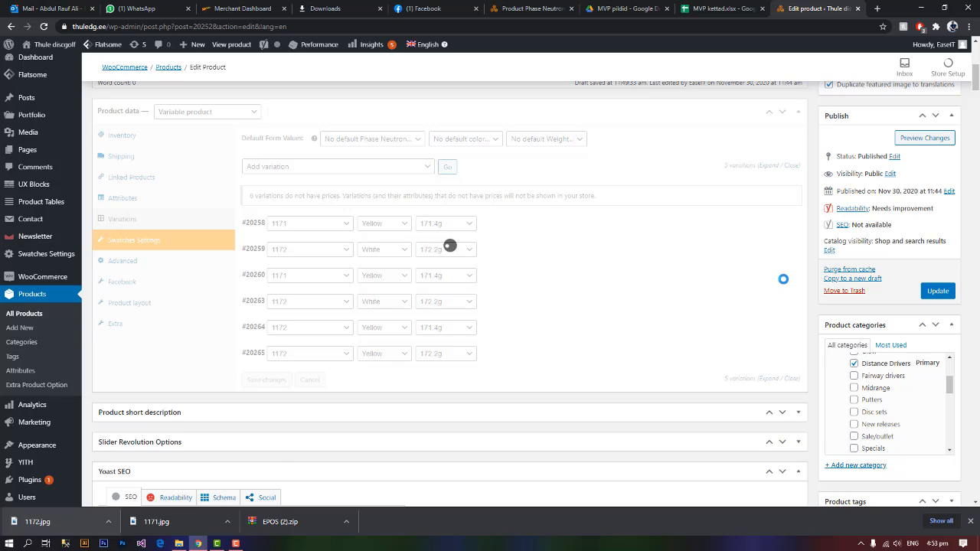
left_click(792, 299)
key("Return")
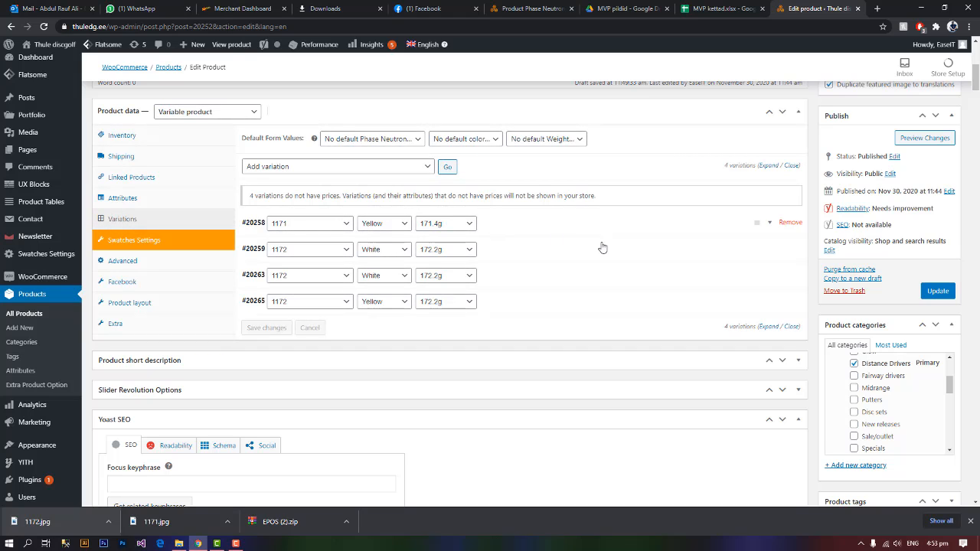
left_click(794, 275)
key("Return")
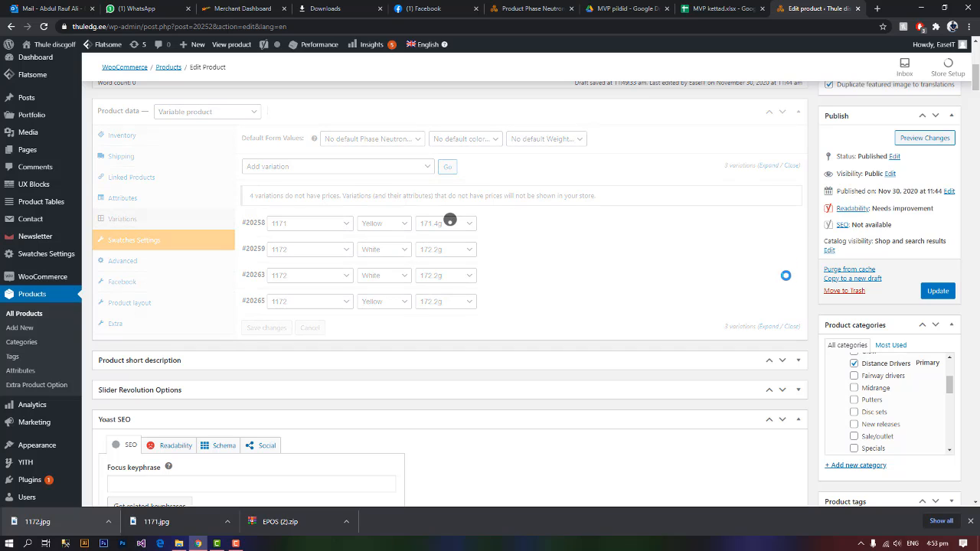
left_click(790, 279)
key("Return")
- Look up the prices of discs 1171 and 1172 in the MVP kettad sheet and return to the product editor
left_click(724, 6)
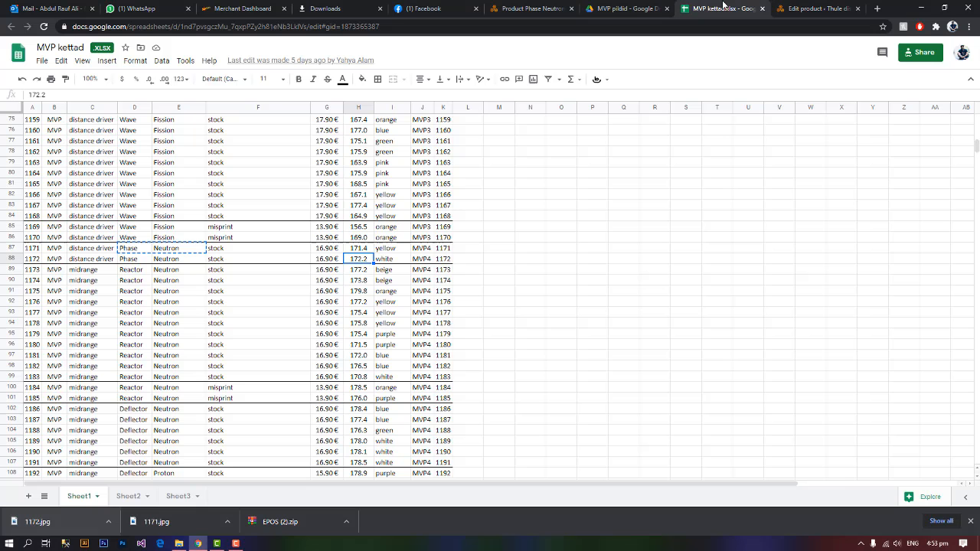
left_click(322, 250)
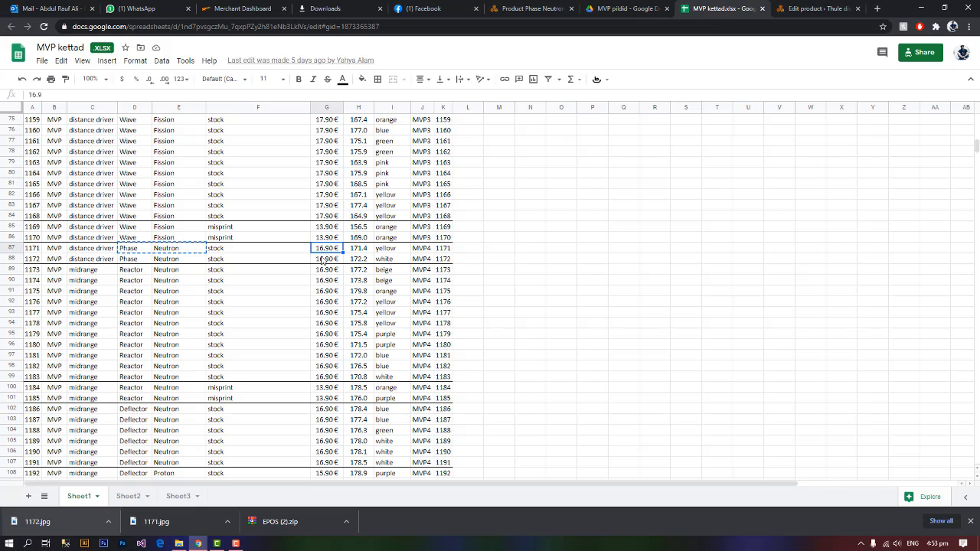
left_click(322, 261)
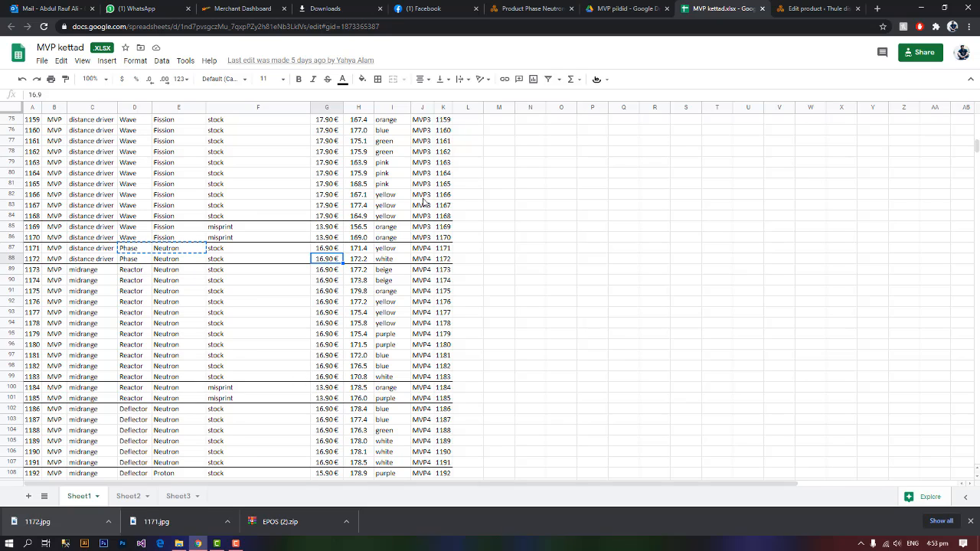
left_click(815, 9)
- Set the regular price of the 1171 variation to 16.90 and its SKU to 1171
left_click(558, 228)
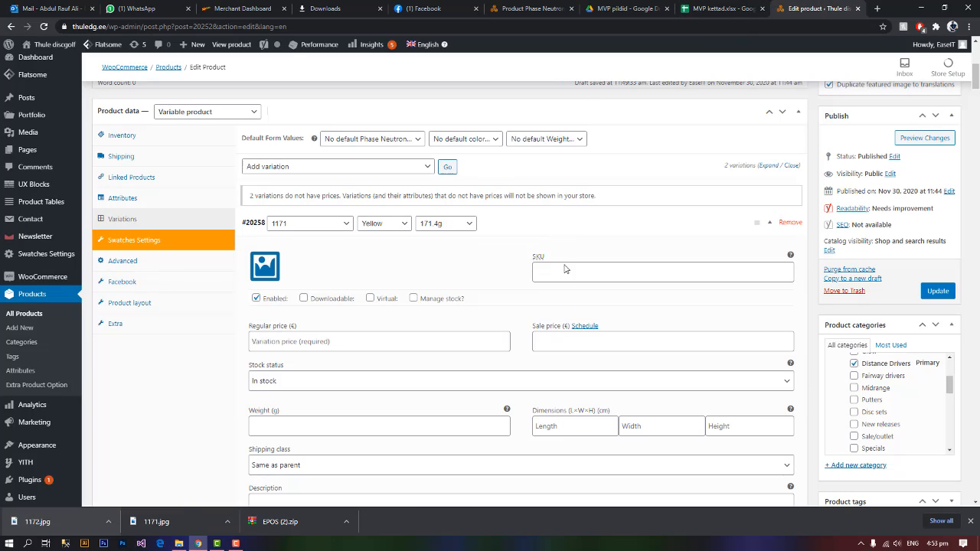
left_click(365, 341)
type("16.90")
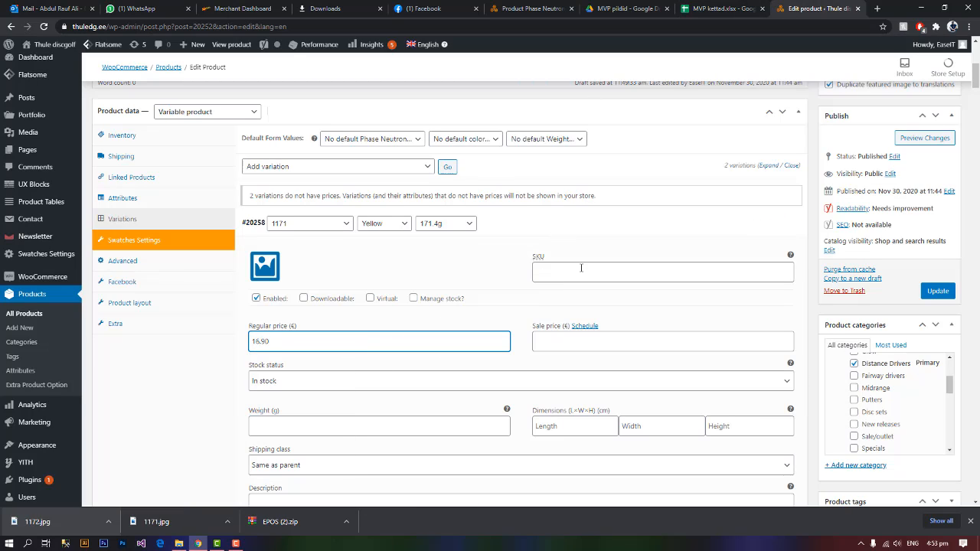
left_click(581, 268)
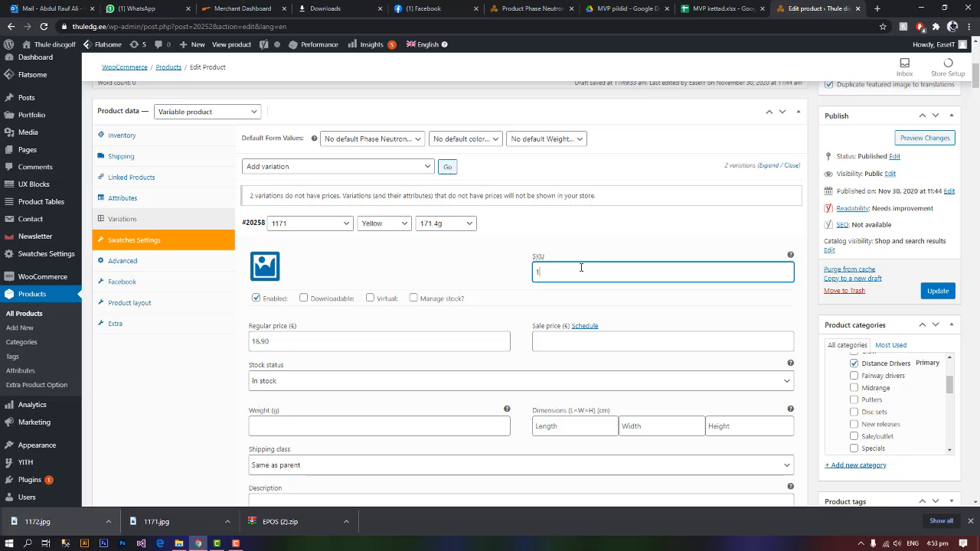
scroll(405, 306, "down", 5)
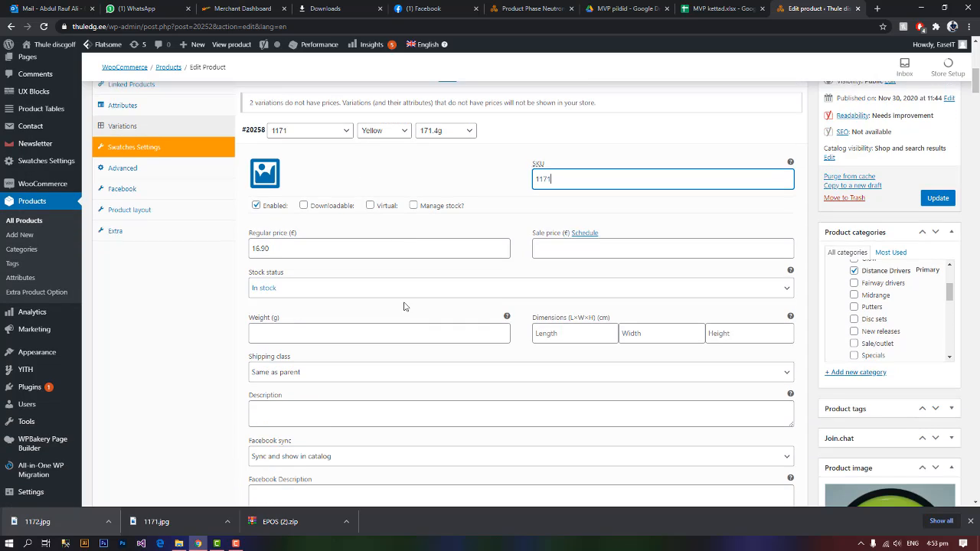
scroll(431, 358, "up", 3)
scroll(419, 355, "up", 1)
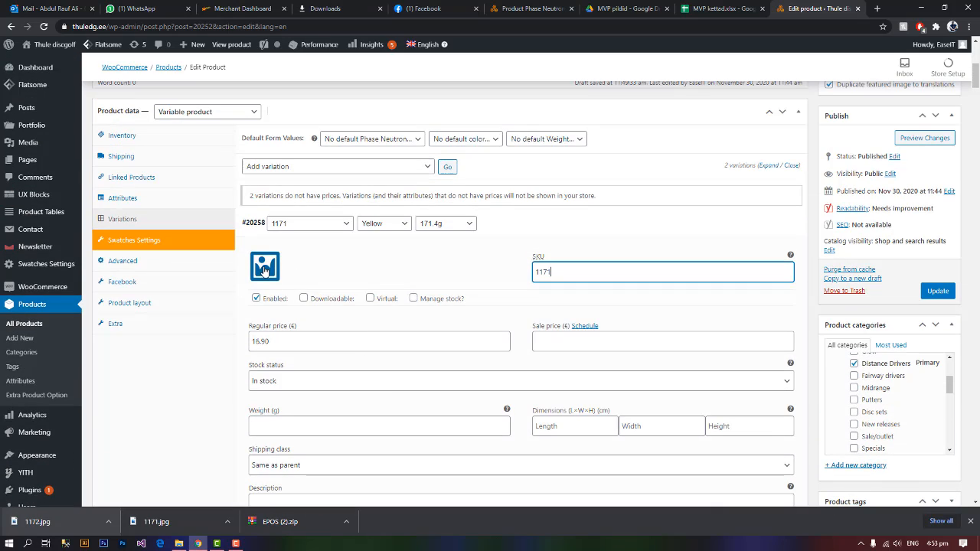
- Search the media library for 1171 and set the disc's photo as the 1171 variation's image
left_click(265, 267)
left_click(754, 119)
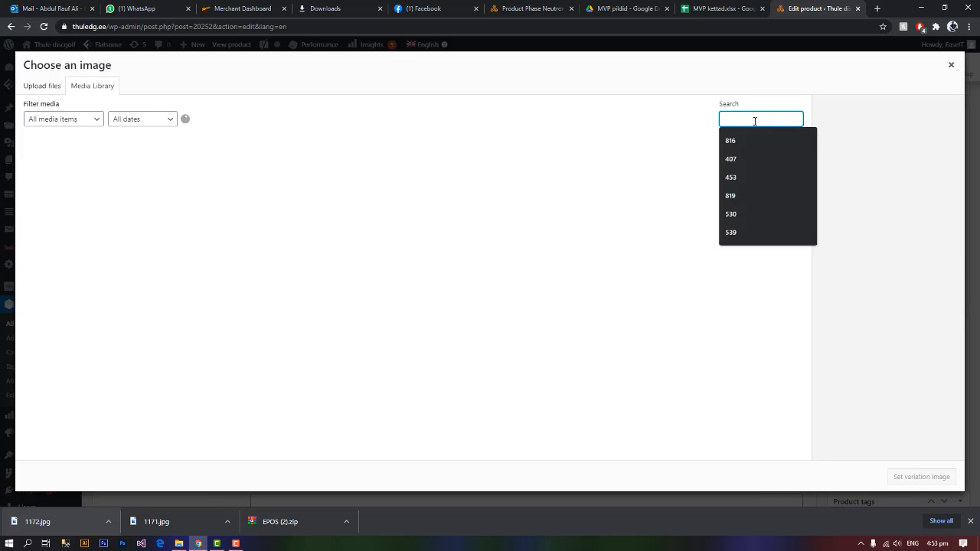
type("171")
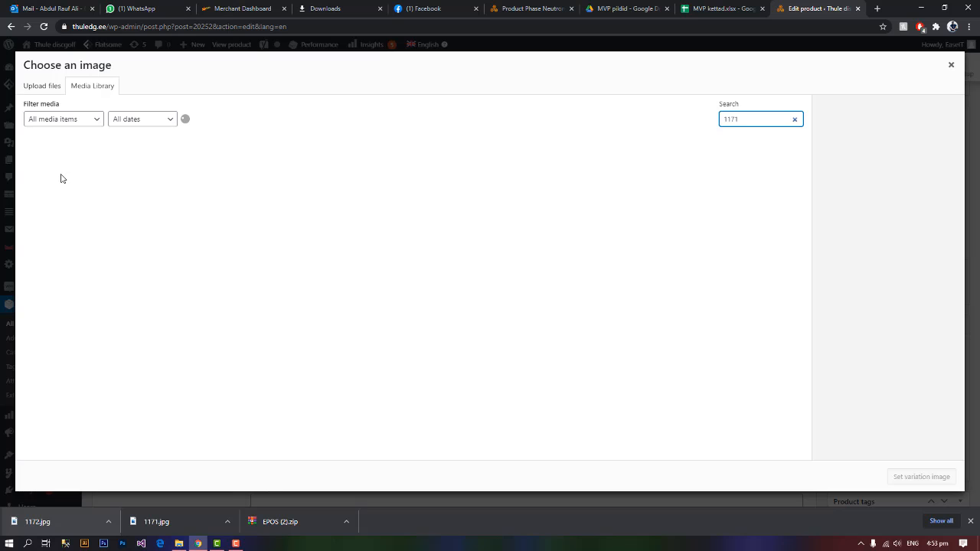
left_click(77, 166)
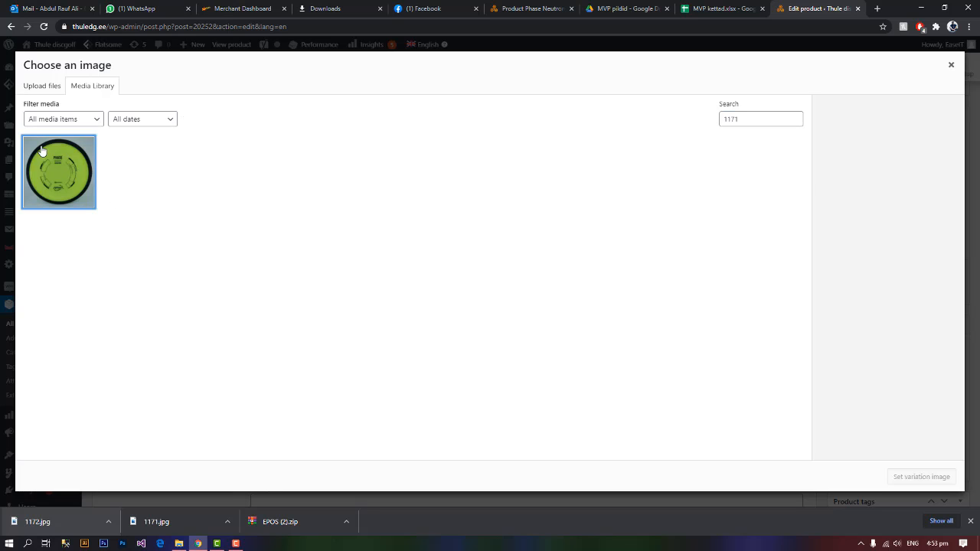
left_click(936, 480)
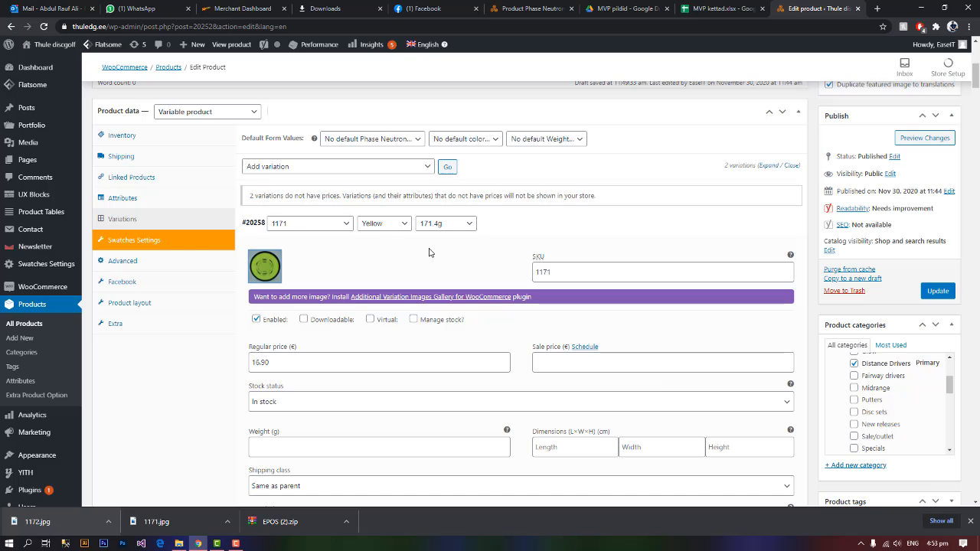
- Set the 1172 White variation's SKU to 1172 and its regular price to 16.90
scroll(545, 296, "down", 15)
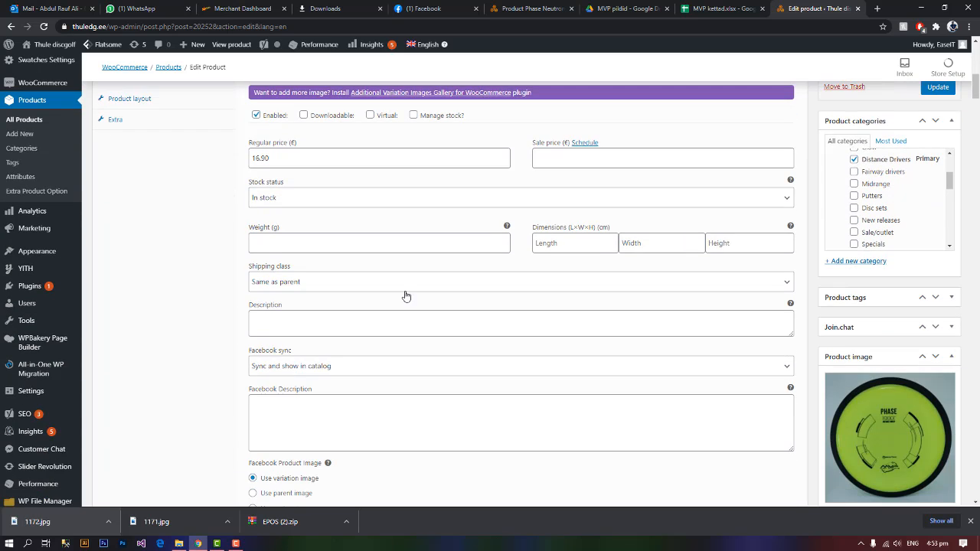
left_click(572, 309)
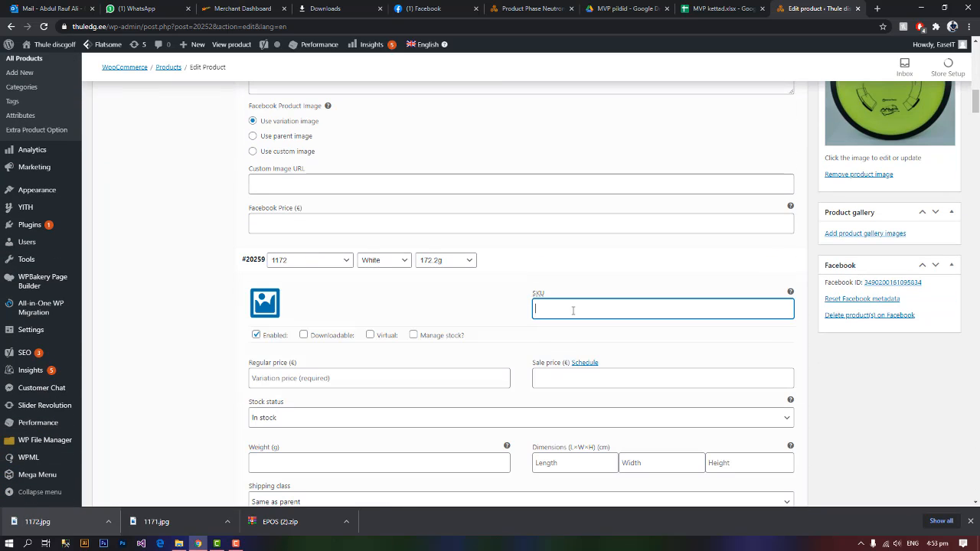
type("1172")
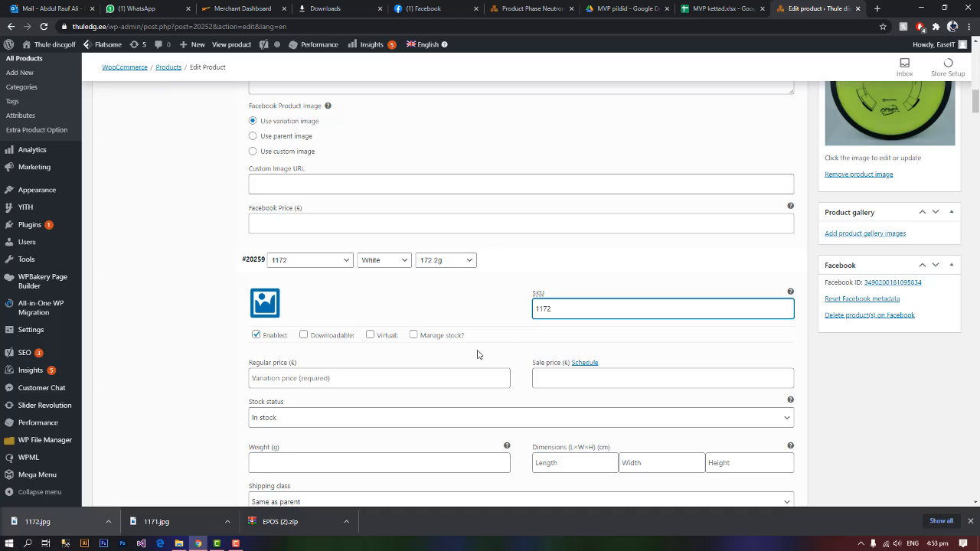
left_click(462, 382)
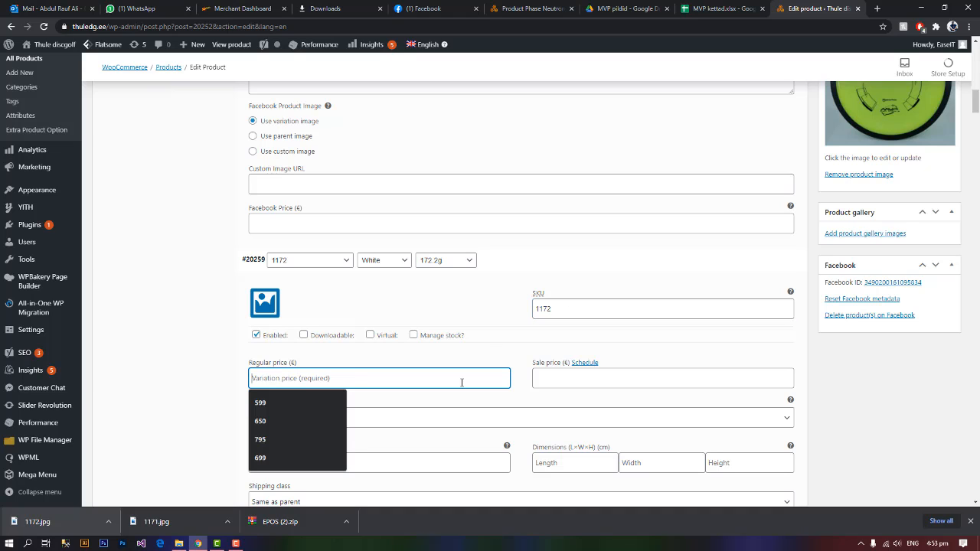
type("16.90")
- Search the media library for 1172 and set the white disc's photo as the 1172 variation's image
left_click(260, 303)
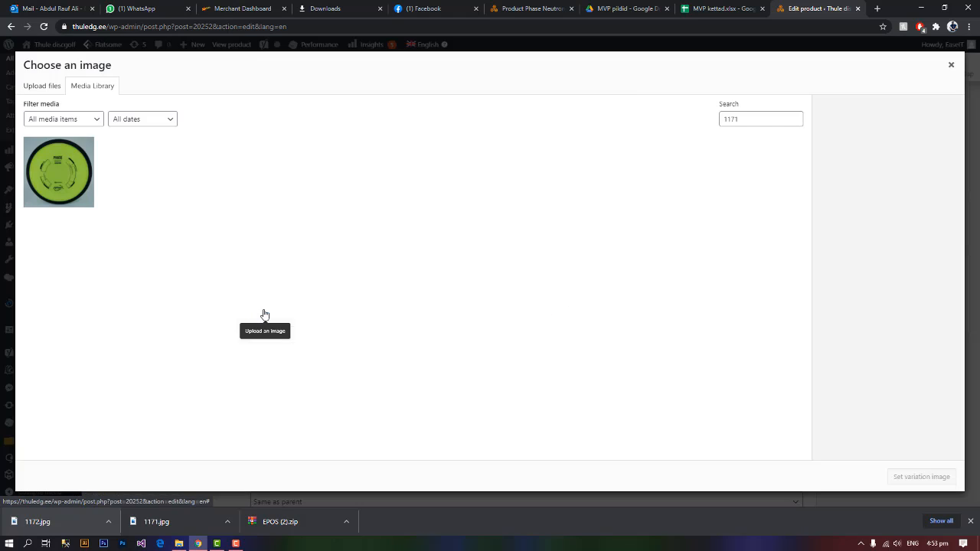
left_click(771, 120)
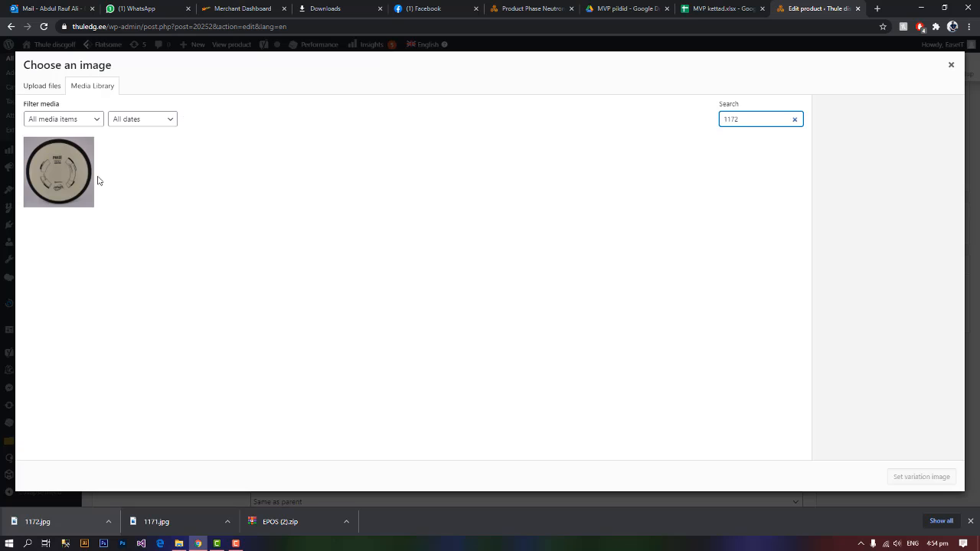
left_click(84, 175)
left_click(921, 477)
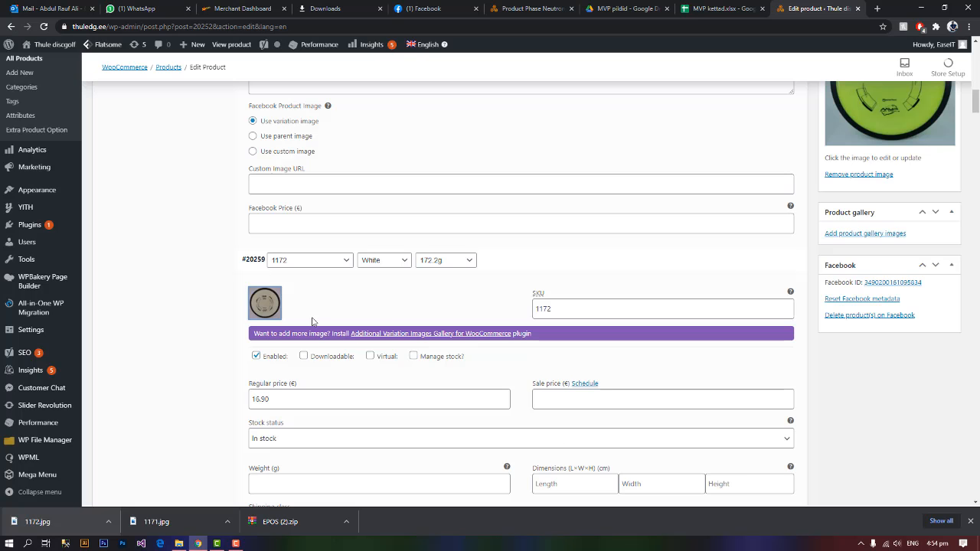
- Review the stock status settings of the 1172 and 1171 variations
scroll(311, 321, "down", 6)
scroll(311, 402, "up", 6)
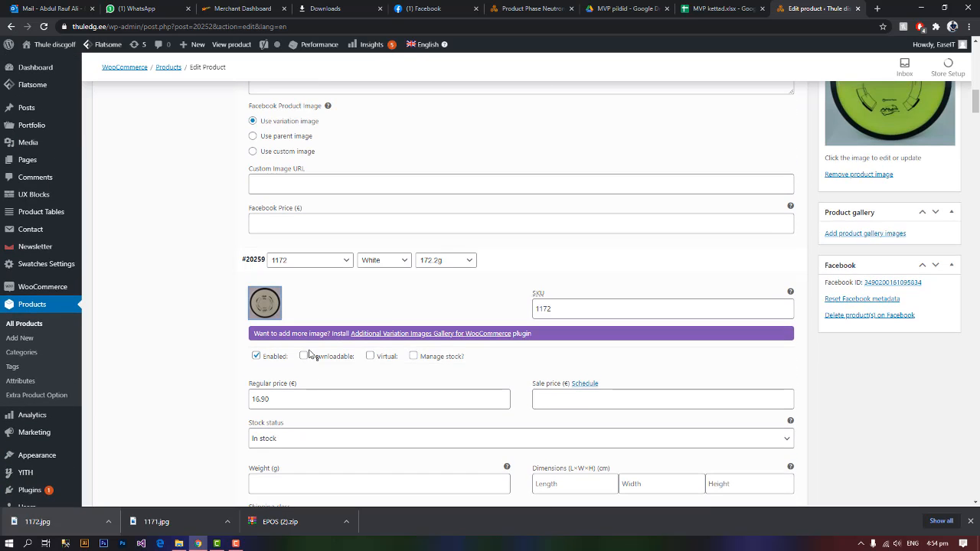
scroll(328, 372, "down", 2)
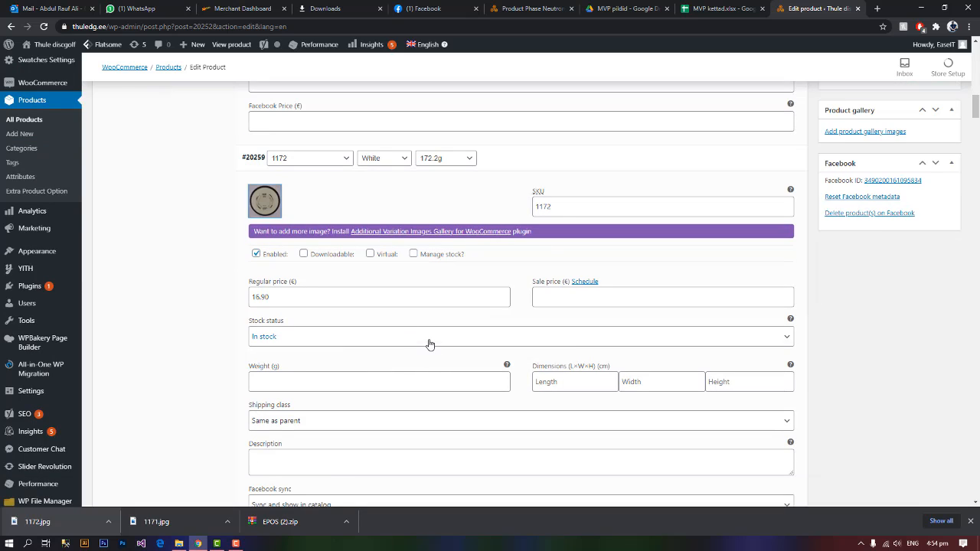
left_click(429, 345)
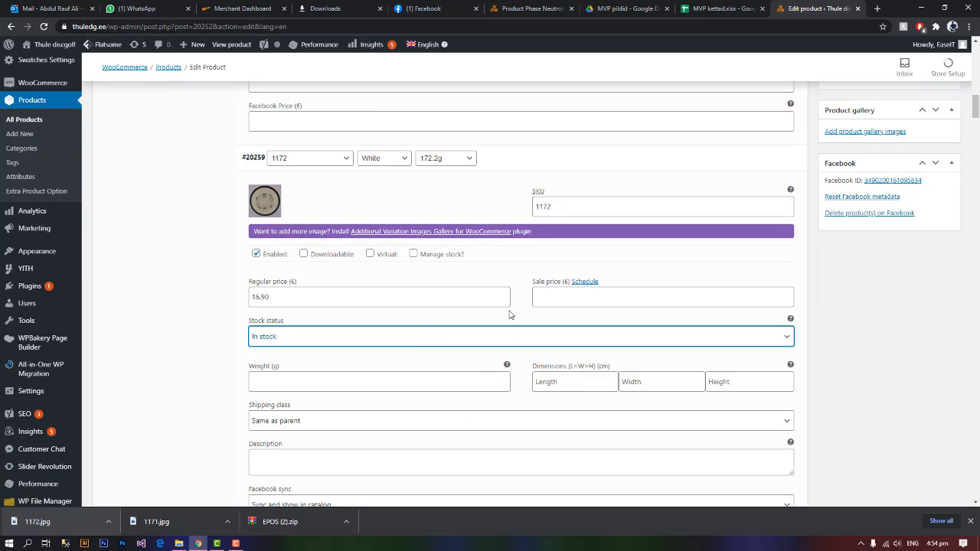
scroll(404, 350, "down", 2)
scroll(393, 298, "up", 7)
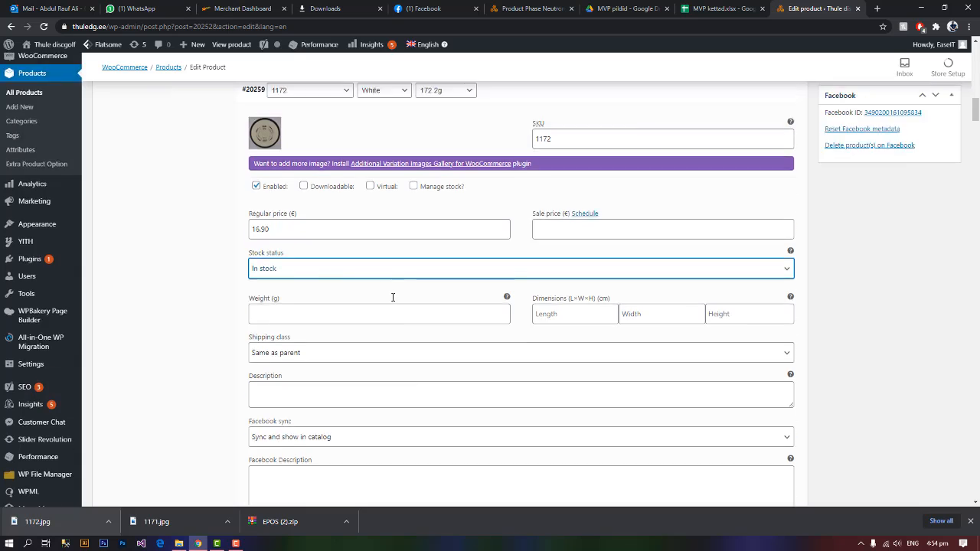
scroll(392, 306, "up", 6)
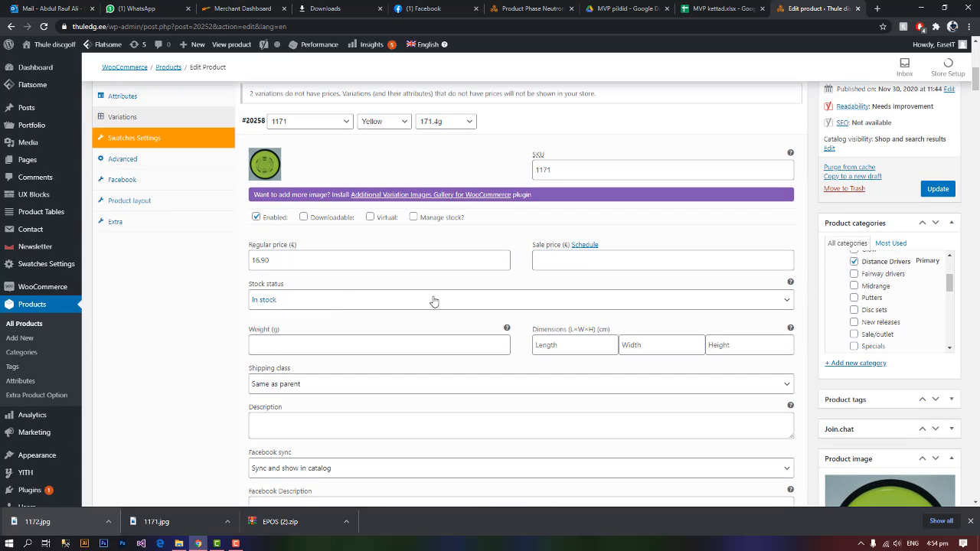
left_click(433, 299)
left_click(434, 300)
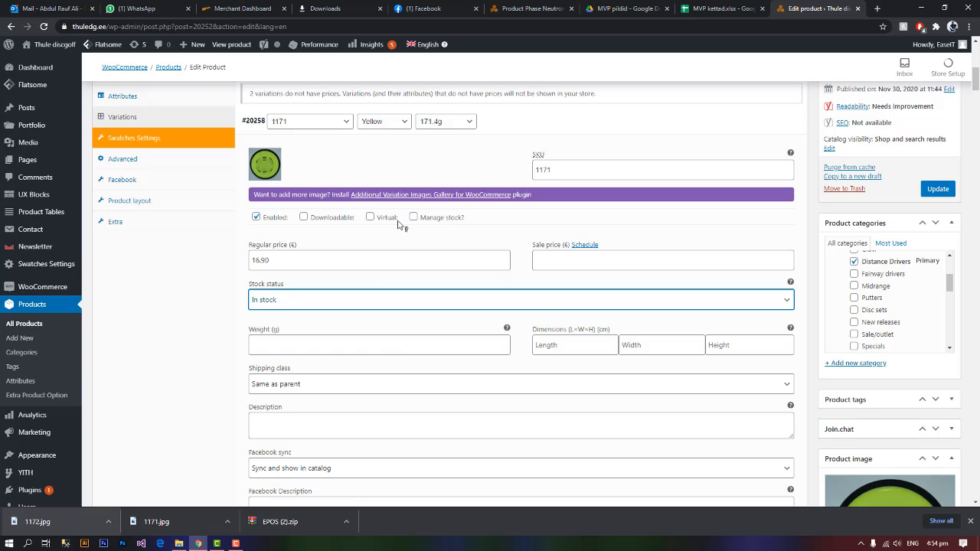
scroll(402, 321, "up", 2)
scroll(400, 328, "down", 2)
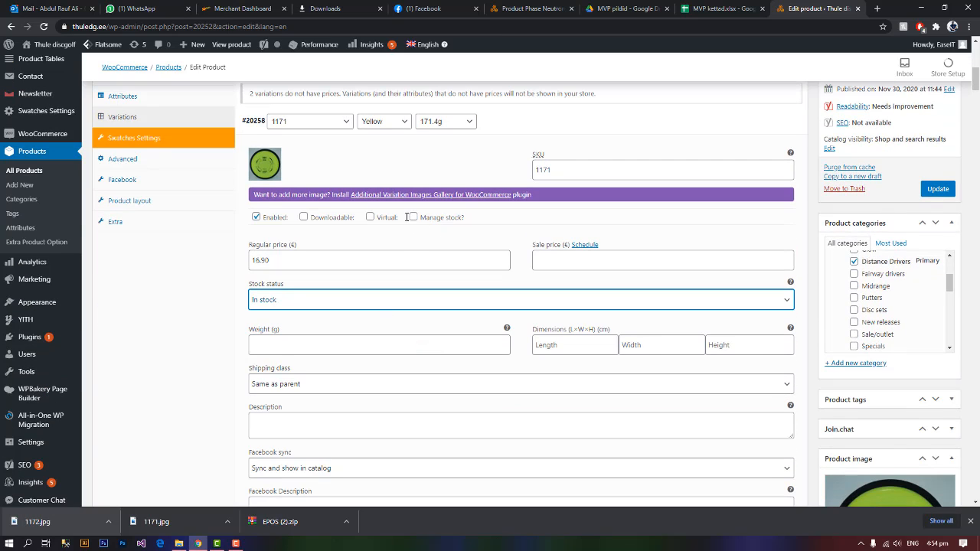
- Enable stock management for the 1171 and 1172 variations and raise each stock quantity by one
left_click(414, 219)
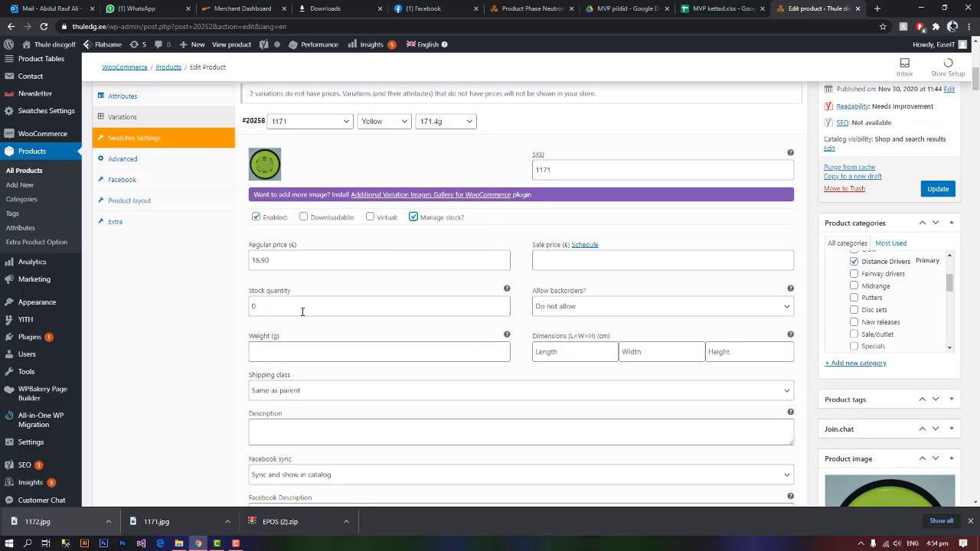
left_click(503, 303)
scroll(233, 328, "down", 6)
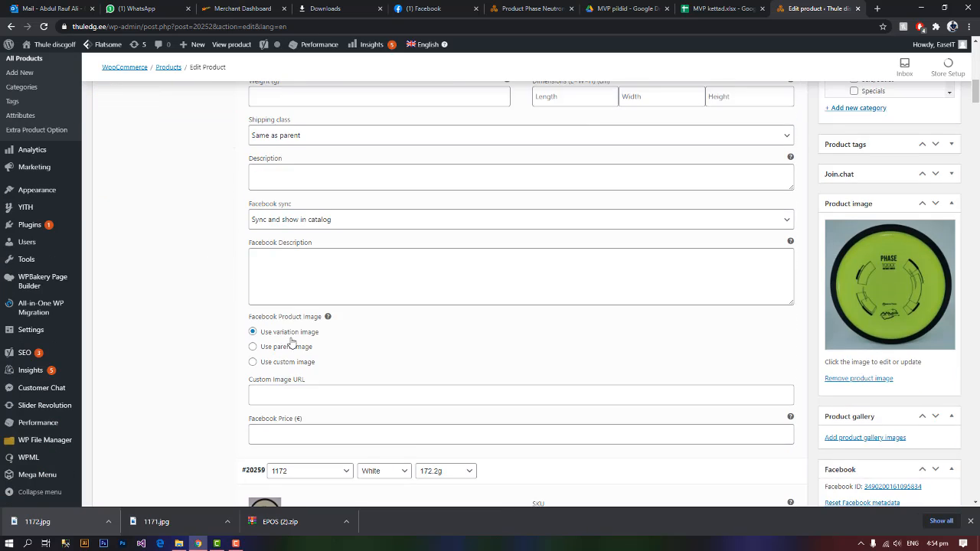
left_click(412, 362)
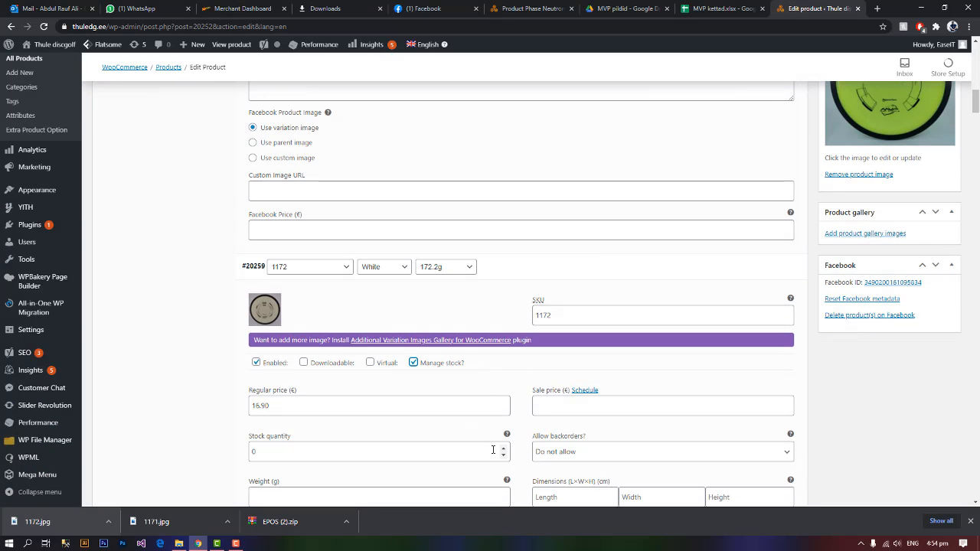
left_click(503, 448)
scroll(386, 410, "down", 1)
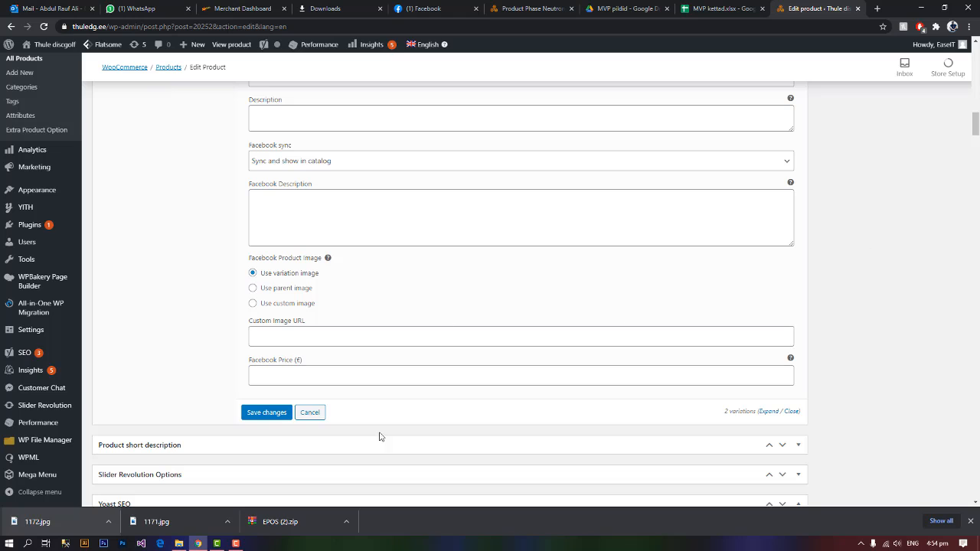
- Save the variation changes and update the Phase Neutron product
left_click(274, 412)
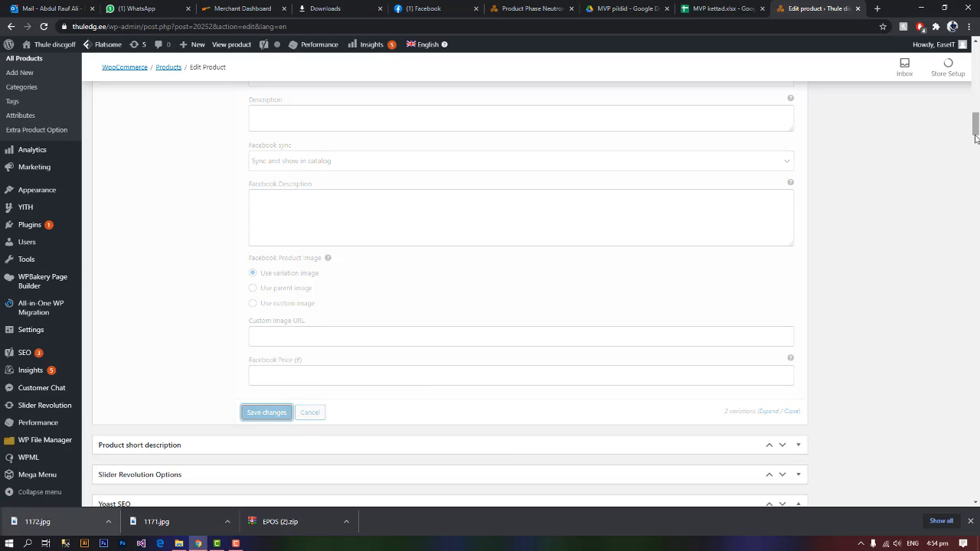
left_click_drag(974, 128, 975, 78)
left_click(940, 284)
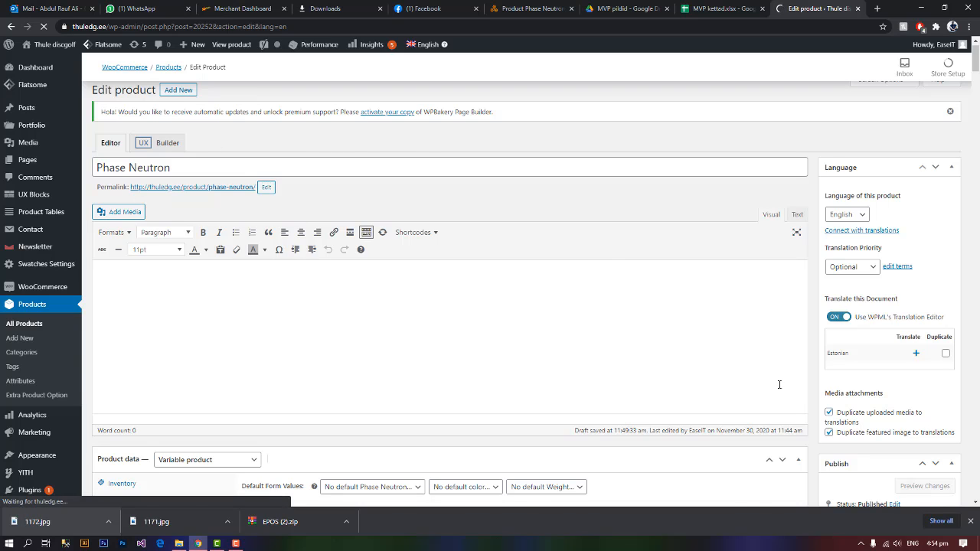
- Look through the desktop's text files, including notepad and thule disc golf, for the product table shortcode
key("super+d")
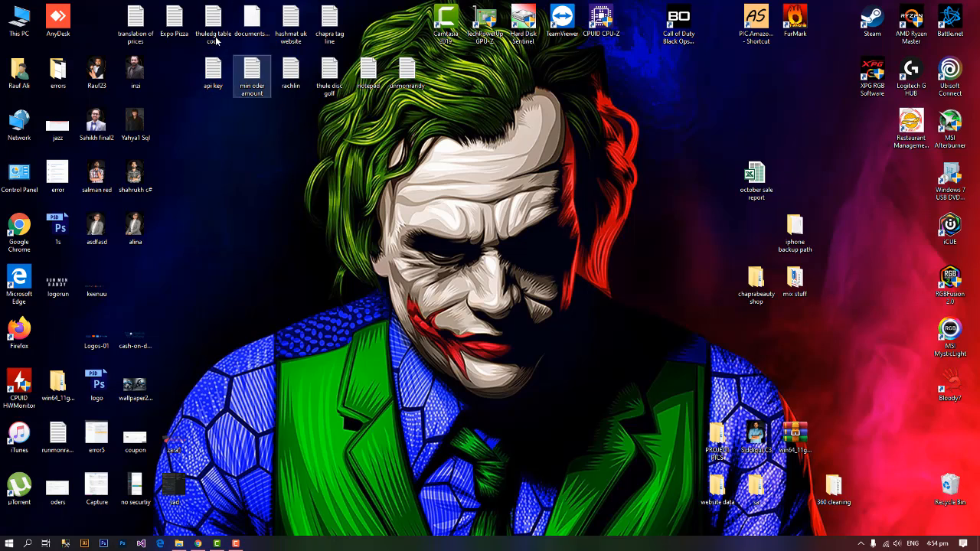
left_click(174, 21)
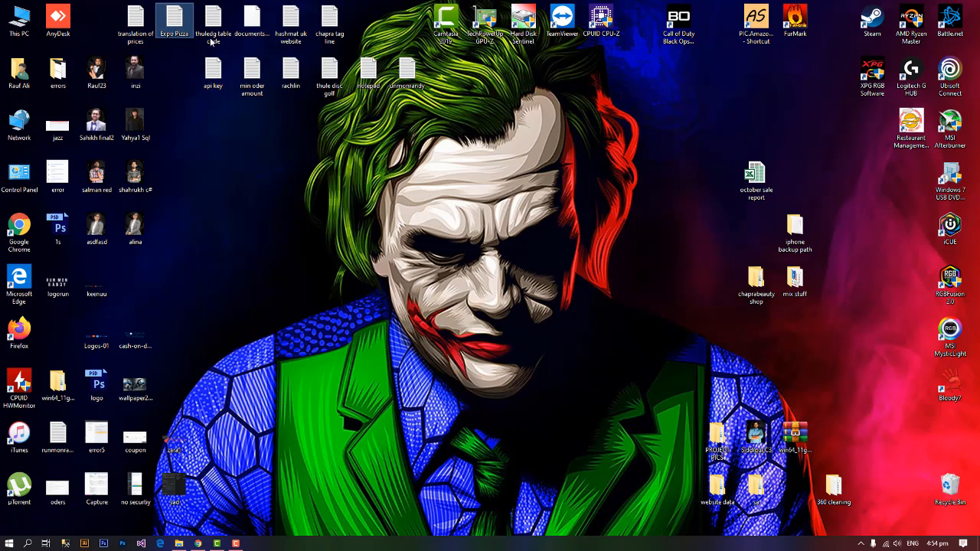
left_click(254, 93)
key("Left")
key("Up")
key("Right")
key("Right")
key("Right")
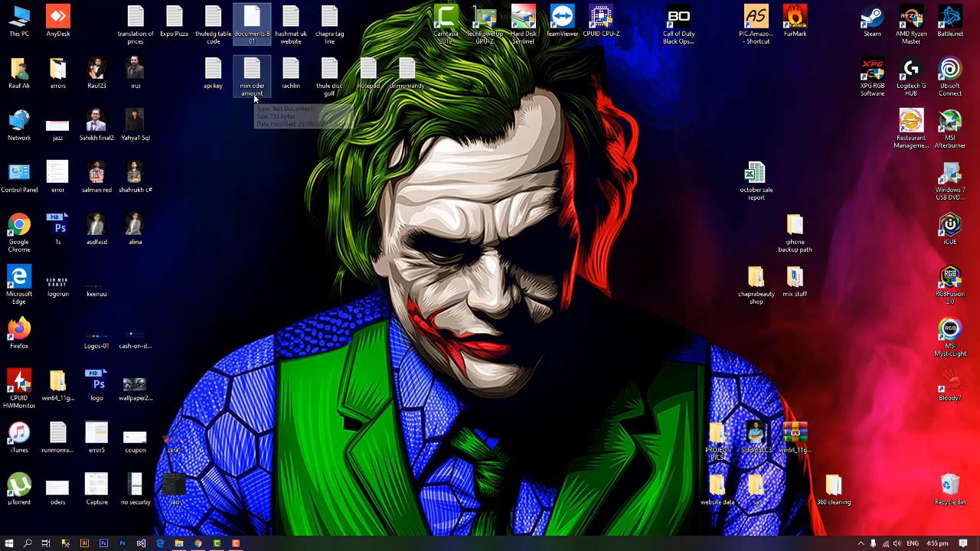
left_click(390, 83)
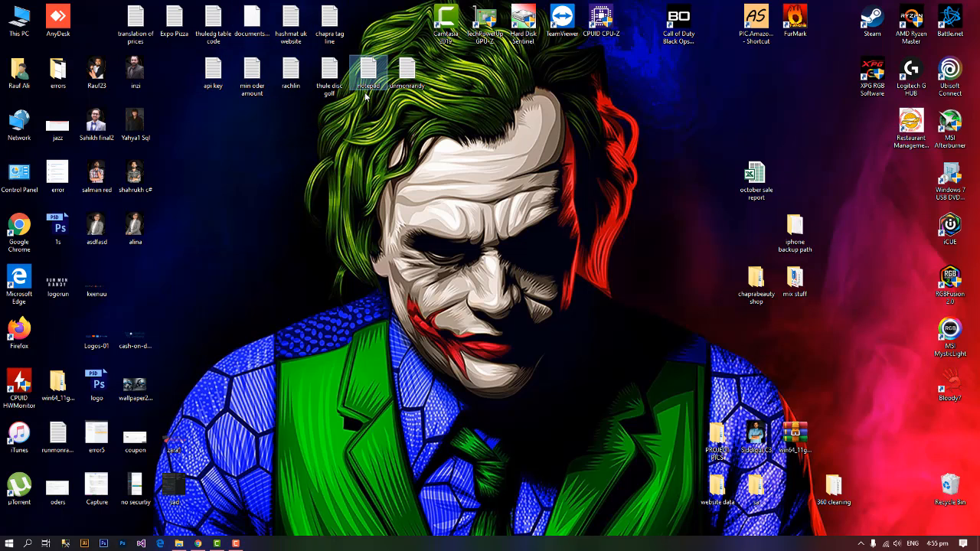
double_click(366, 86)
left_click(803, 212)
double_click(326, 86)
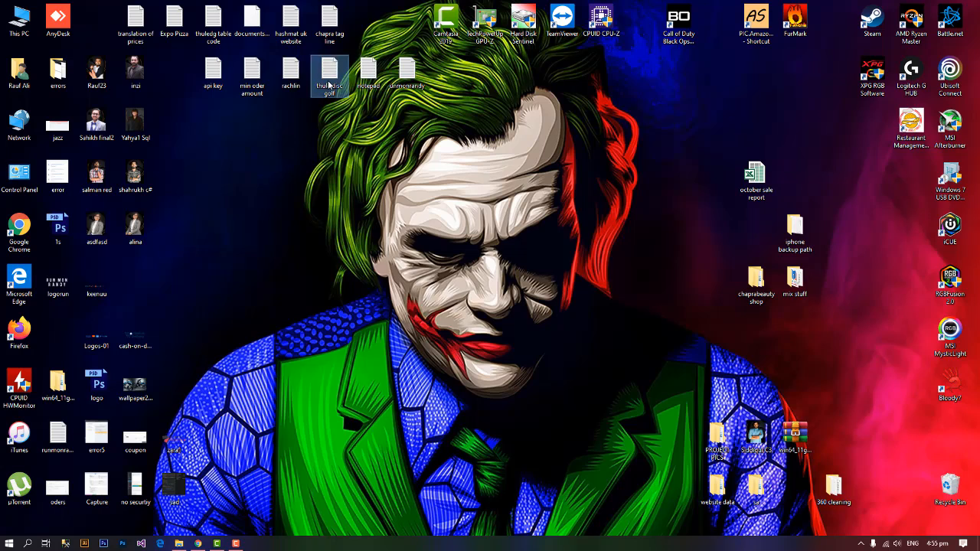
left_click(805, 212)
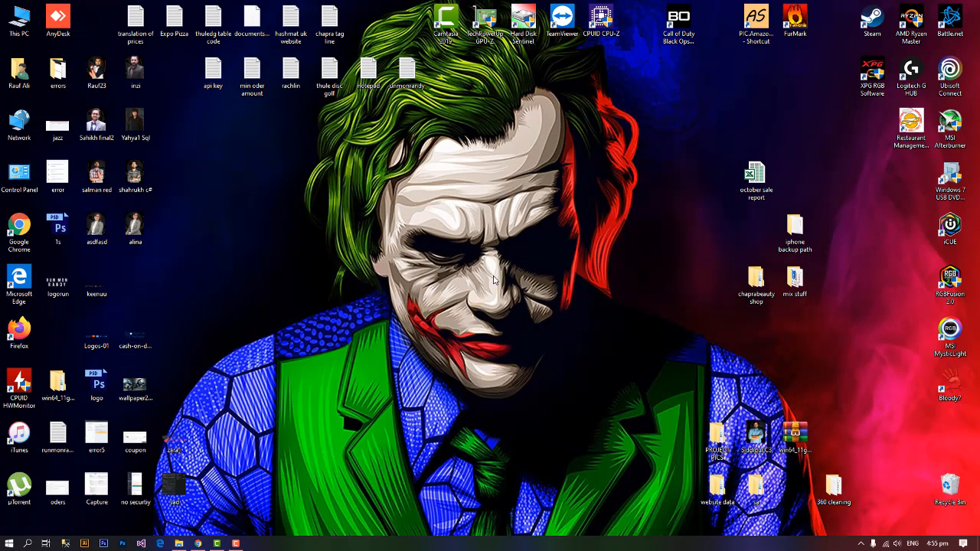
- In File Explorer, open the thuledg table code file from E:\before ryzen\desktop\thule golf disk logo
left_click(197, 543)
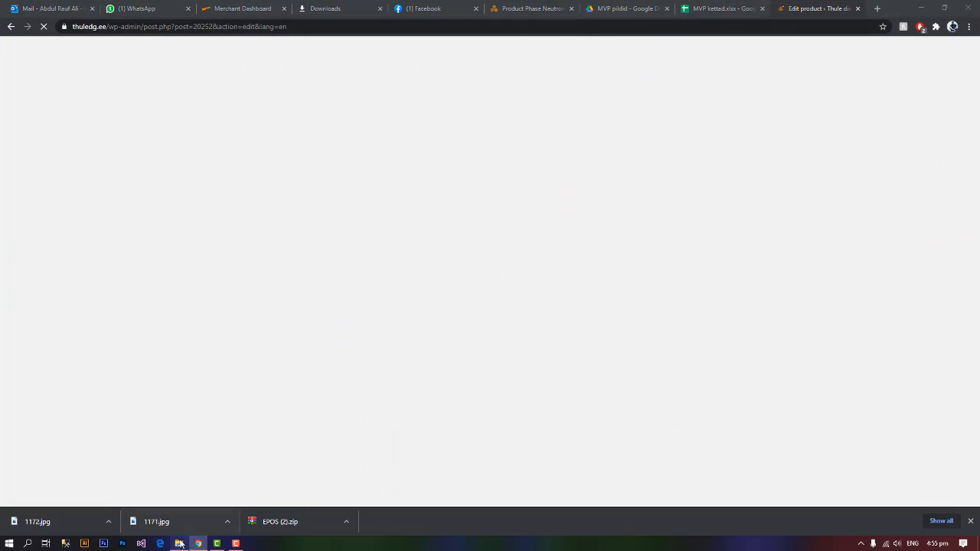
left_click(178, 544)
left_click(552, 23)
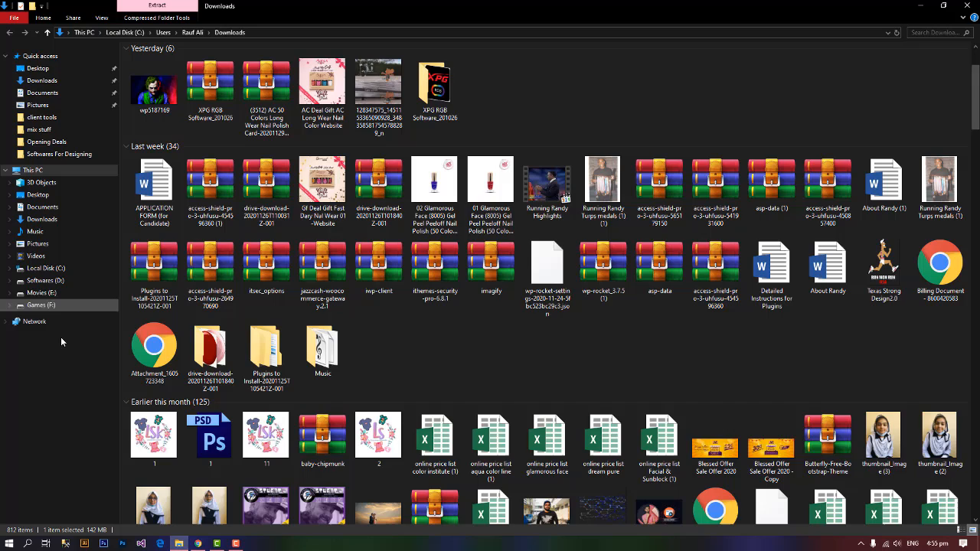
left_click(56, 292)
double_click(319, 77)
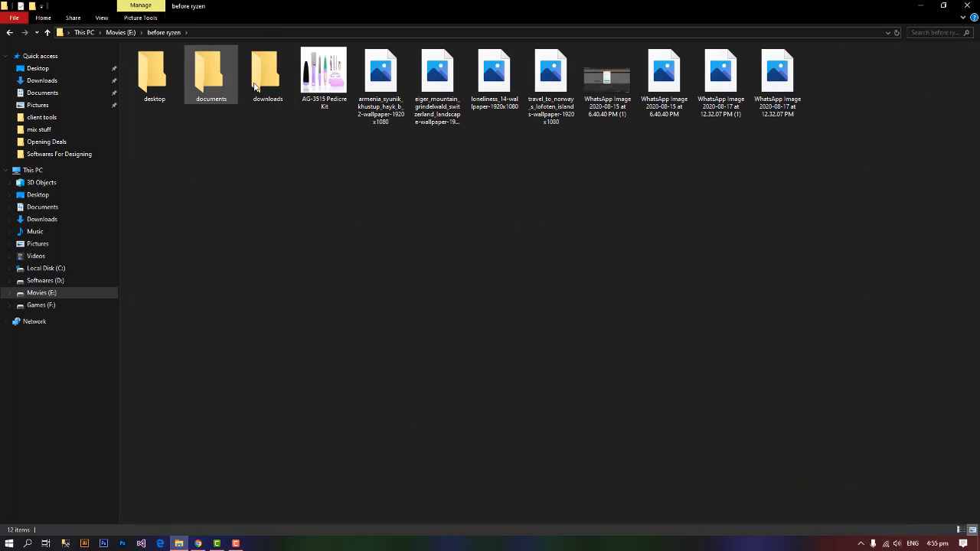
double_click(154, 74)
left_click(715, 145)
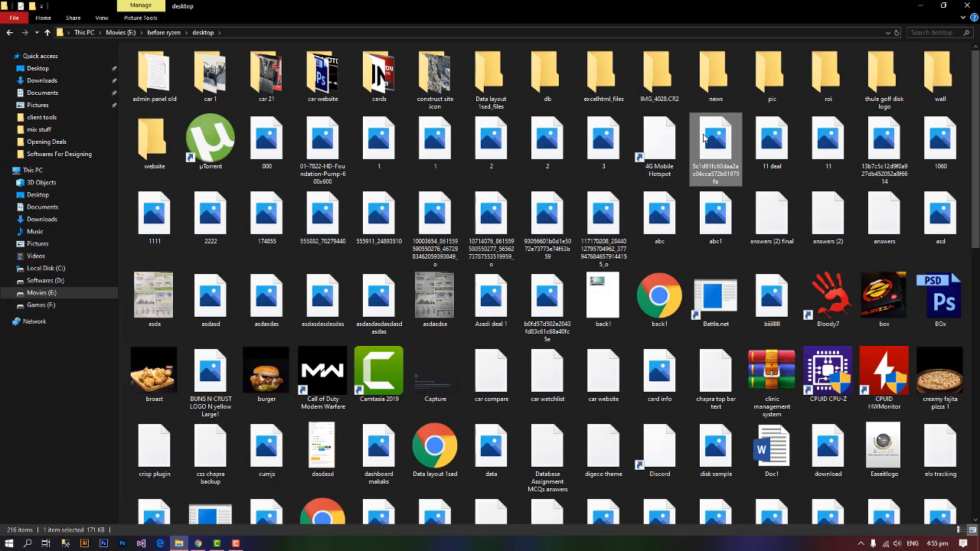
left_click(874, 79)
double_click(875, 79)
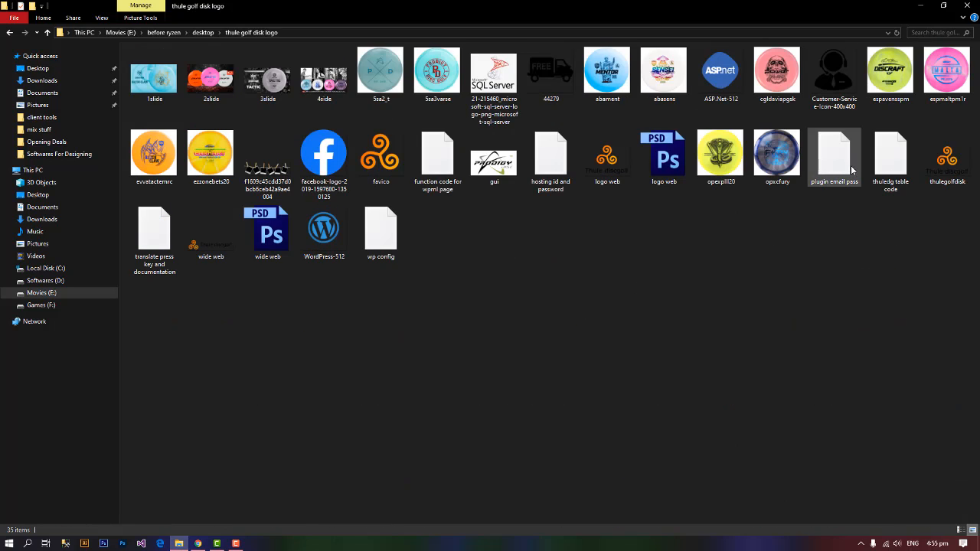
double_click(890, 157)
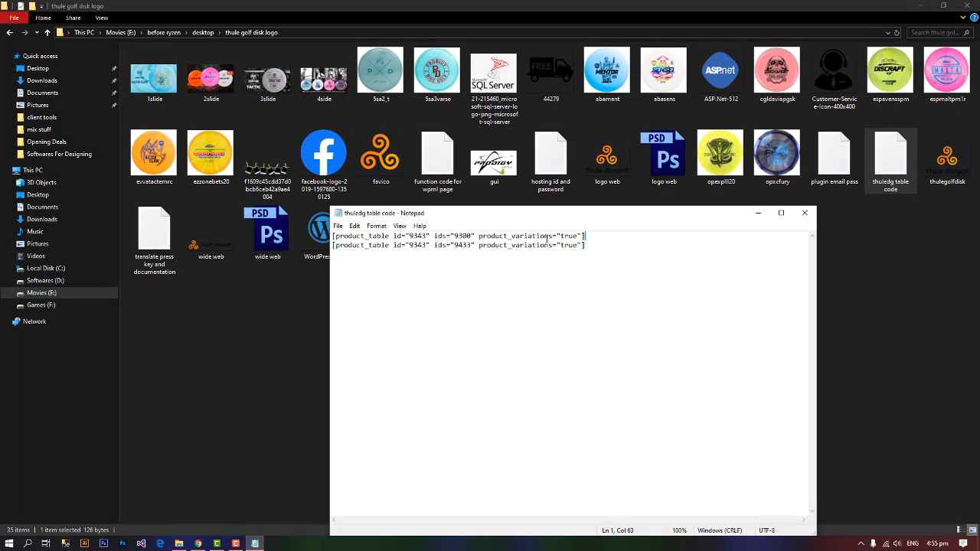
- Copy the shortcode [product_table id="9343" ids="9300" product_variations="true"] and paste it into the Phase Neutron product description in Chrome
left_click_drag(585, 236, 307, 240)
key("ctrl+c")
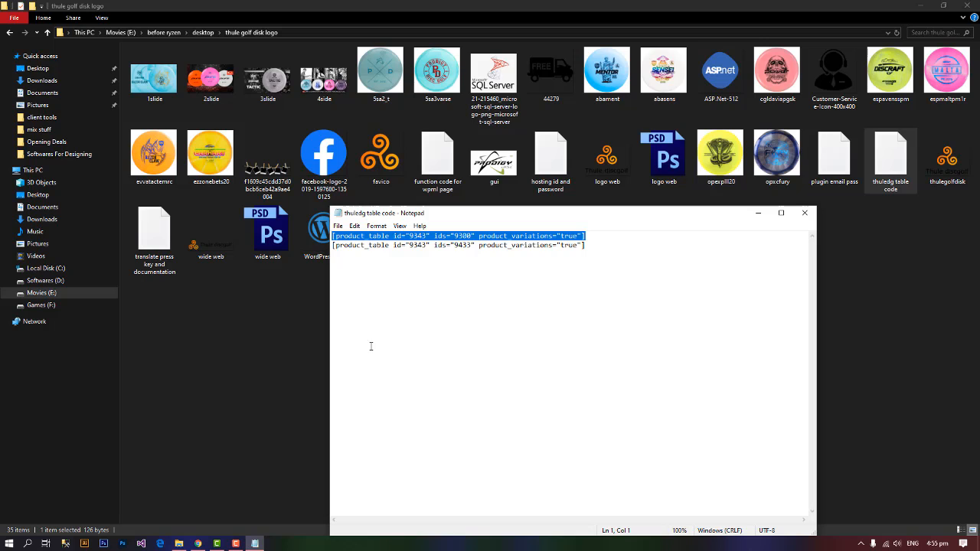
left_click(198, 544)
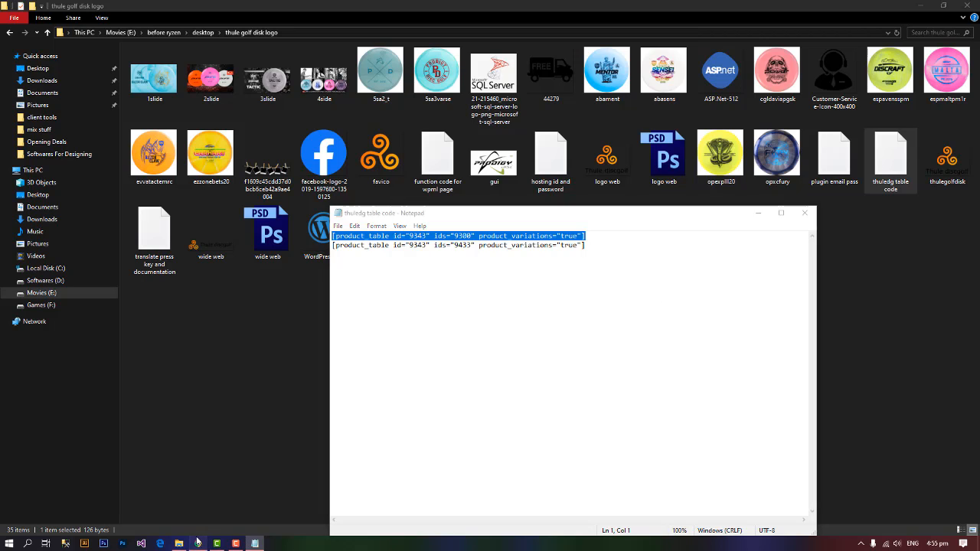
key("ctrl+v")
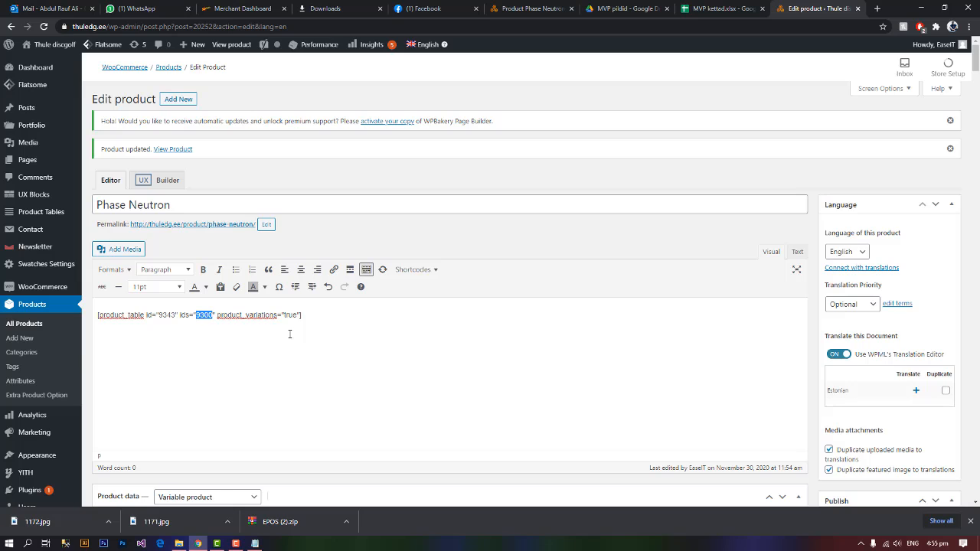
- Replace the ids value in the description's product table shortcode with 20252 and update the Phase Neutron product
type("20252")
scroll(779, 372, "down", 5)
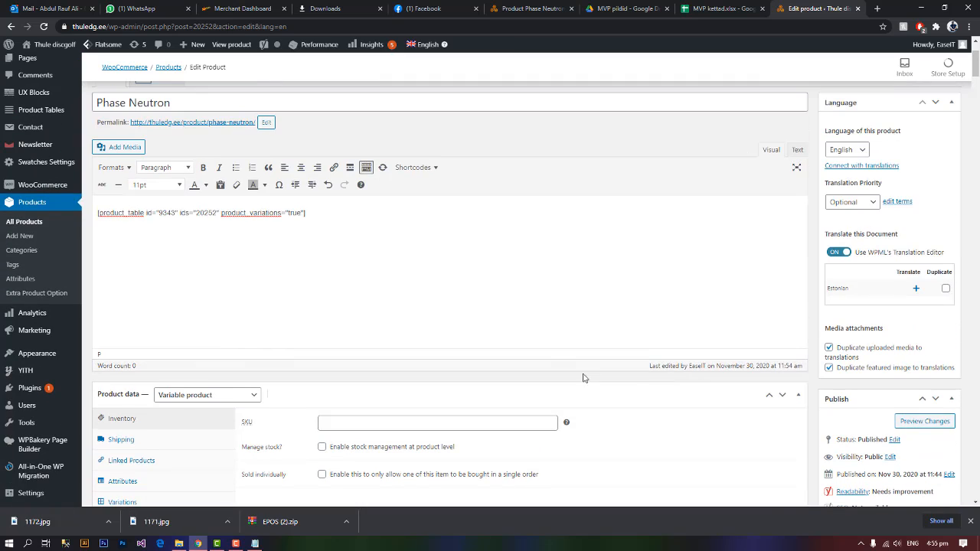
key("F5")
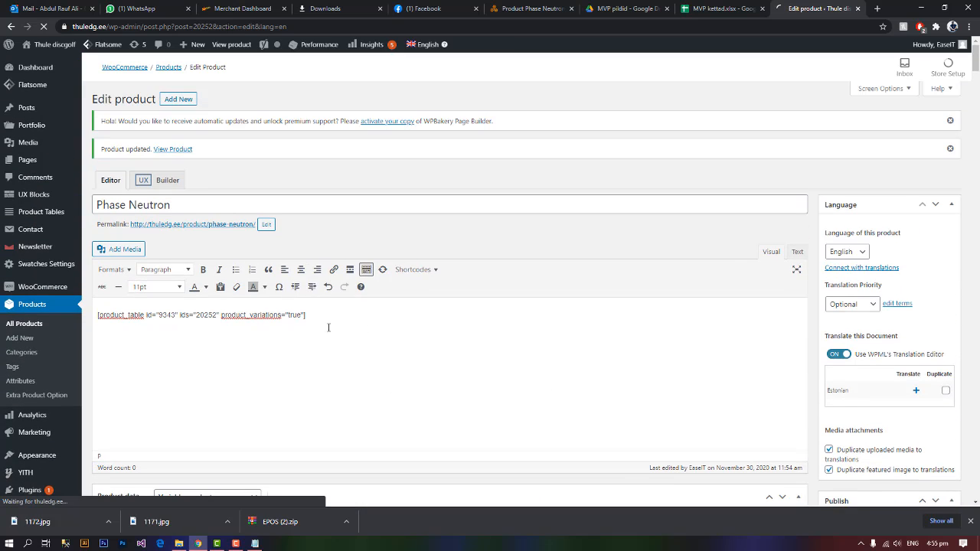
- Open the Phase Neutron storefront page in a new tab from the product update notice
right_click(187, 150)
left_click(230, 160)
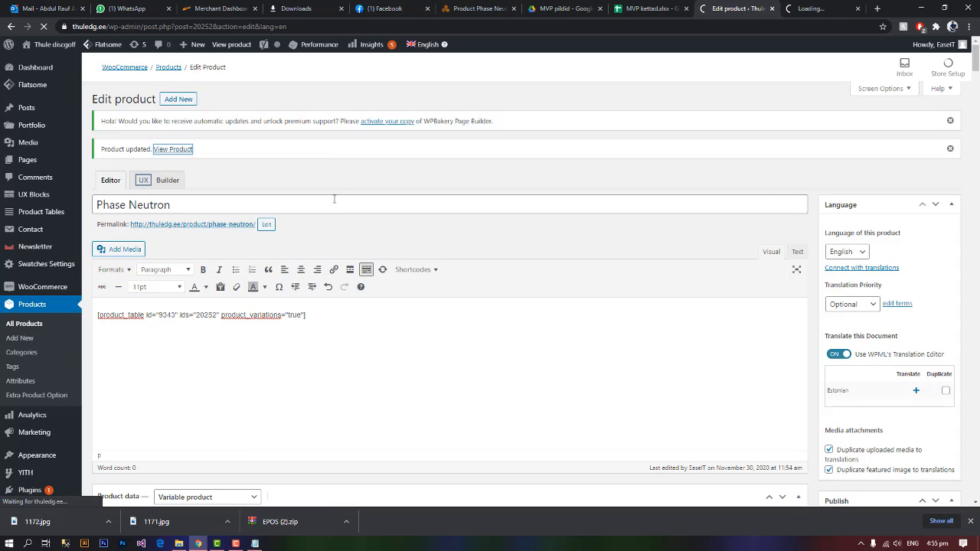
left_click(796, 8)
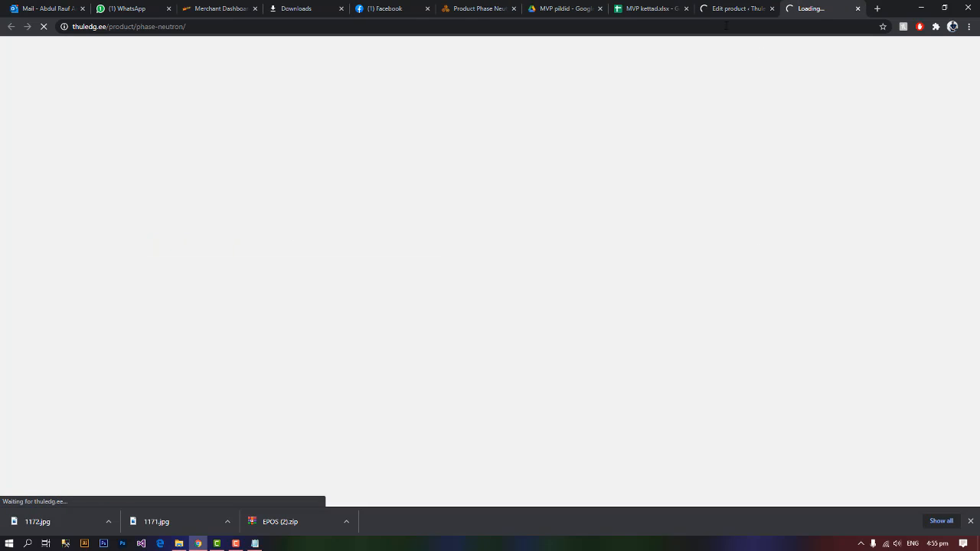
left_click(748, 14)
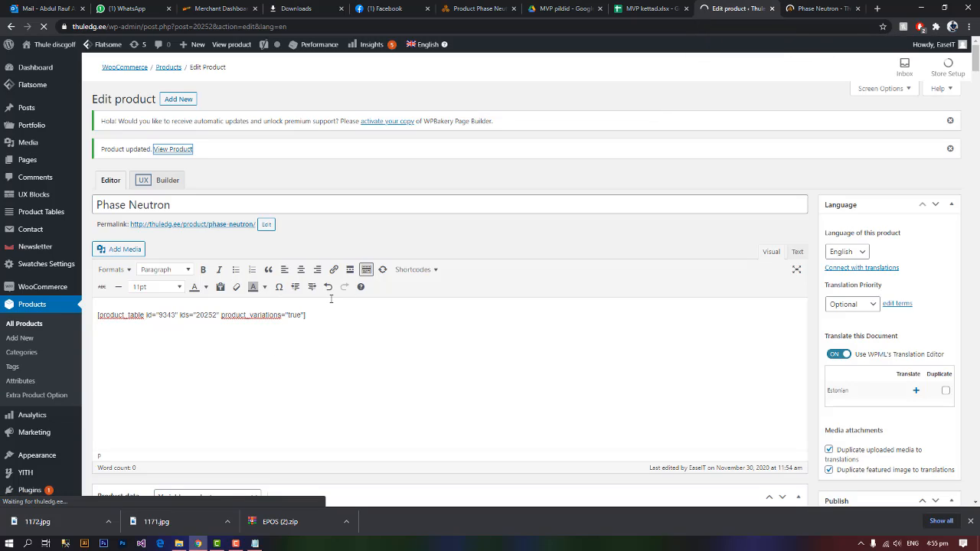
left_click(793, 9)
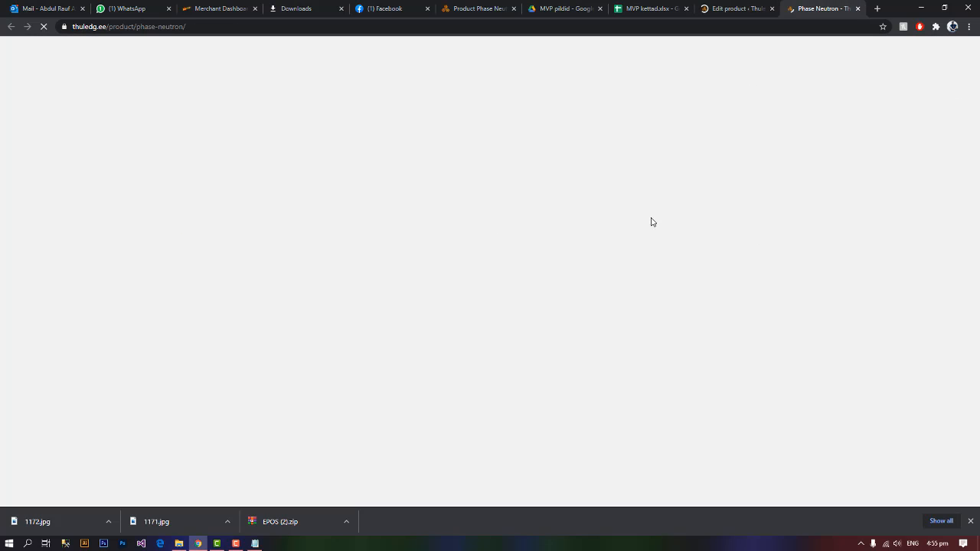
left_click(727, 8)
left_click(798, 8)
left_click(736, 11)
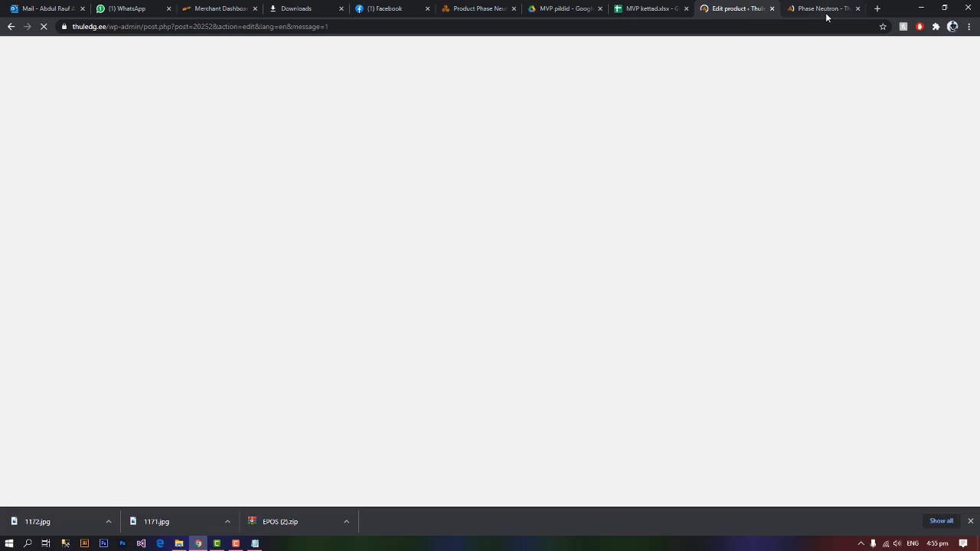
left_click(823, 11)
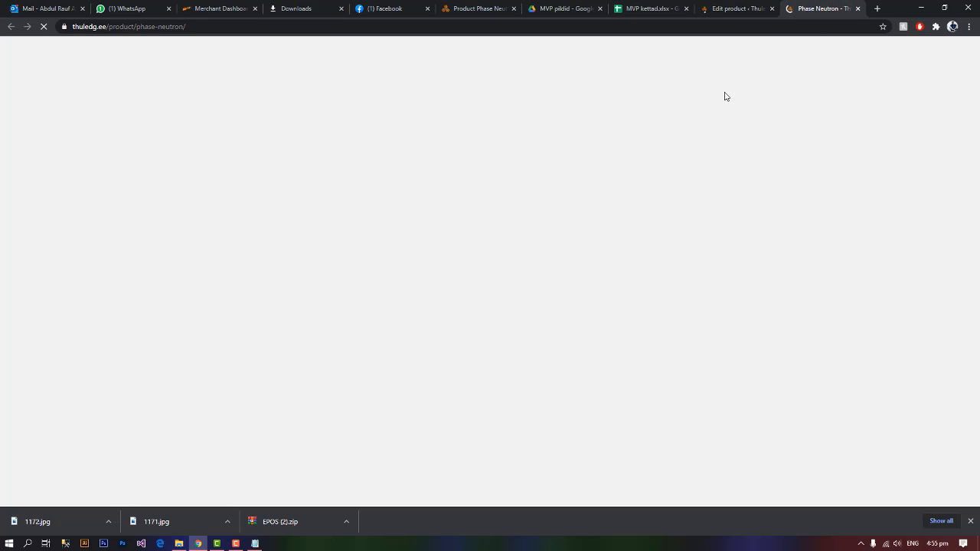
left_click(737, 8)
left_click(807, 8)
left_click(236, 543)
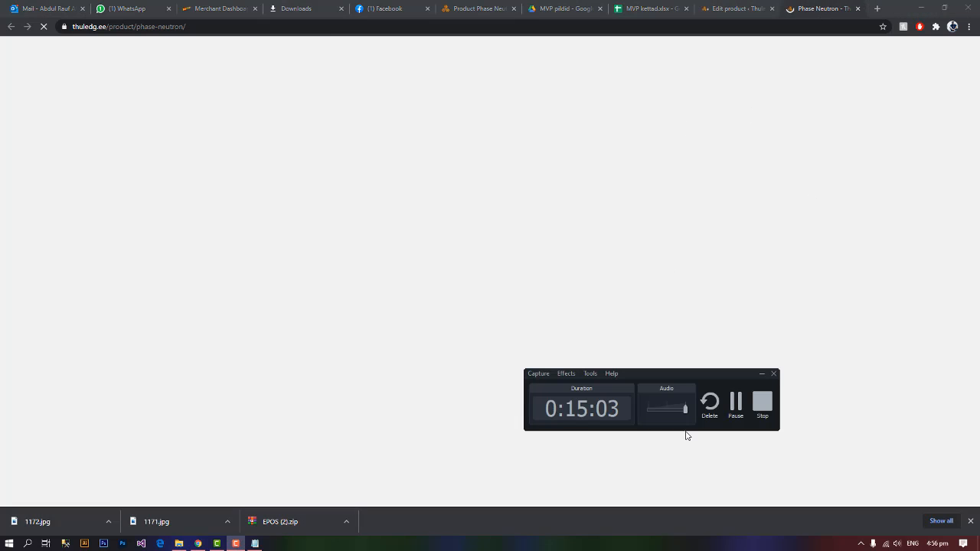
left_click(762, 374)
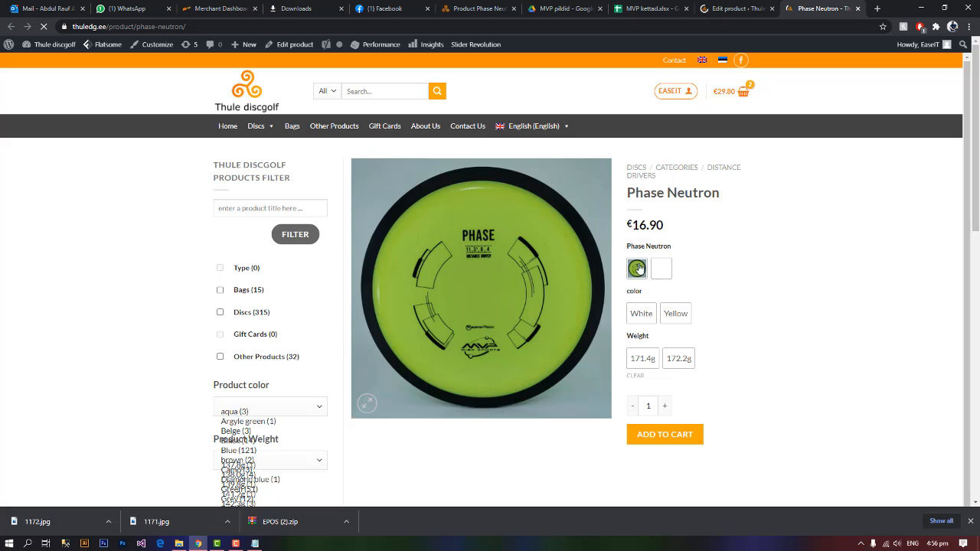
- Examine the product table in the Phase Neutron storefront description and the variation swatches beside the product image
scroll(682, 358, "down", 2)
scroll(682, 357, "down", 2)
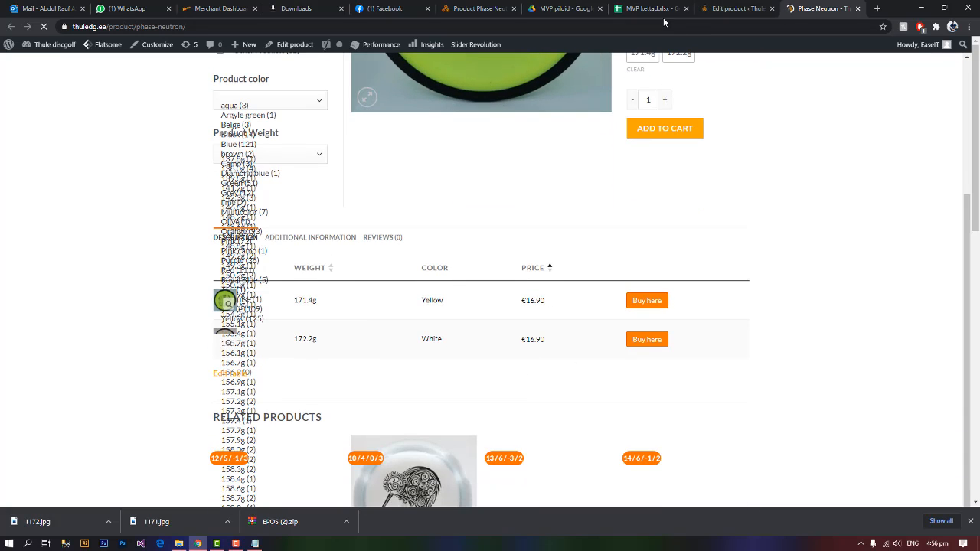
left_click(773, 14)
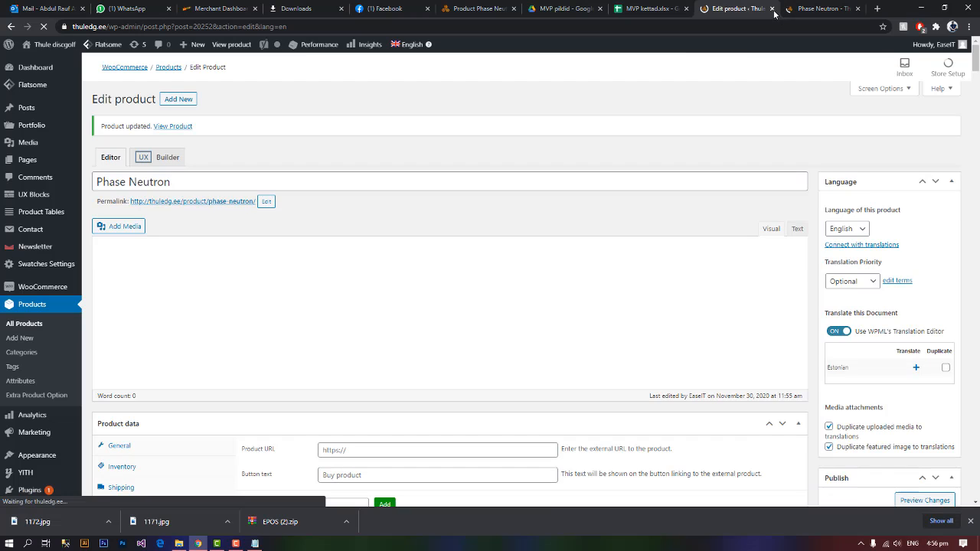
left_click(793, 9)
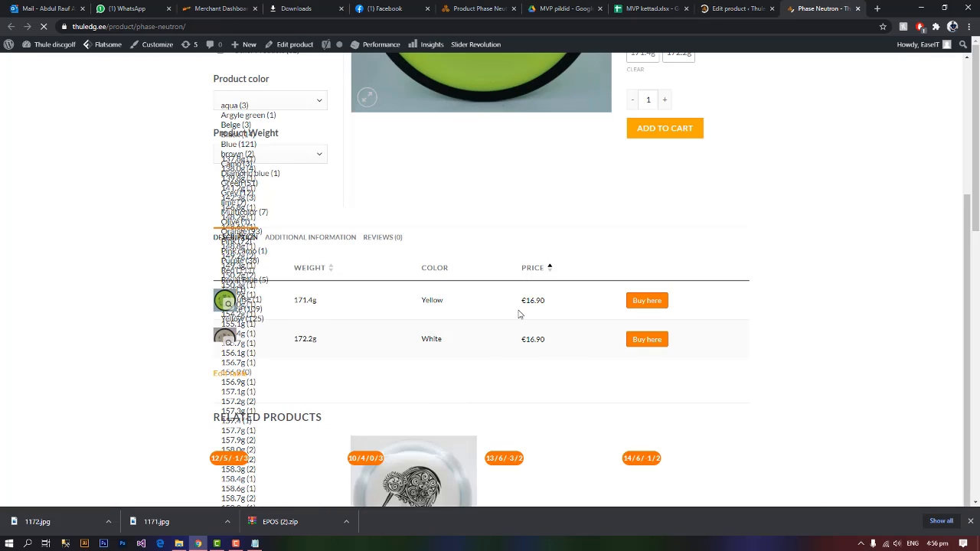
scroll(336, 316, "up", 4)
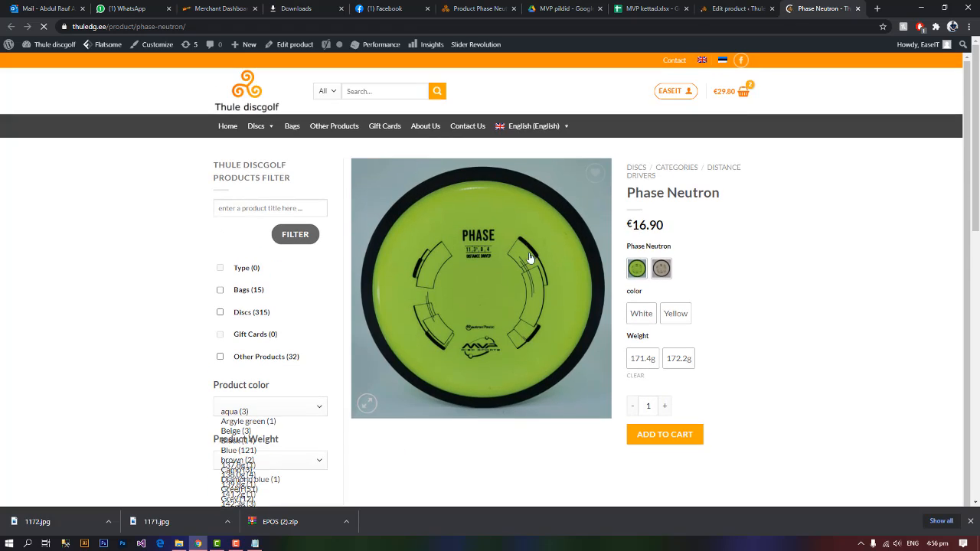
- Check the second disc's variation on the storefront by choosing 1172, White and 172.2g
left_click(637, 270)
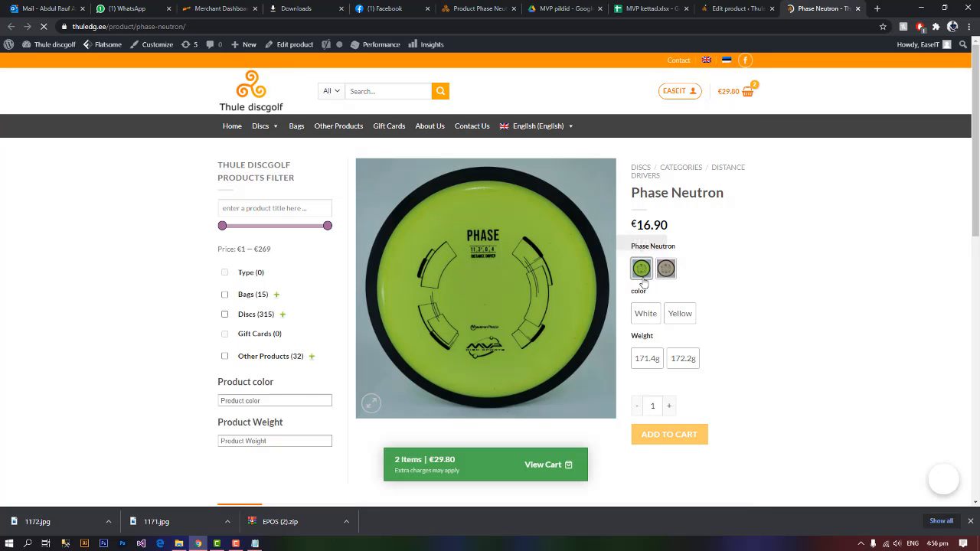
left_click(664, 272)
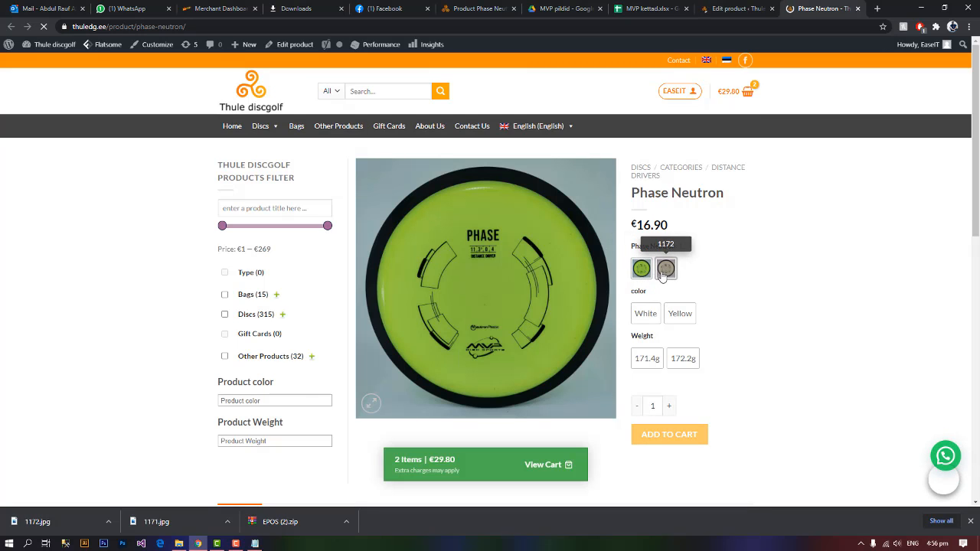
left_click(646, 317)
left_click(679, 363)
left_click(668, 372)
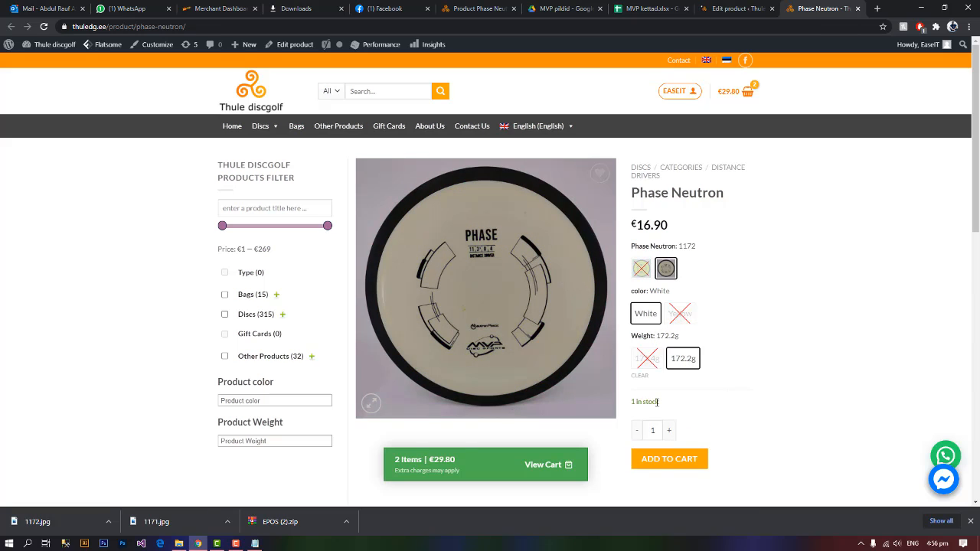
- Clear the selected options, check the 1171 variation with Yellow and 171.4g, and reset the selection
left_click(640, 376)
left_click(641, 268)
left_click(679, 313)
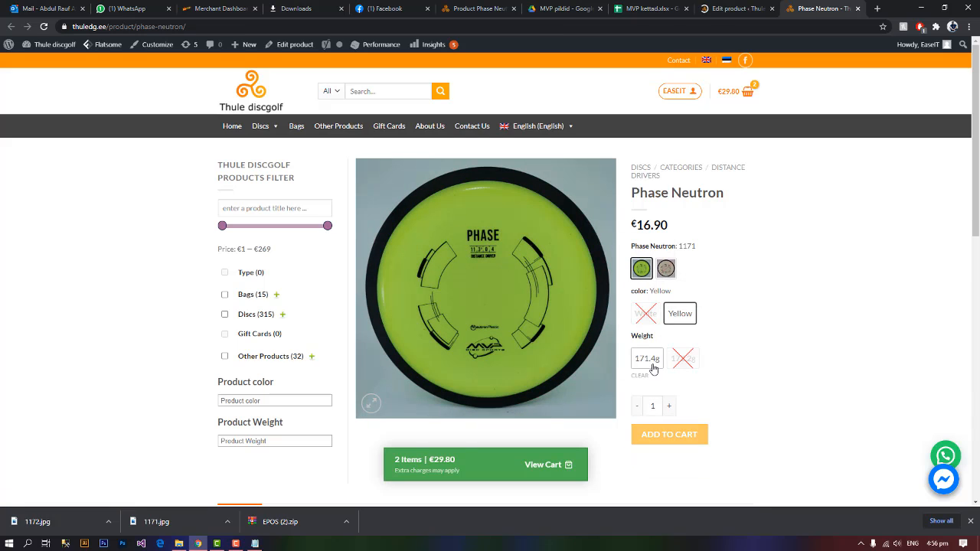
left_click(653, 362)
left_click(640, 376)
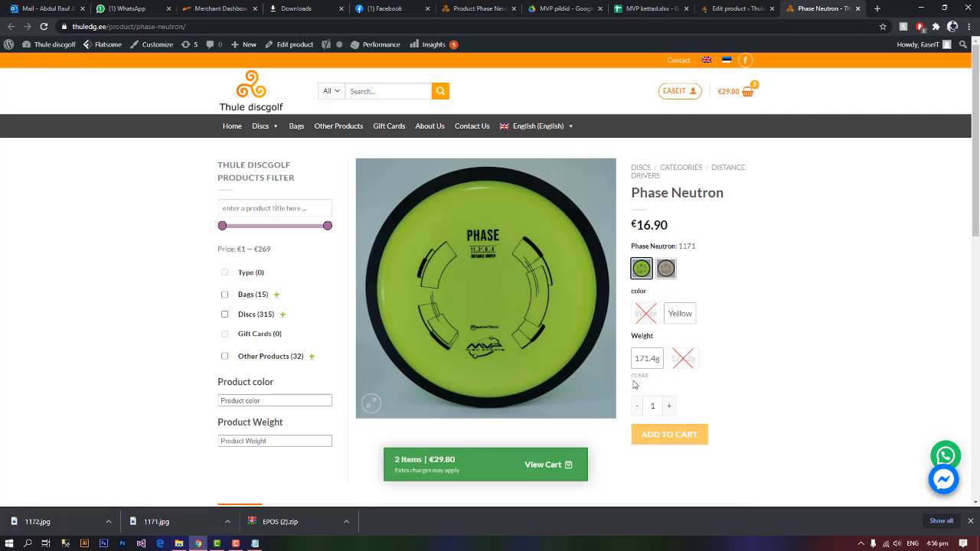
- Recheck the 1172 variation from a cleared selection with White and 172.2g
left_click(638, 377)
left_click(646, 313)
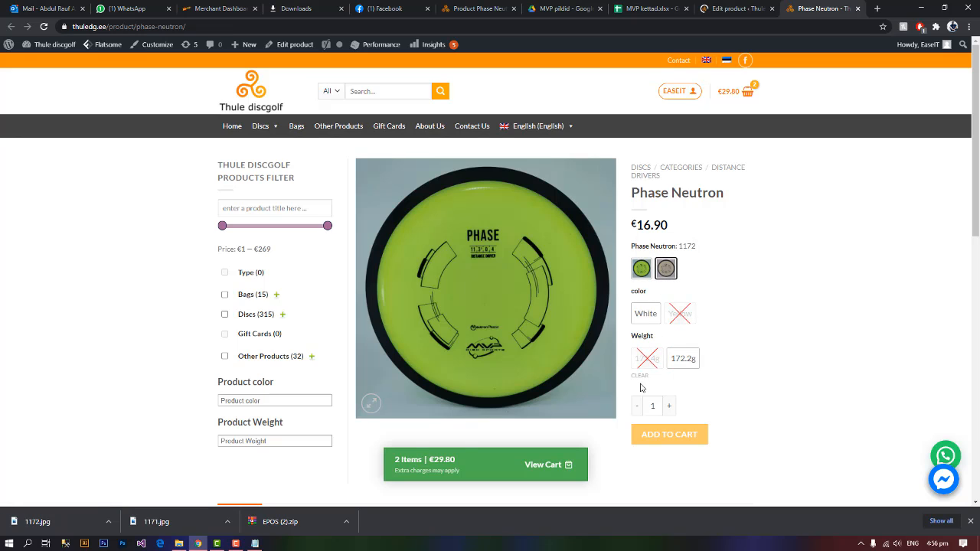
left_click(645, 313)
left_click(682, 359)
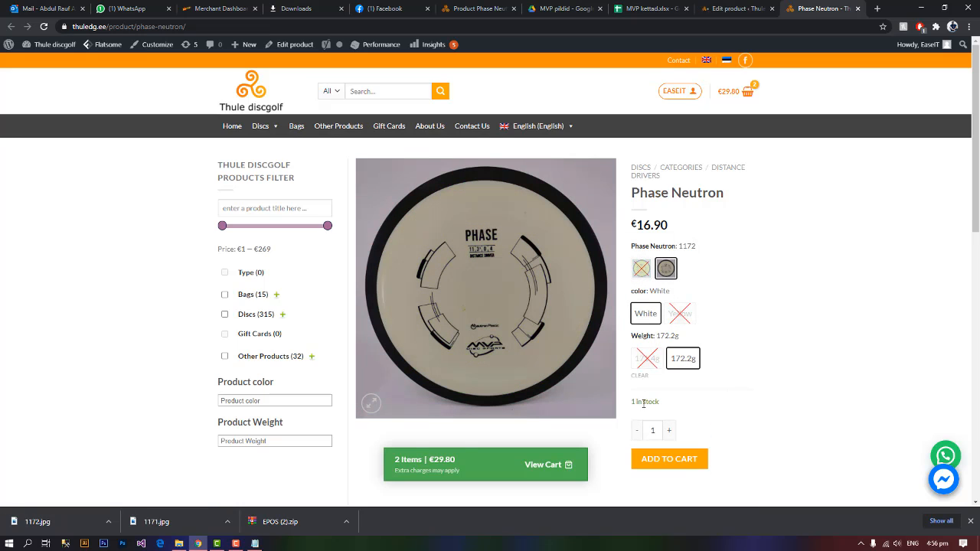
- Clear the options and recheck the 1171 variation with Yellow and 171.4g on the storefront page
left_click(640, 375)
left_click(641, 268)
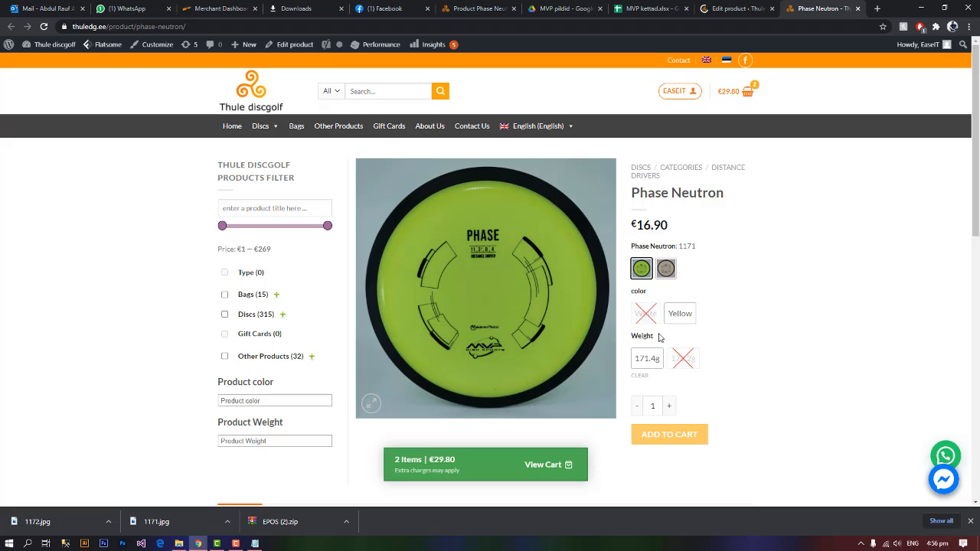
left_click(649, 359)
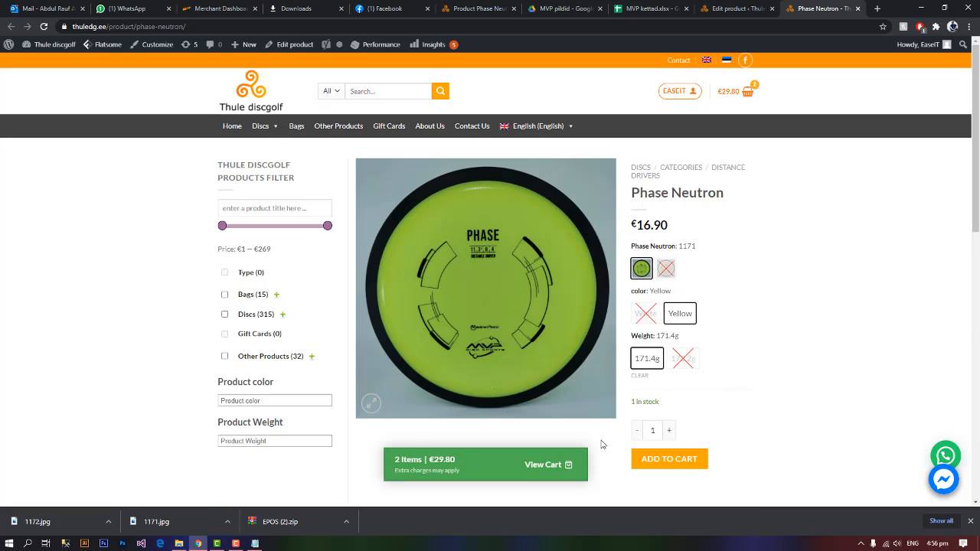
scroll(601, 444, "down", 3)
- Return to the Phase Neutron product editor and review the saved shortcode and product data
left_click(723, 9)
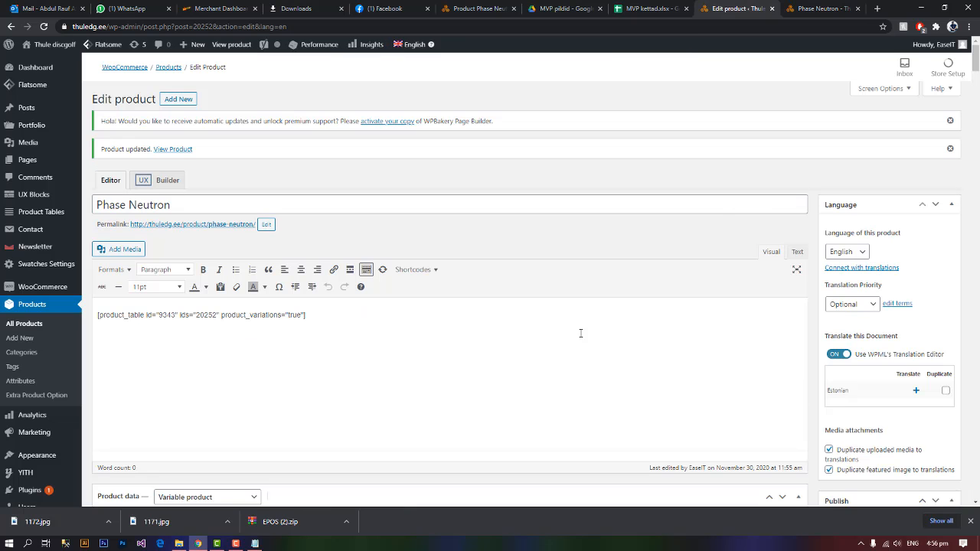
scroll(339, 403, "down", 3)
scroll(313, 457, "up", 3)
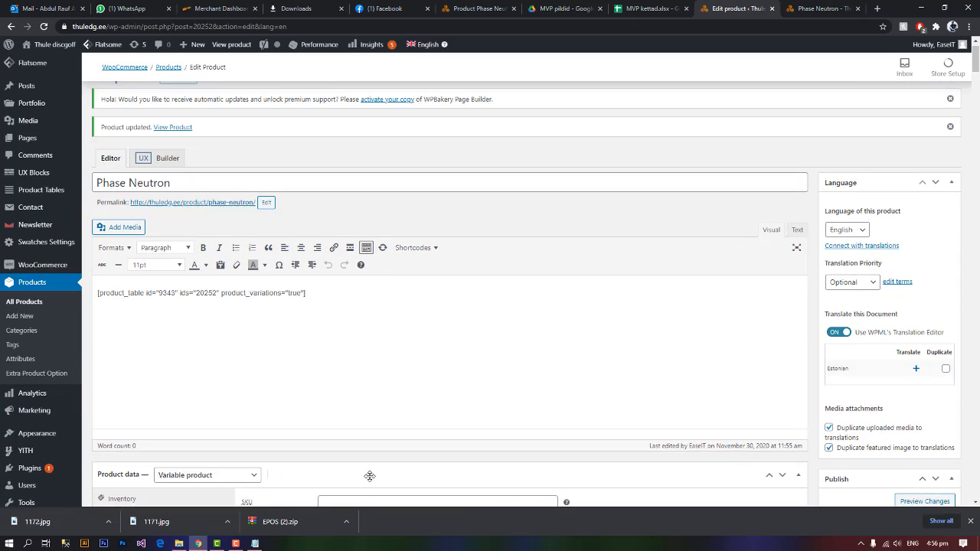
left_click(236, 543)
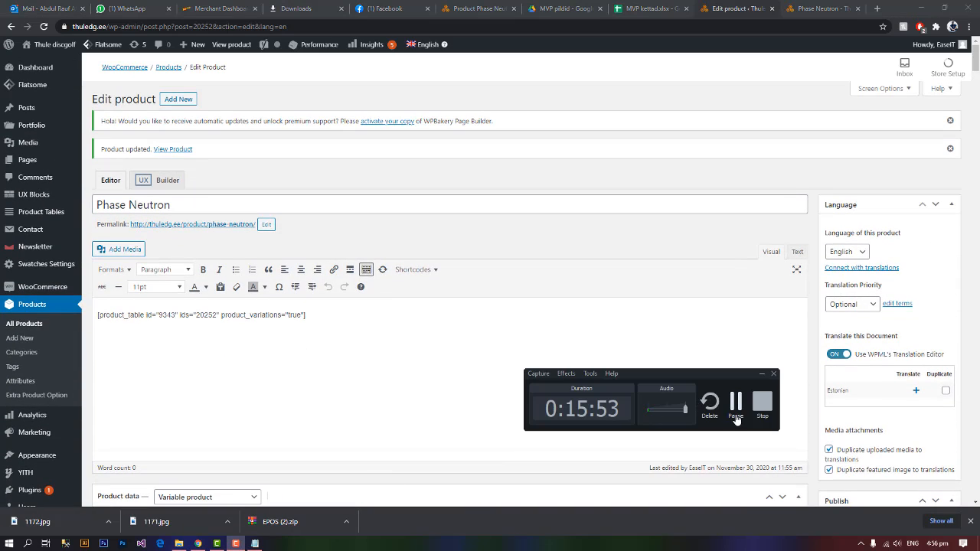